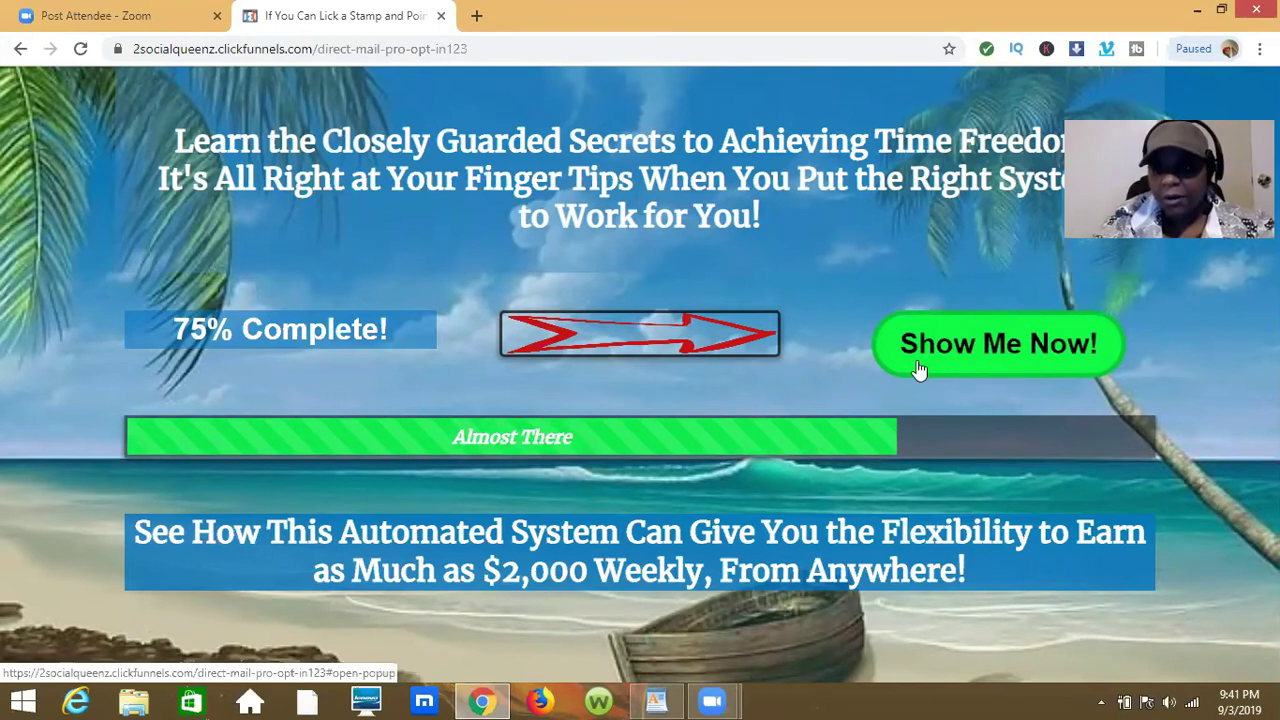
Step: Open the opt-in popup on the finished example landing page
left_click(1016, 343)
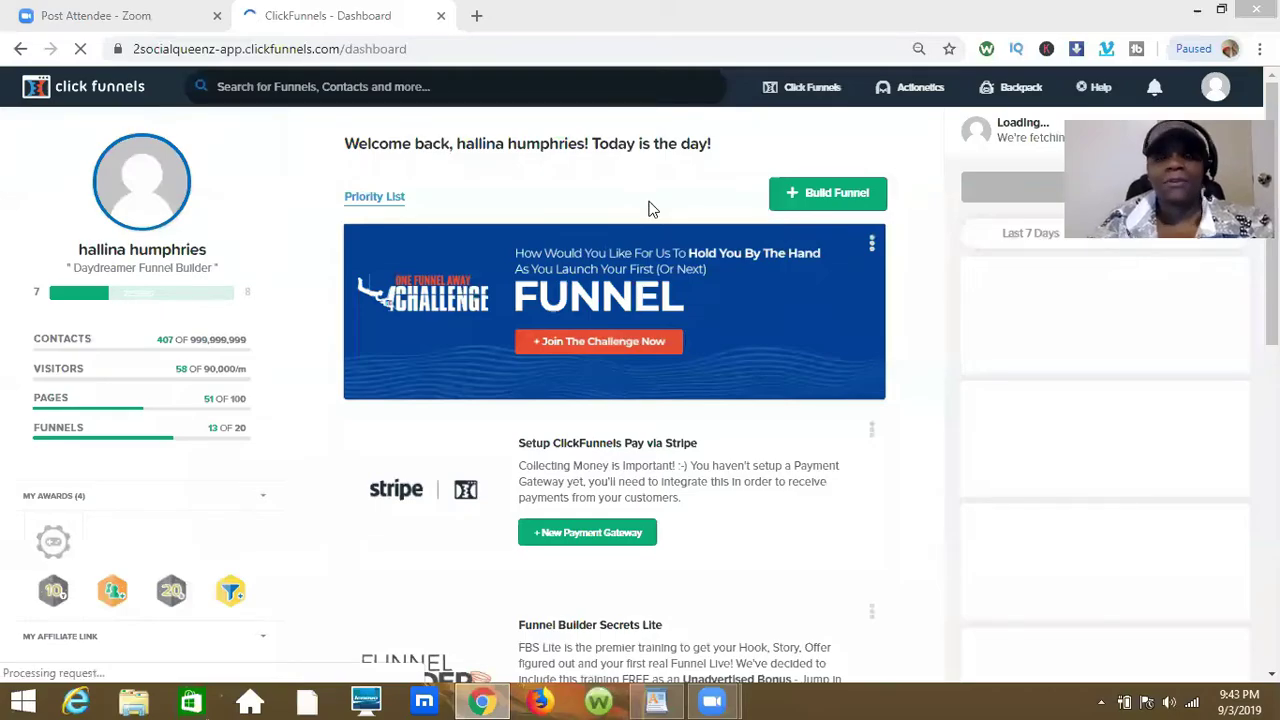
Step: Go to the funnels list and start a new custom funnel with the Classic Funnel Builder
left_click(808, 90)
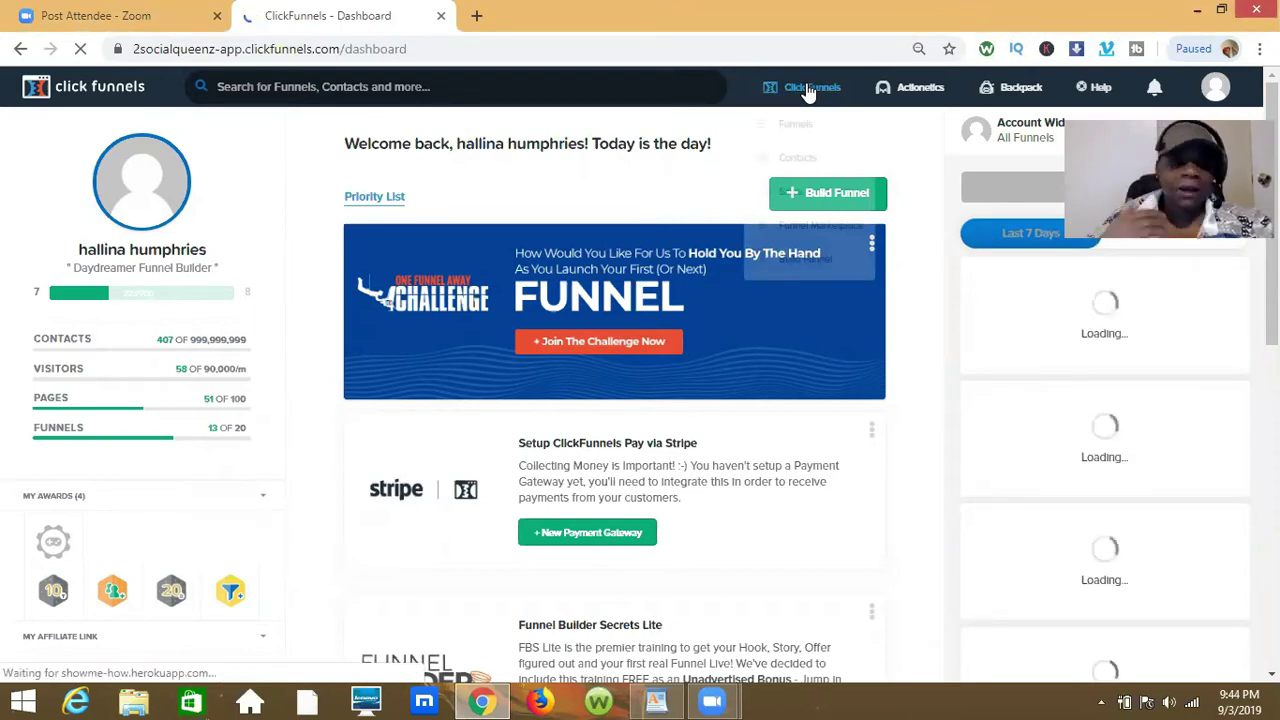
left_click(808, 88)
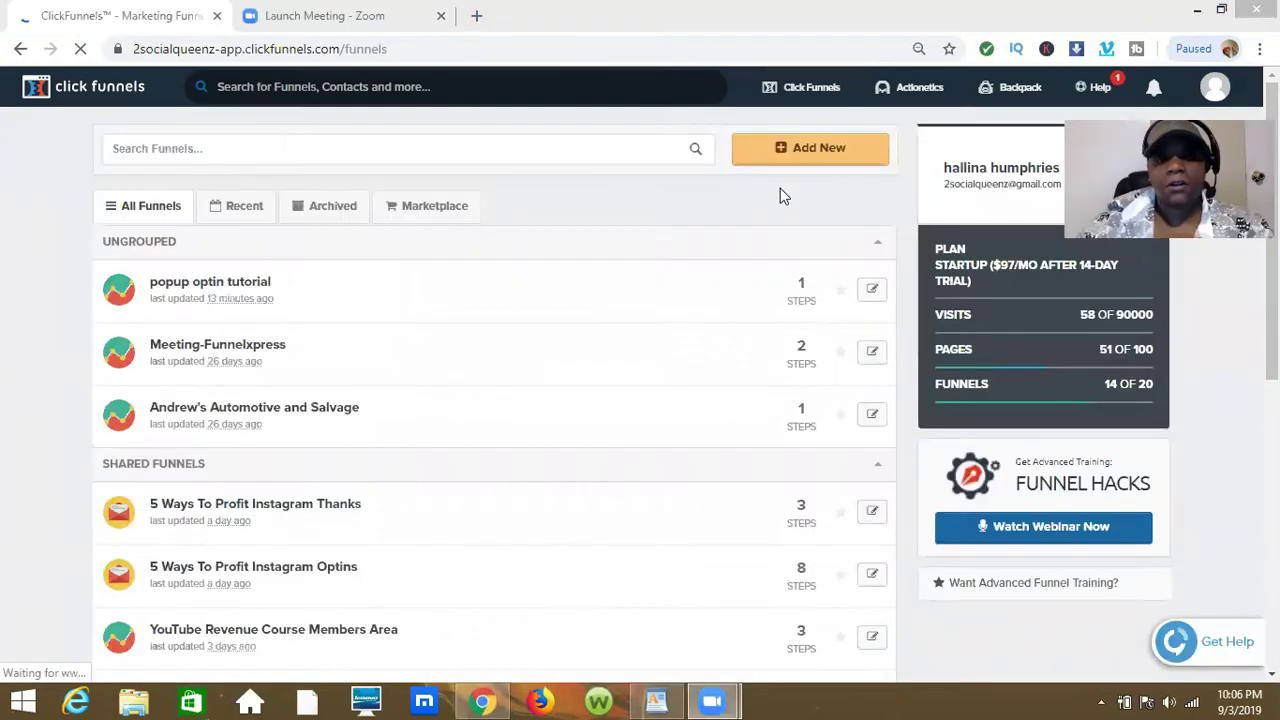
left_click(821, 158)
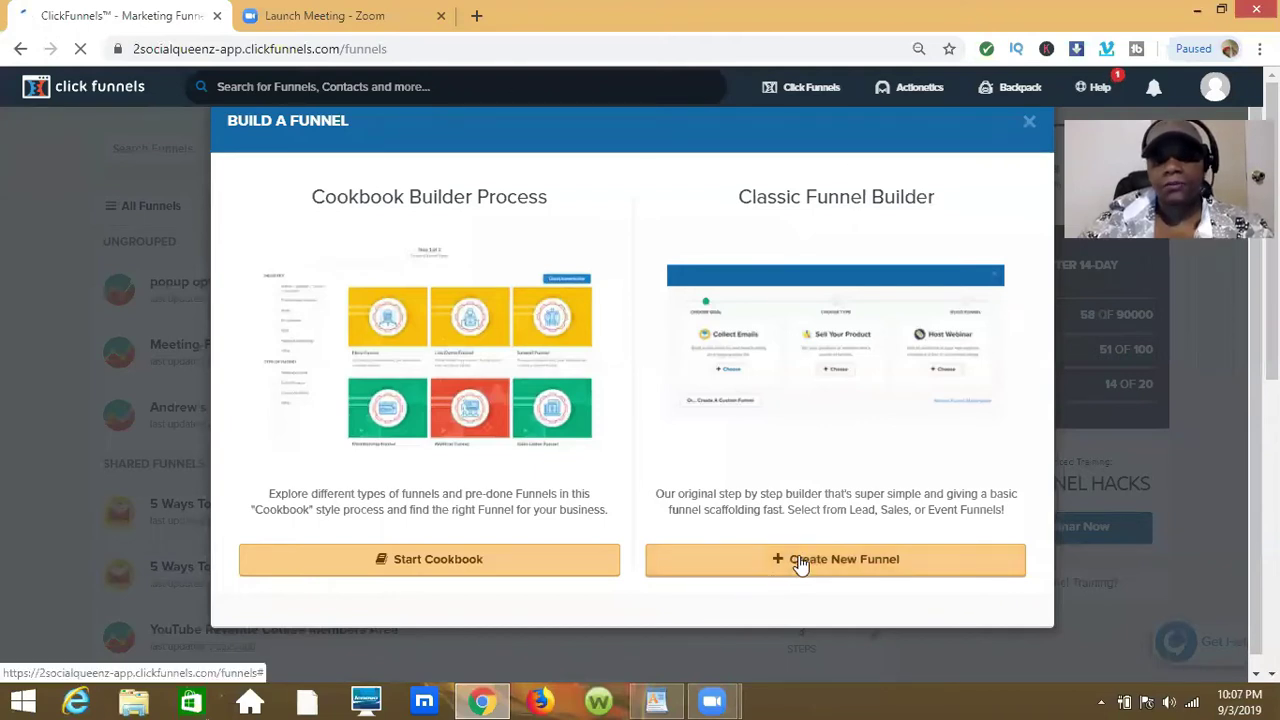
left_click(800, 563)
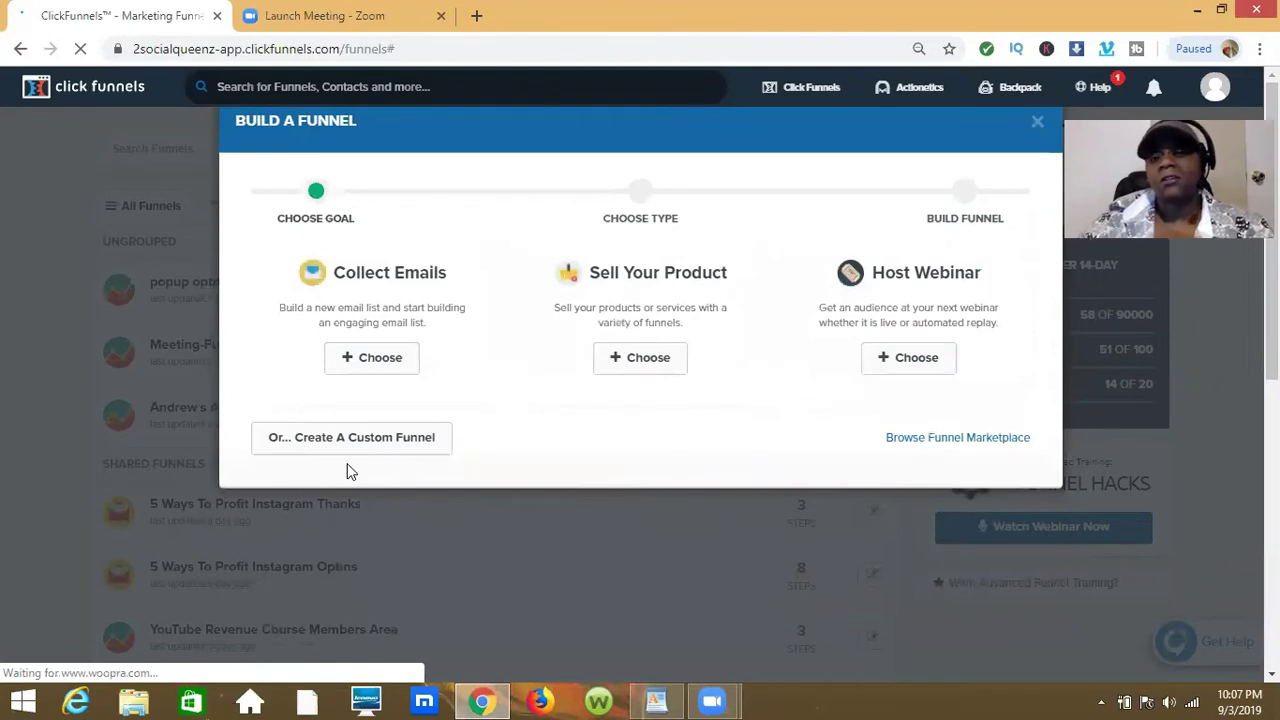
left_click(392, 440)
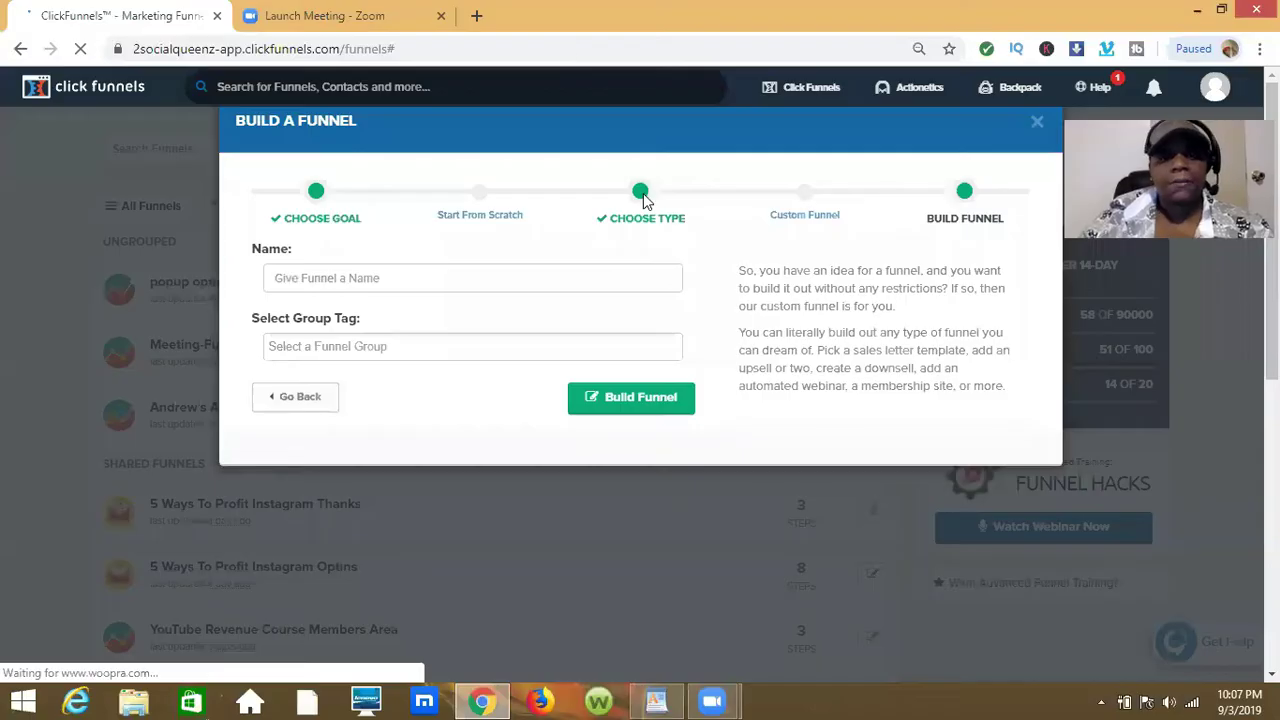
Step: Name the funnel "123 popup optin tutorial" and build it
left_click(386, 280)
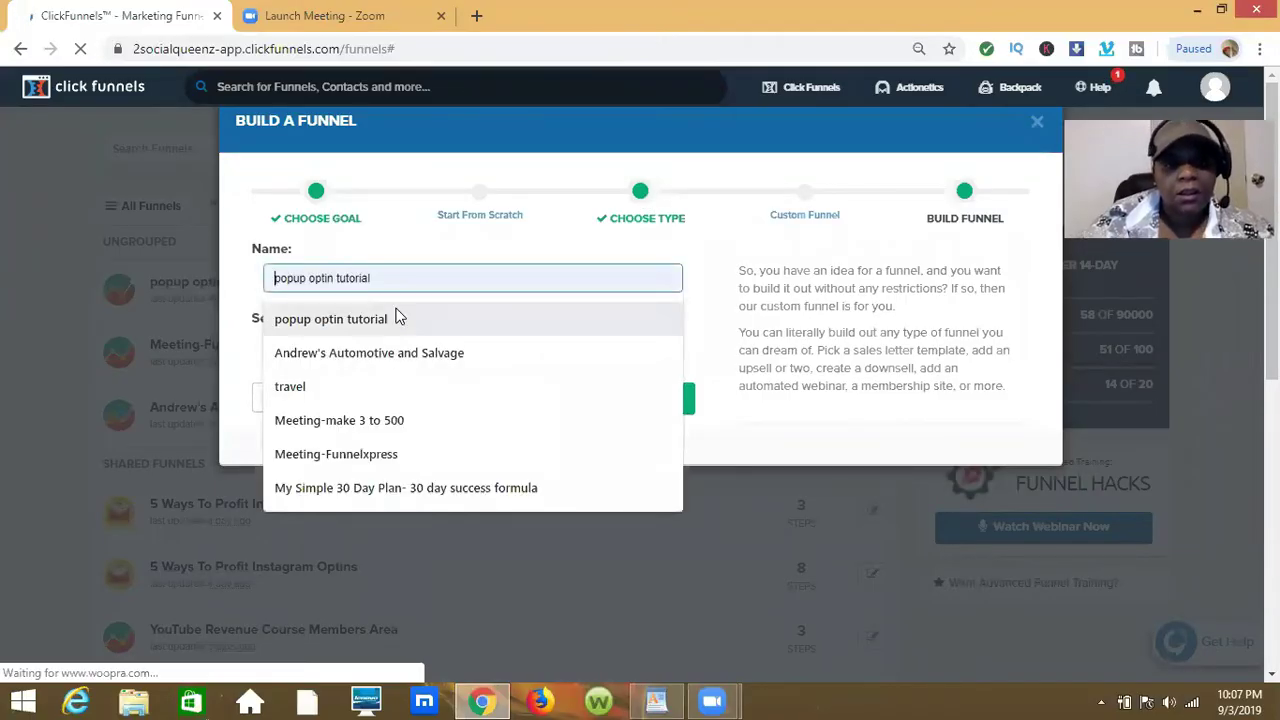
left_click(275, 280)
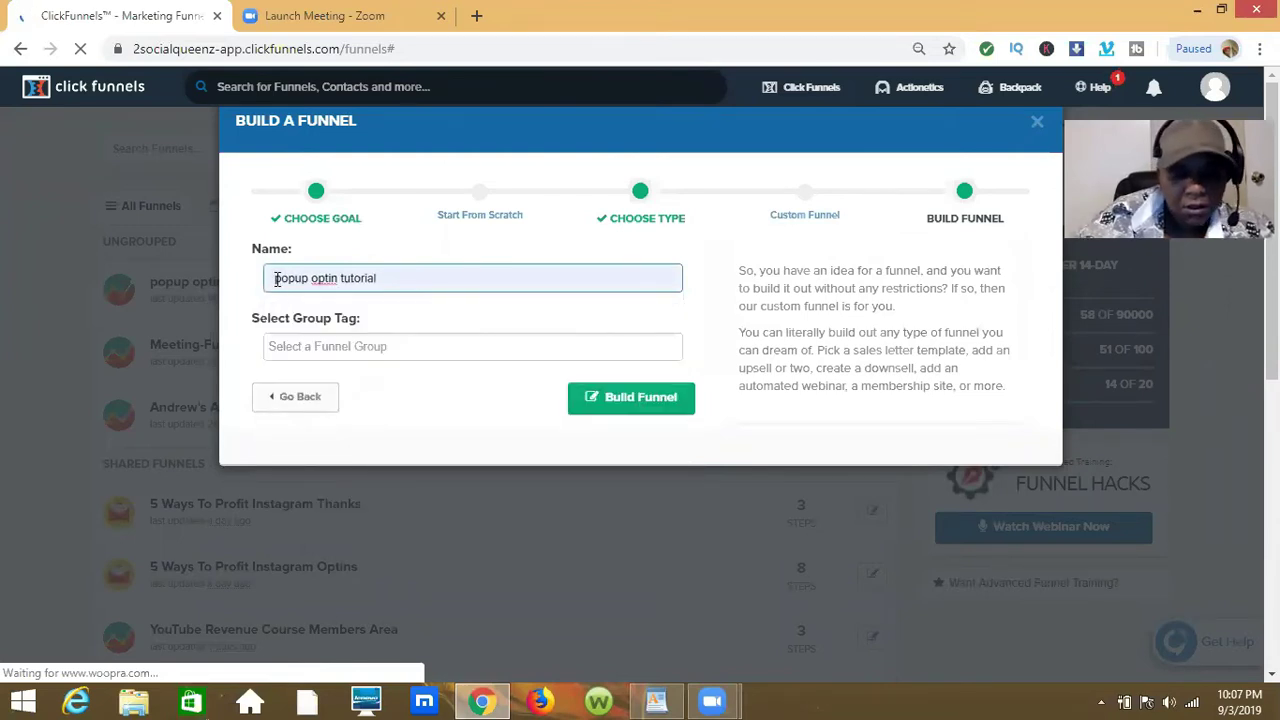
type("123")
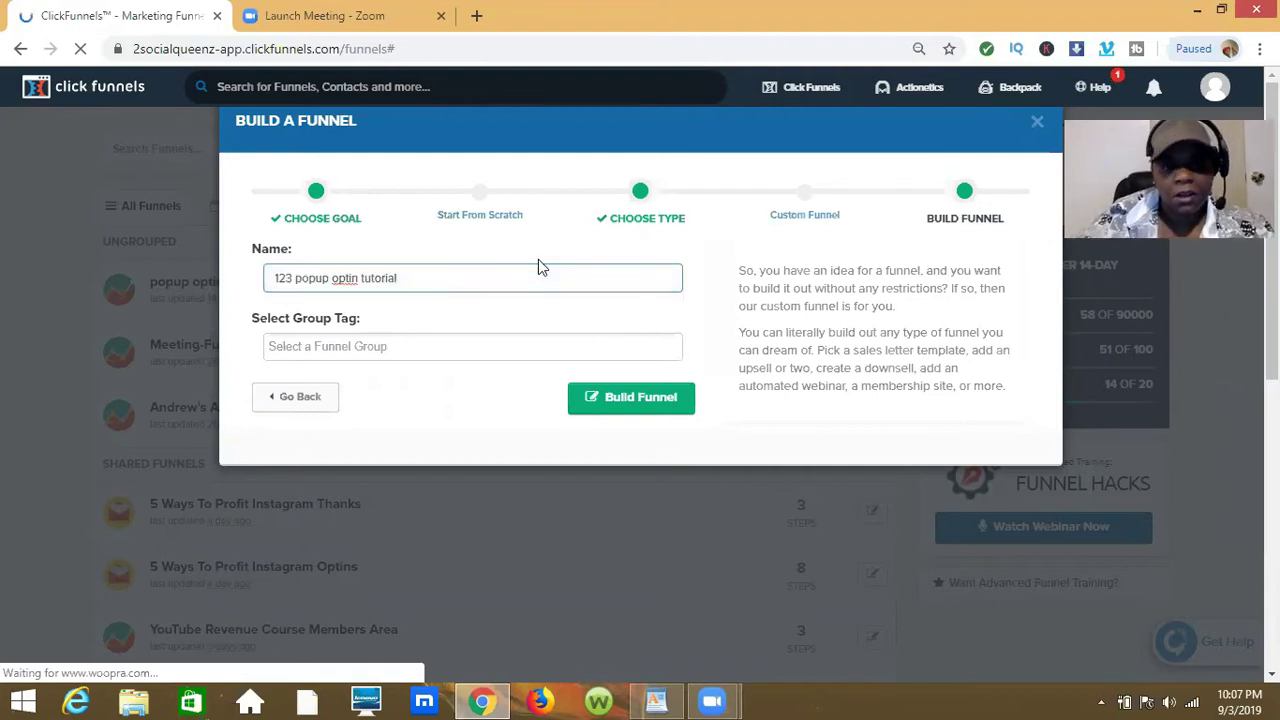
left_click(624, 398)
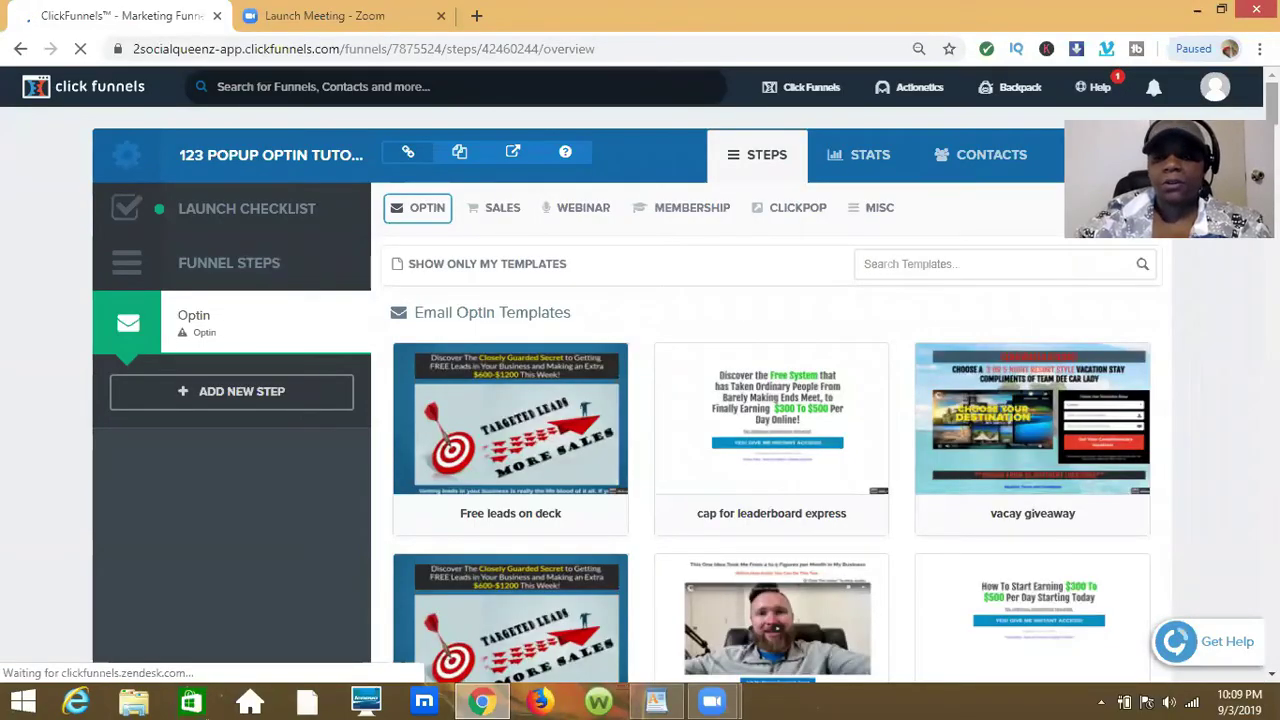
Step: Apply the Optin Blank Start template from the email optin templates to the funnel's Optin step
scroll(770, 400, "down", 10)
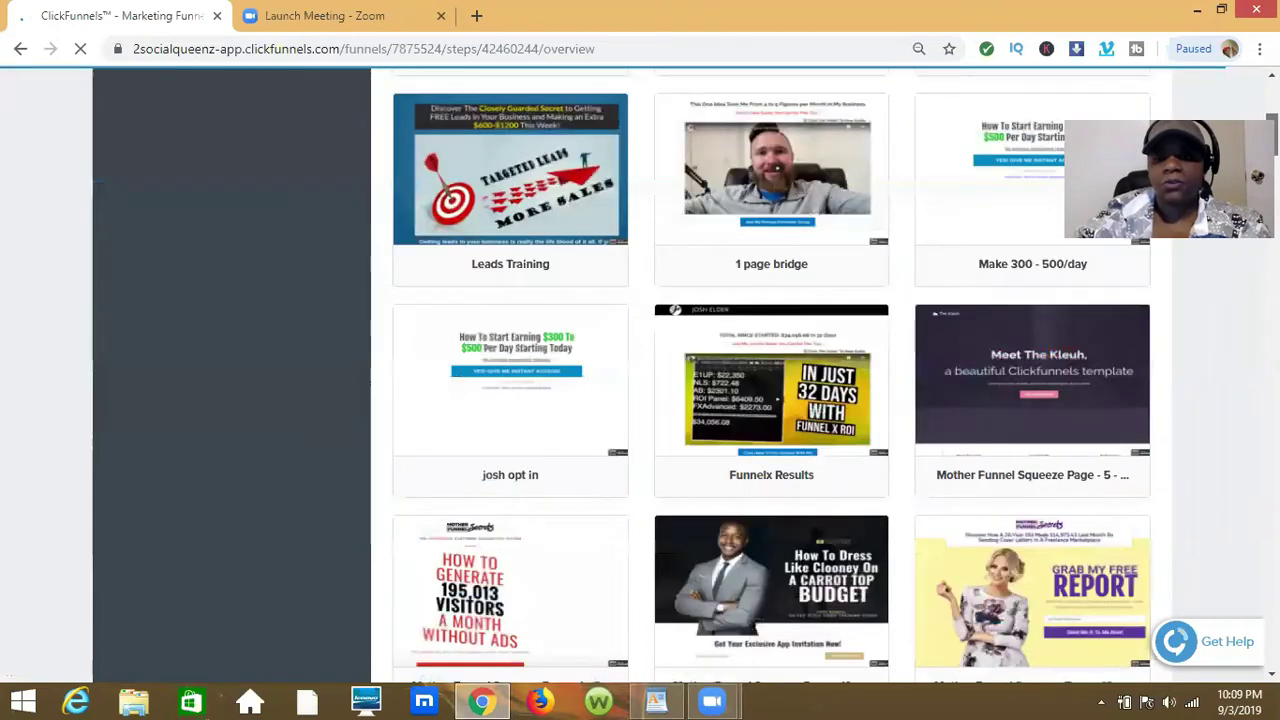
scroll(770, 400, "down", 6)
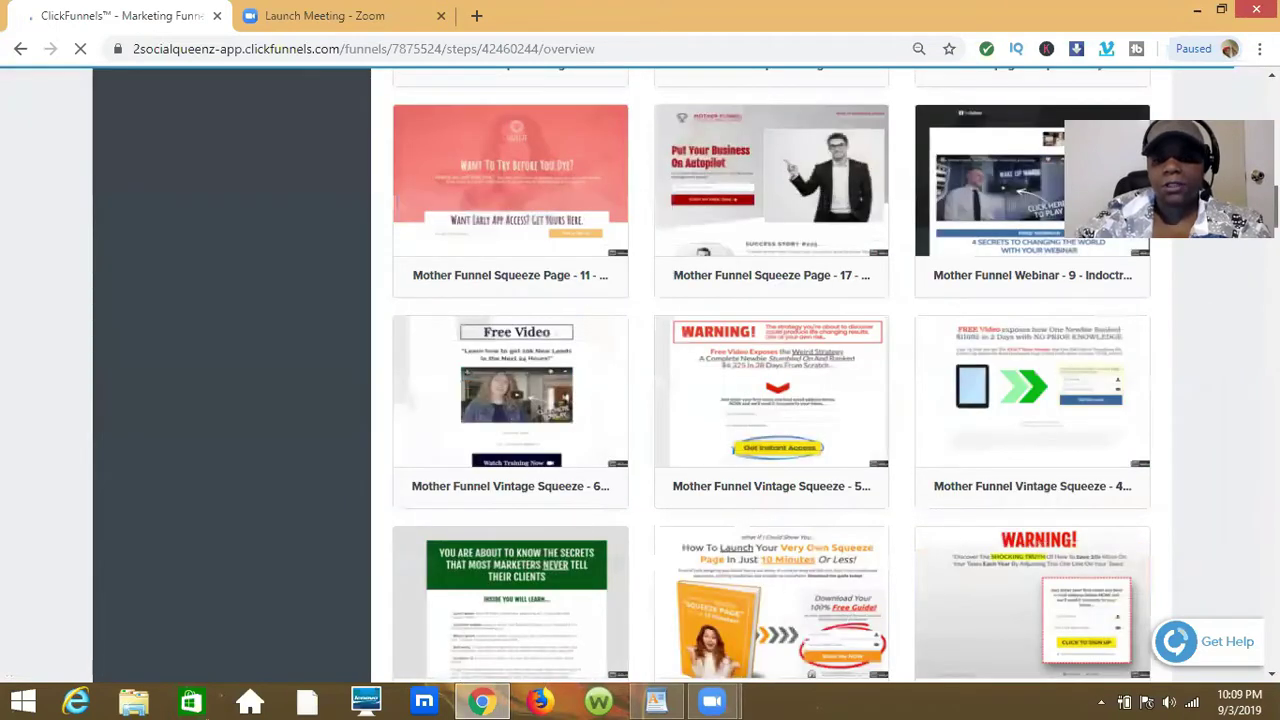
scroll(770, 400, "down", 2)
scroll(770, 400, "down", 5)
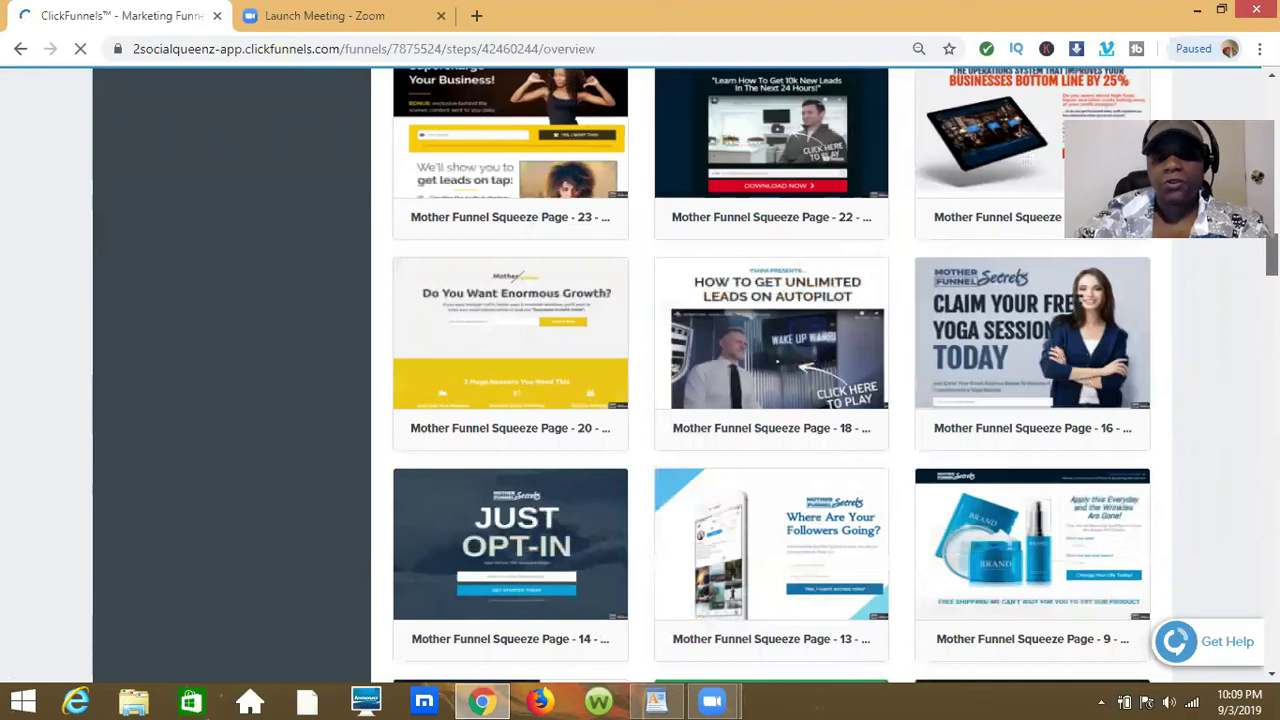
scroll(770, 400, "down", 2)
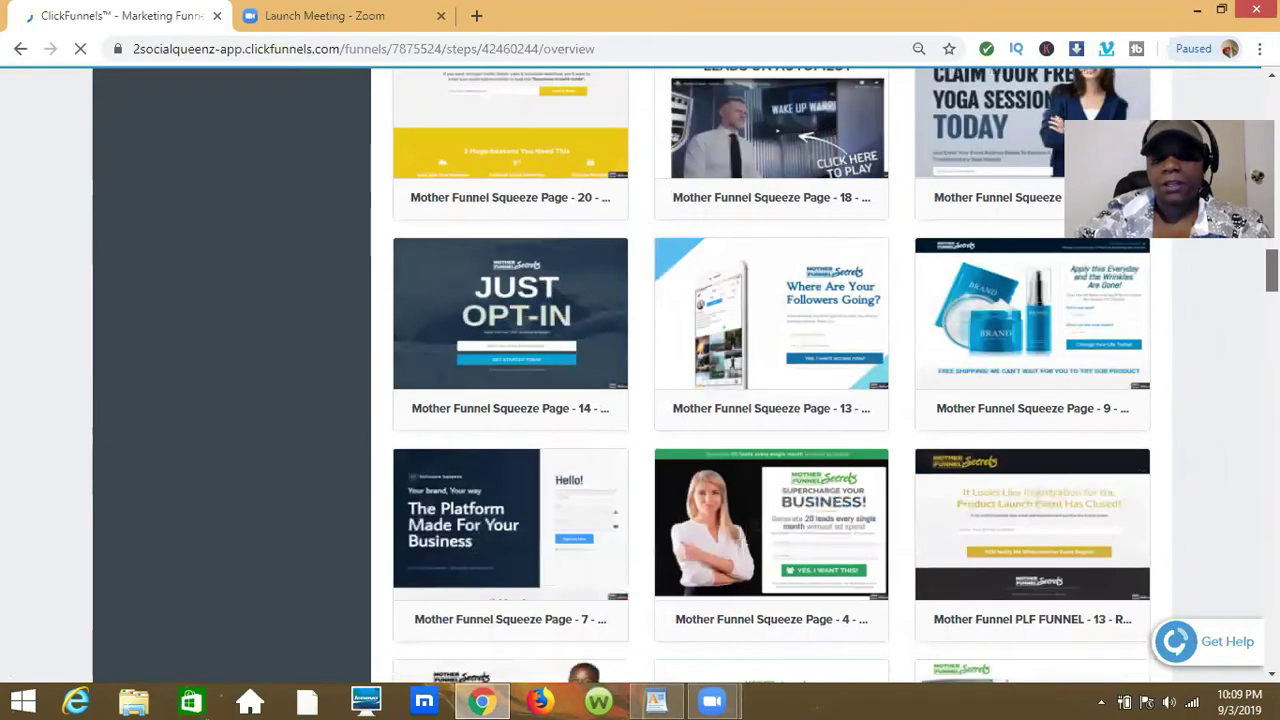
scroll(770, 400, "down", 3)
scroll(770, 400, "down", 3)
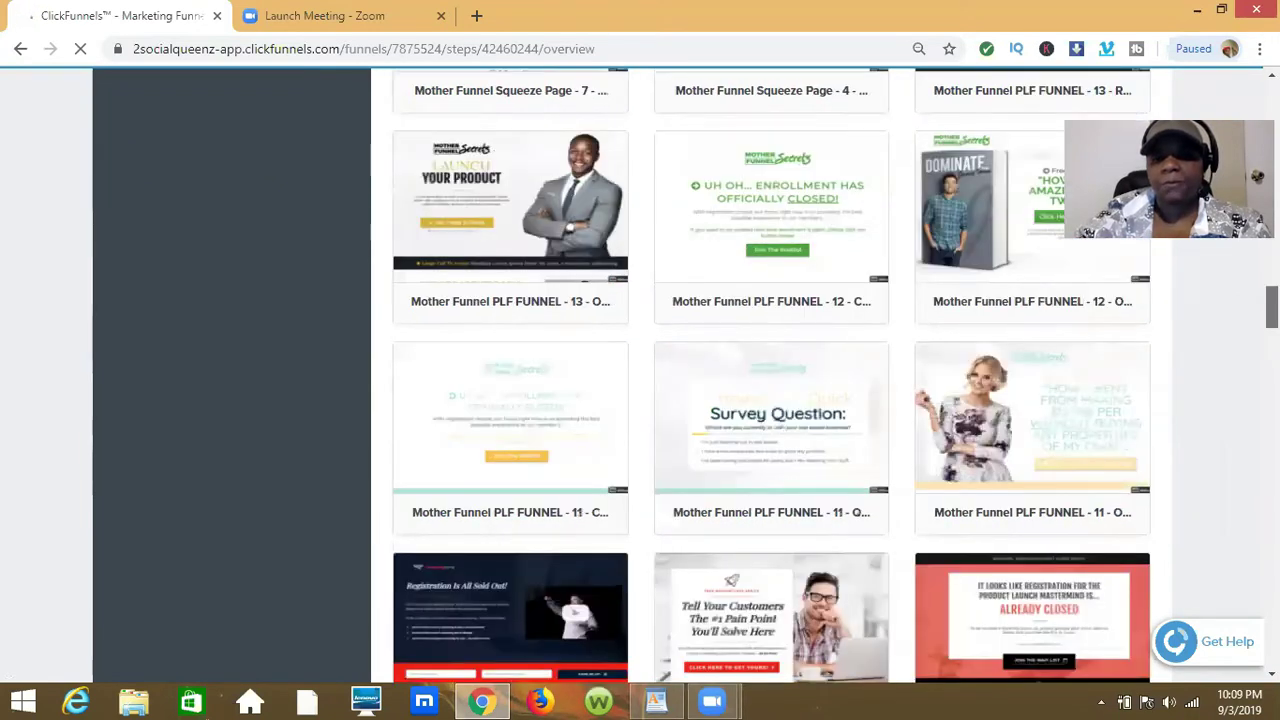
scroll(770, 400, "down", 3)
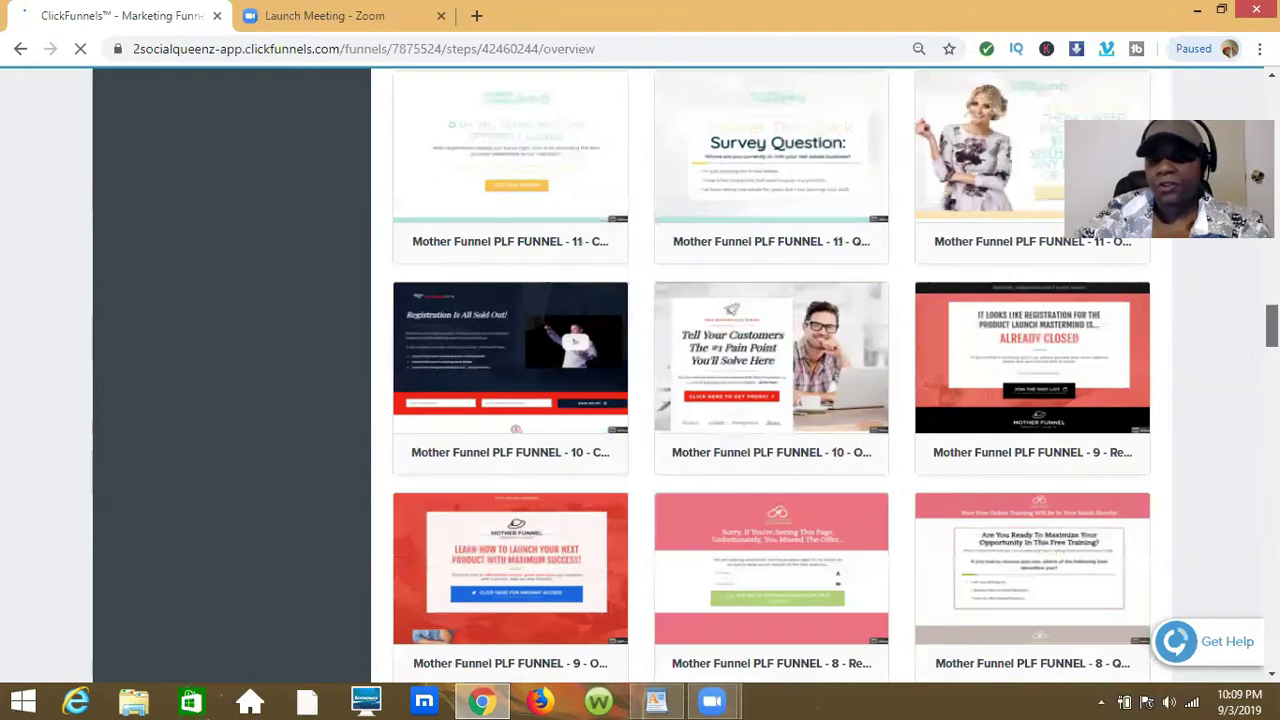
scroll(770, 400, "down", 1)
scroll(770, 400, "down", 10)
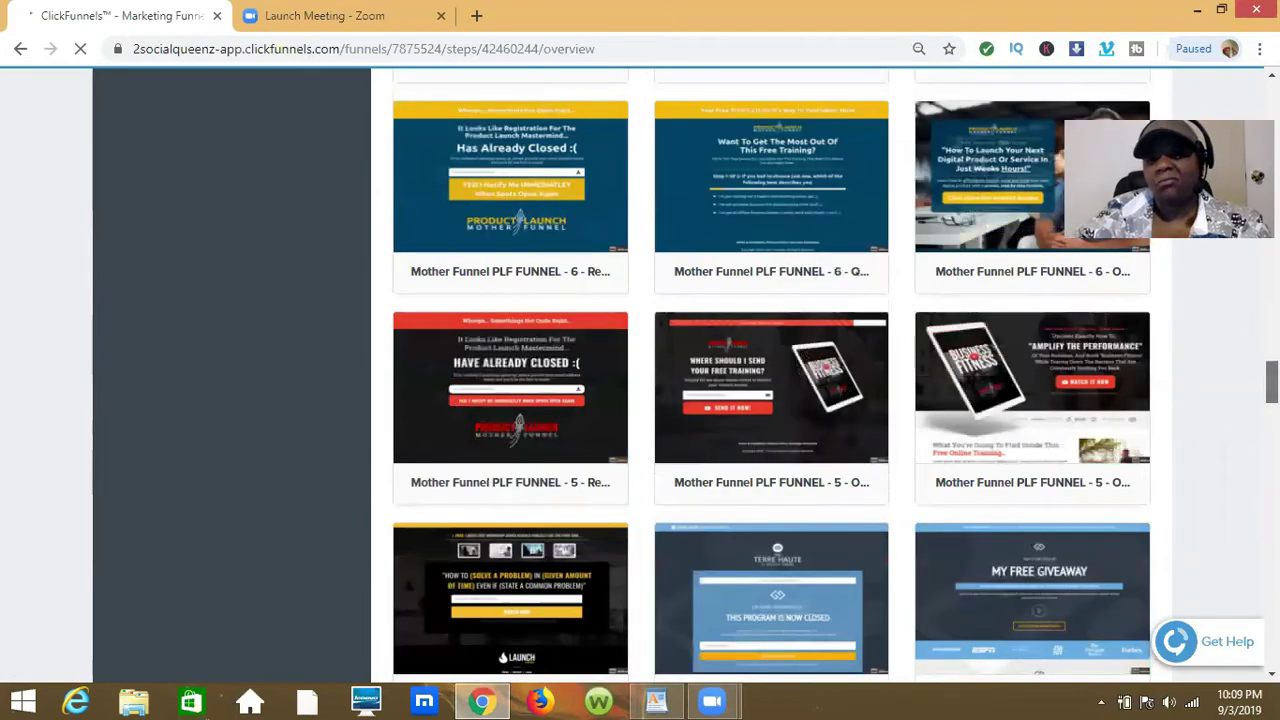
scroll(770, 400, "down", 2)
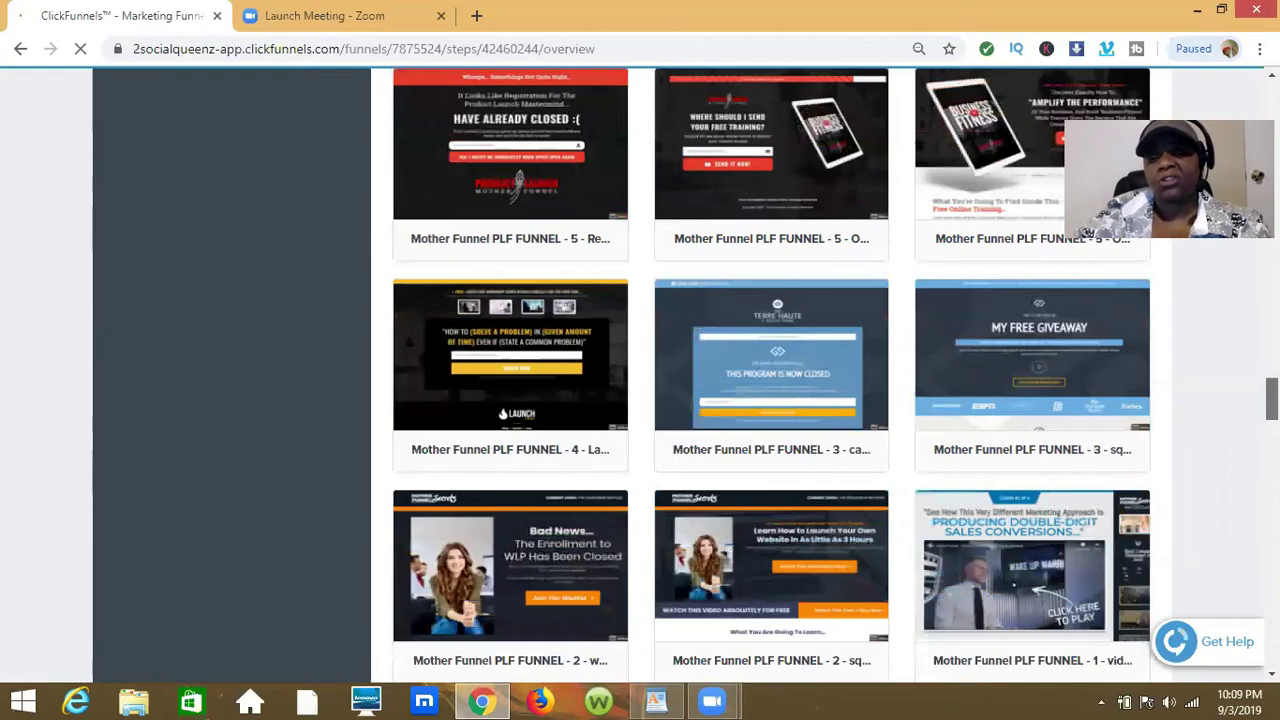
scroll(770, 400, "down", 5)
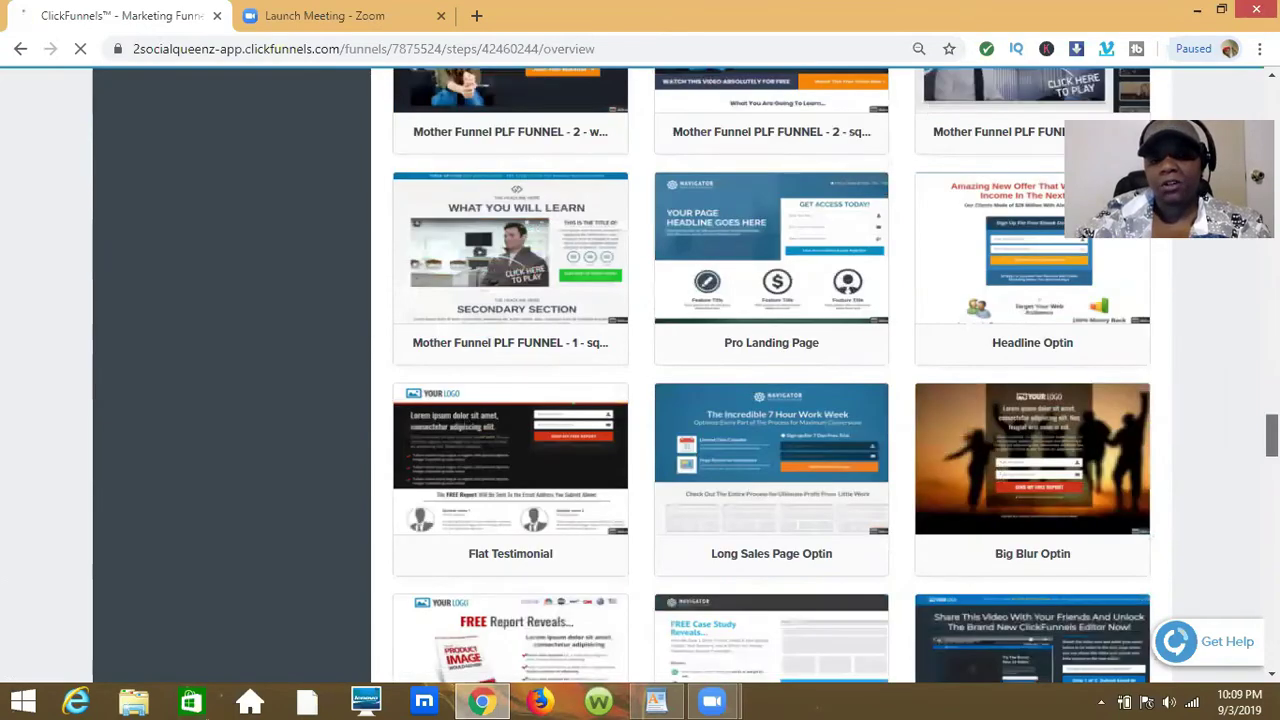
scroll(770, 400, "down", 4)
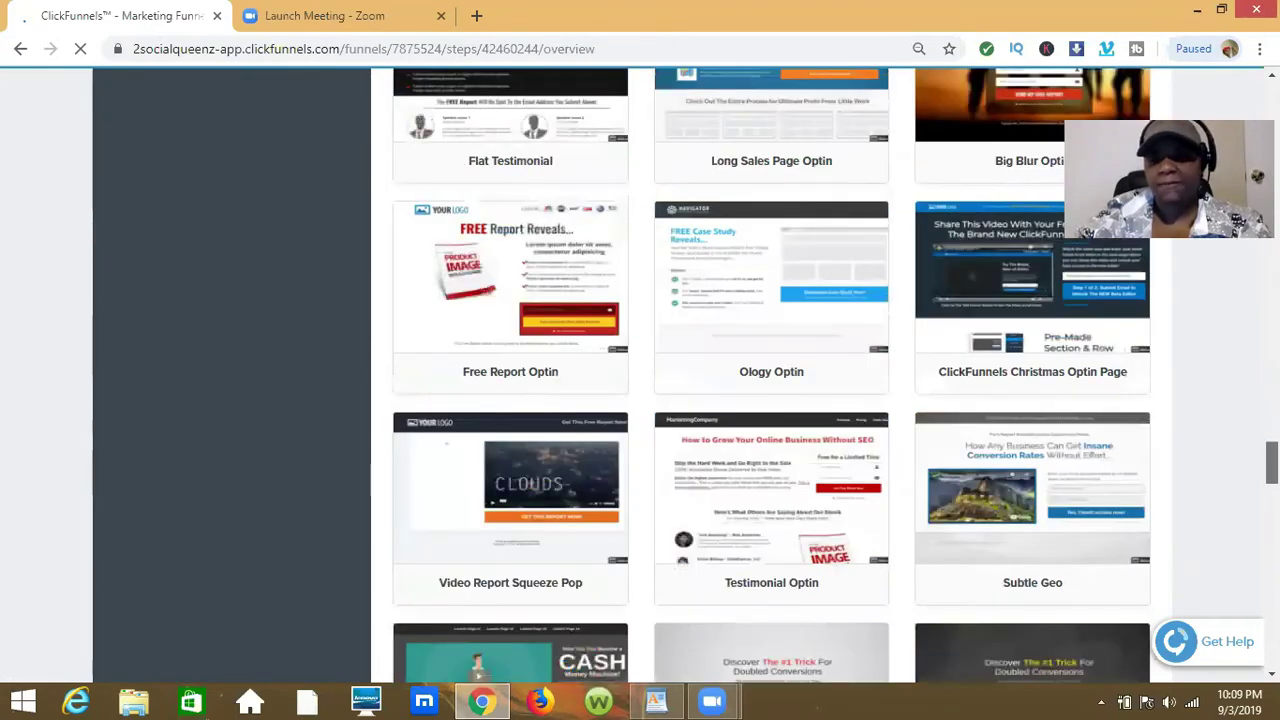
scroll(770, 400, "down", 1)
scroll(770, 400, "down", 5)
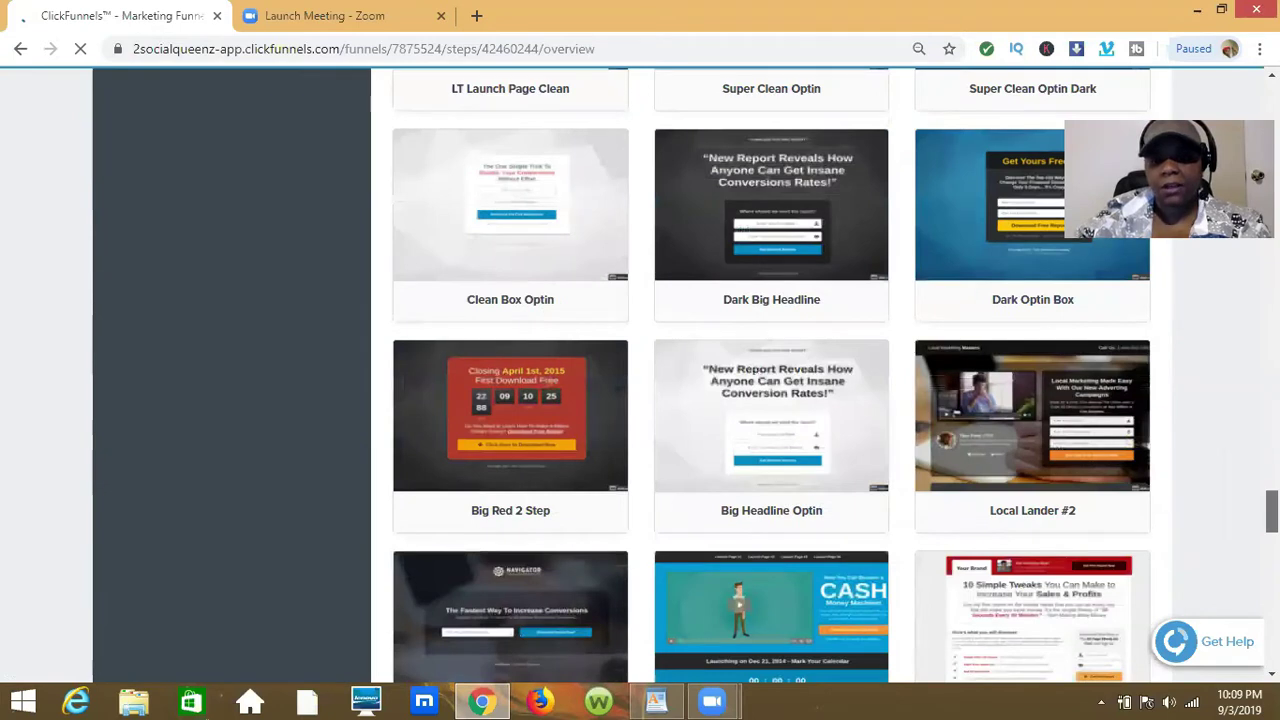
scroll(770, 400, "down", 3)
scroll(770, 400, "down", 3)
scroll(770, 400, "up", 1)
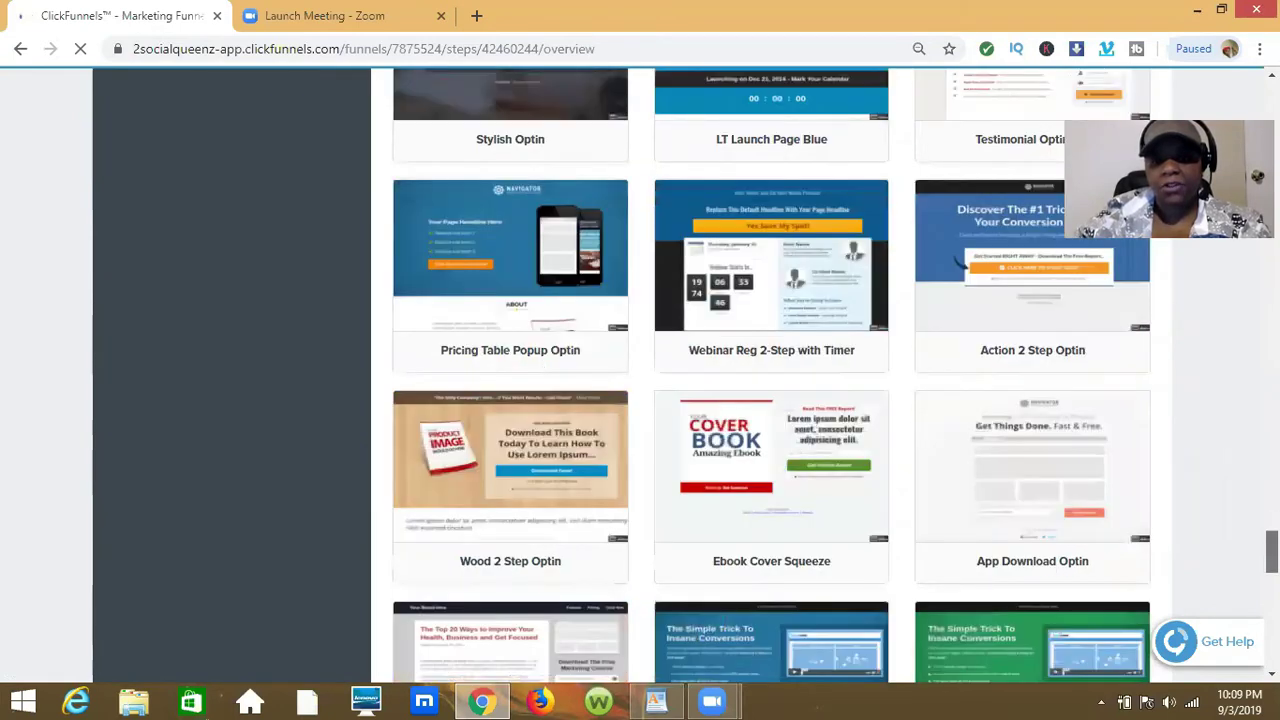
scroll(770, 400, "down", 3)
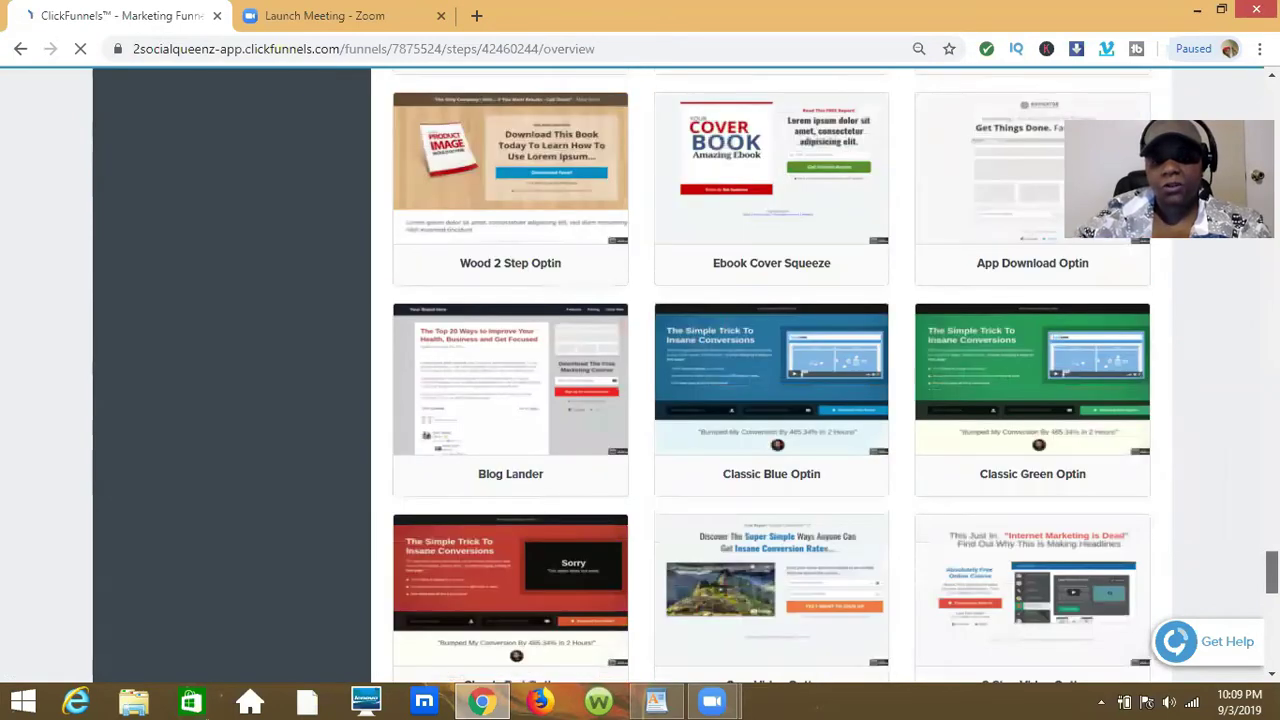
scroll(770, 400, "down", 3)
scroll(567, 493, "down", 2)
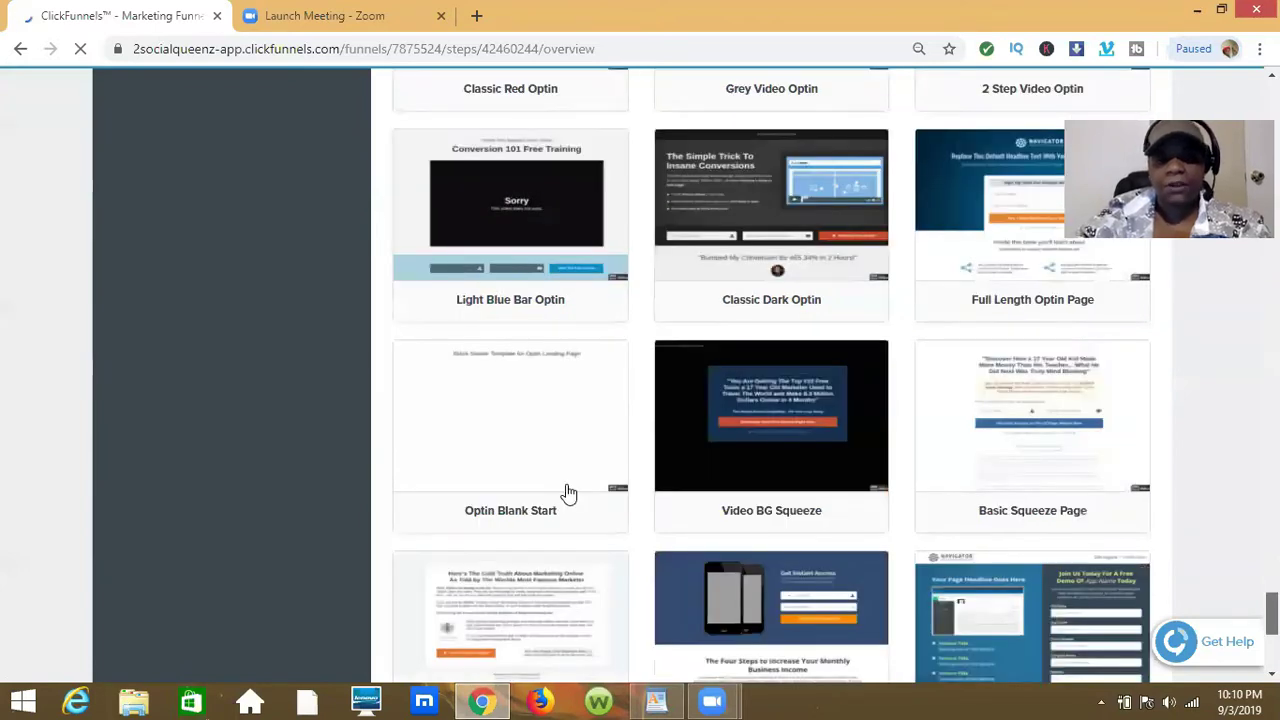
mouse_move(588, 491)
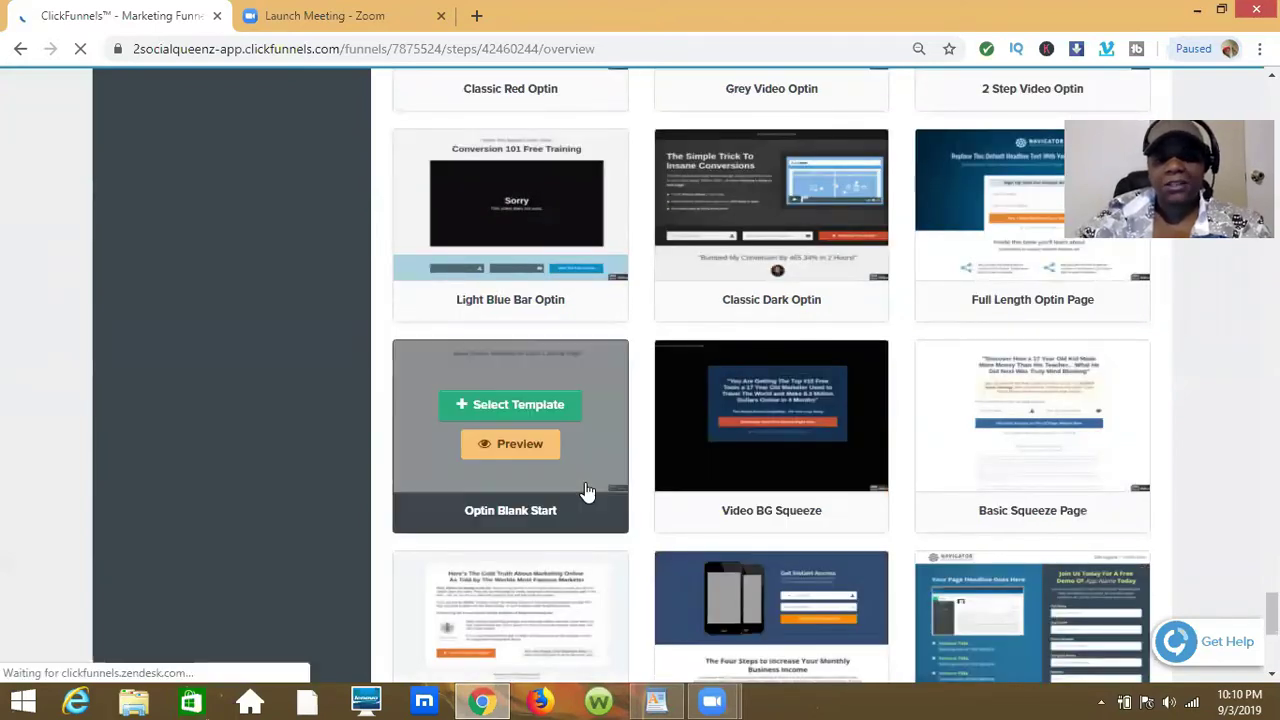
left_click(532, 412)
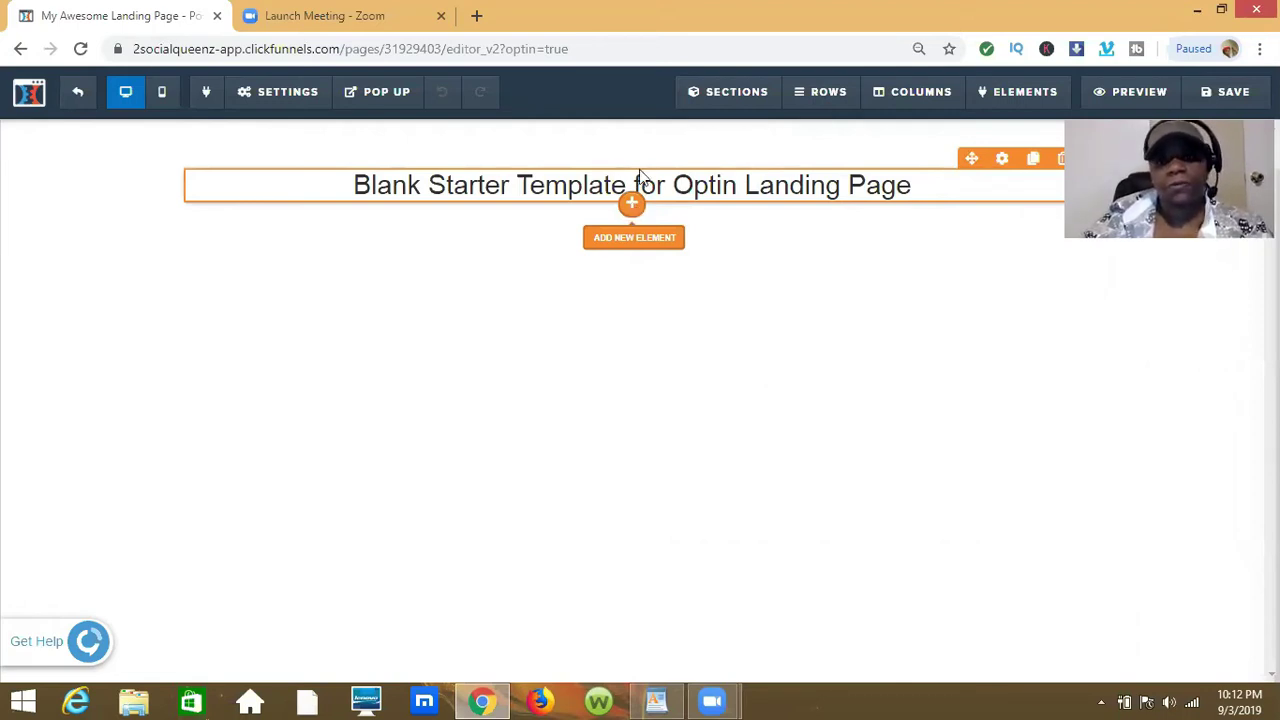
Step: Add an image element below the headline and fill it with the green Affiliate Bootcamp picture from the uploaded images
left_click(632, 203)
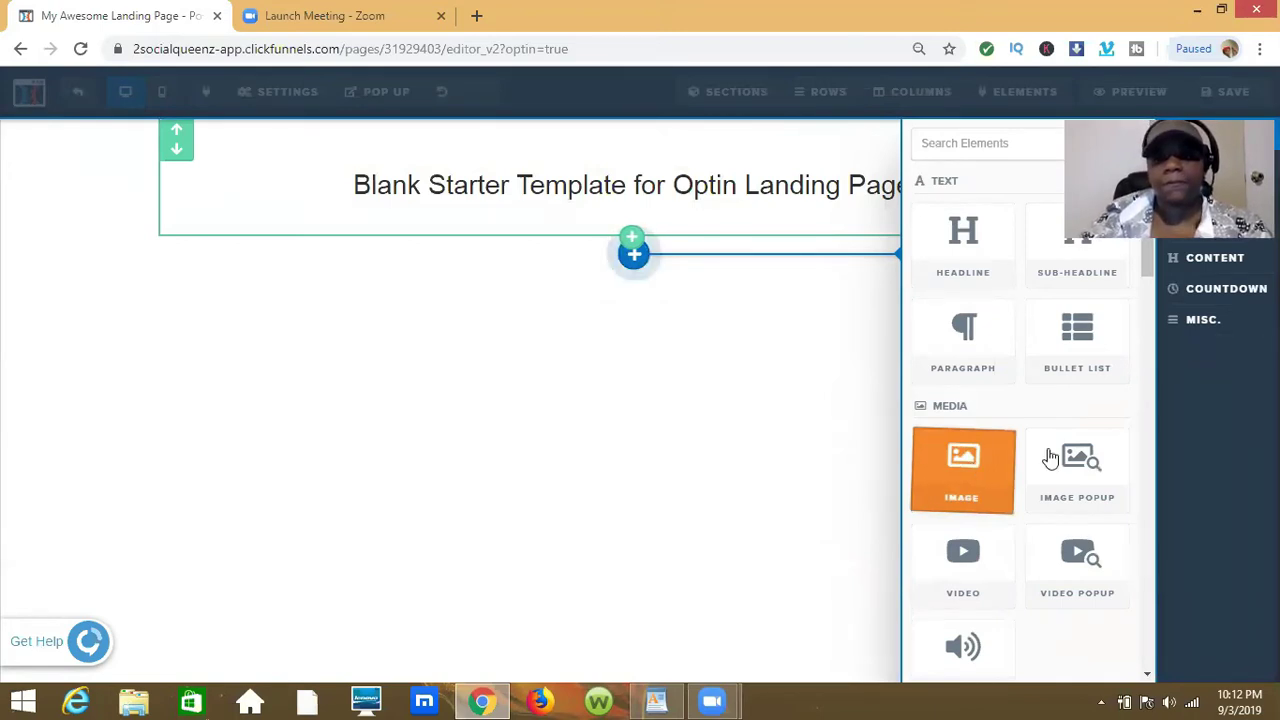
left_click(965, 482)
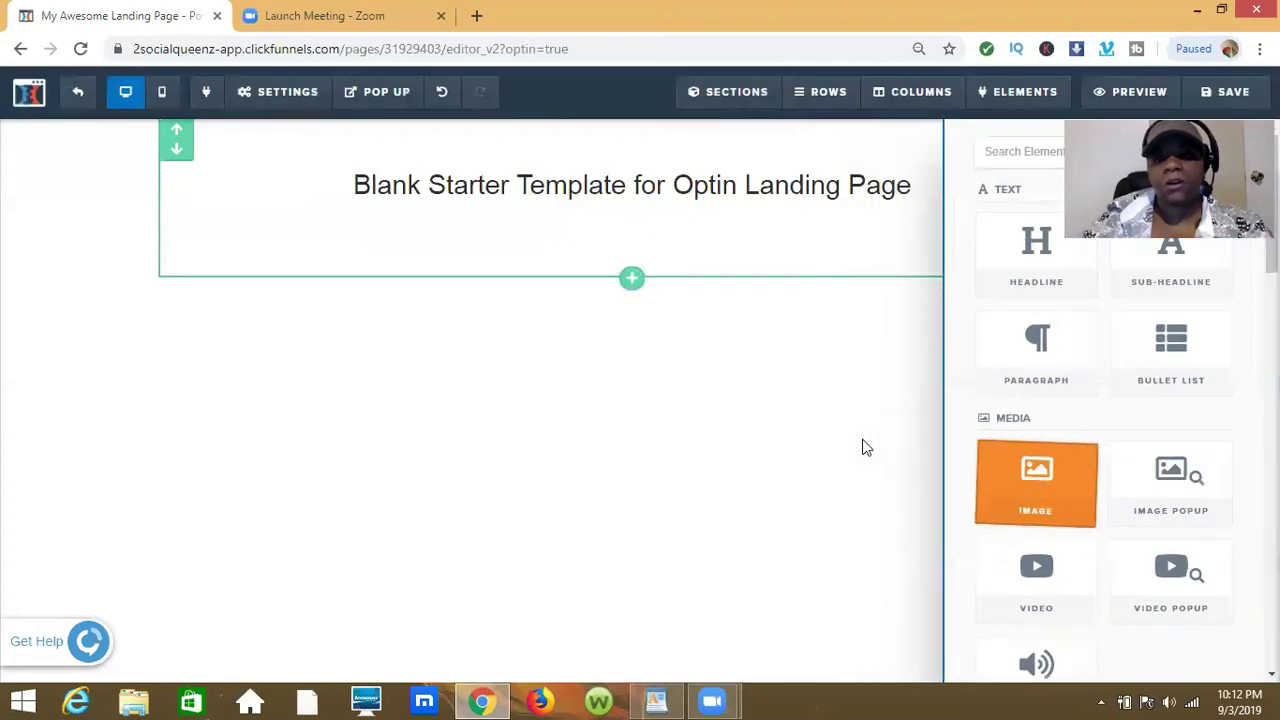
left_click_drag(640, 265, 610, 290)
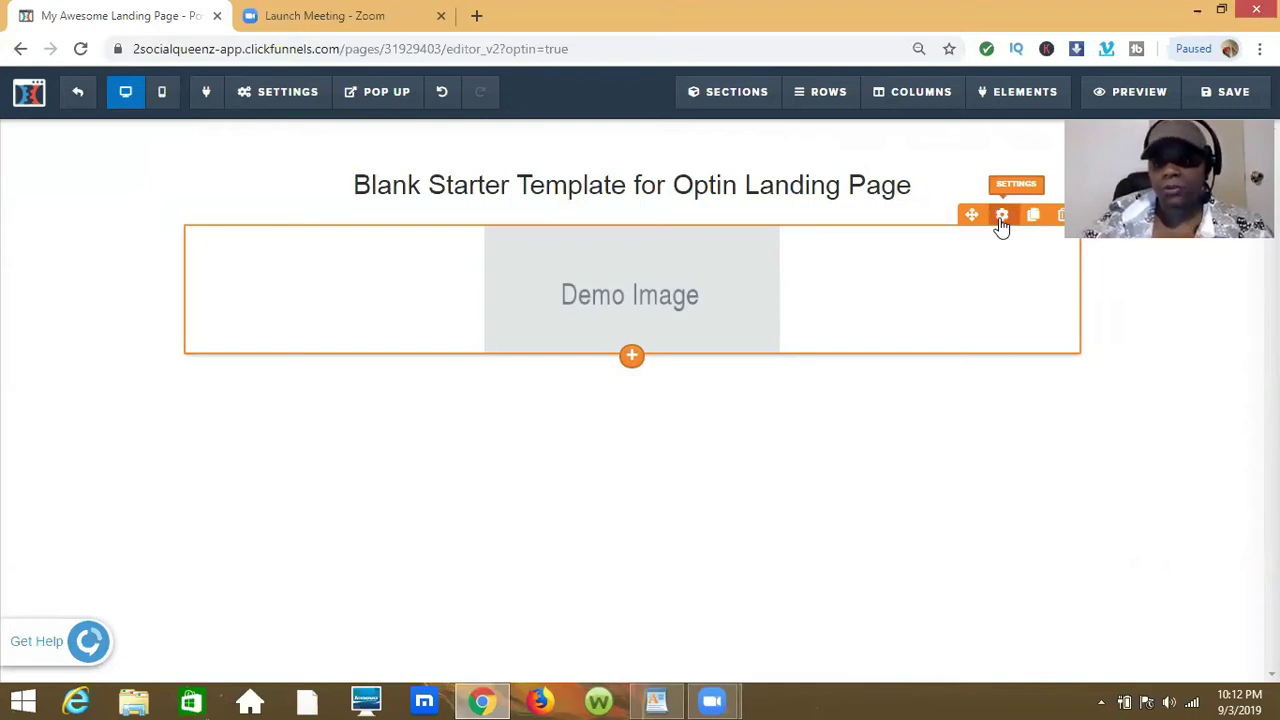
left_click(1239, 276)
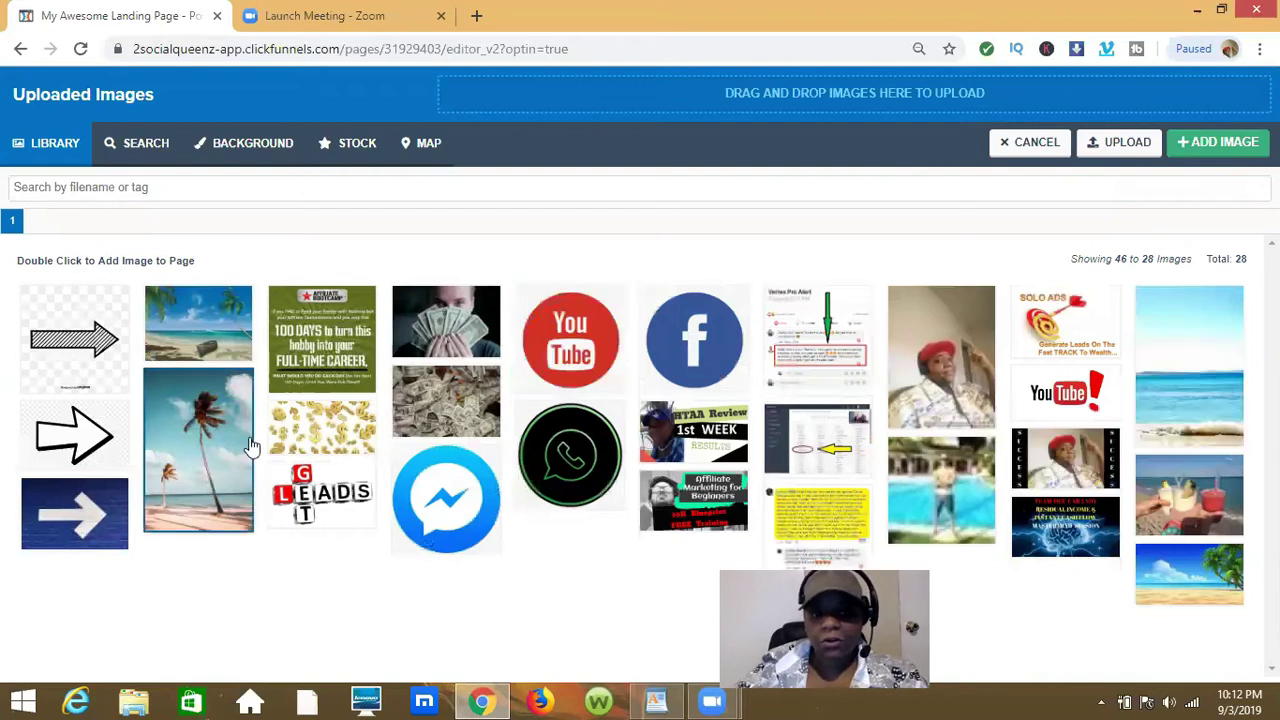
double_click(322, 357)
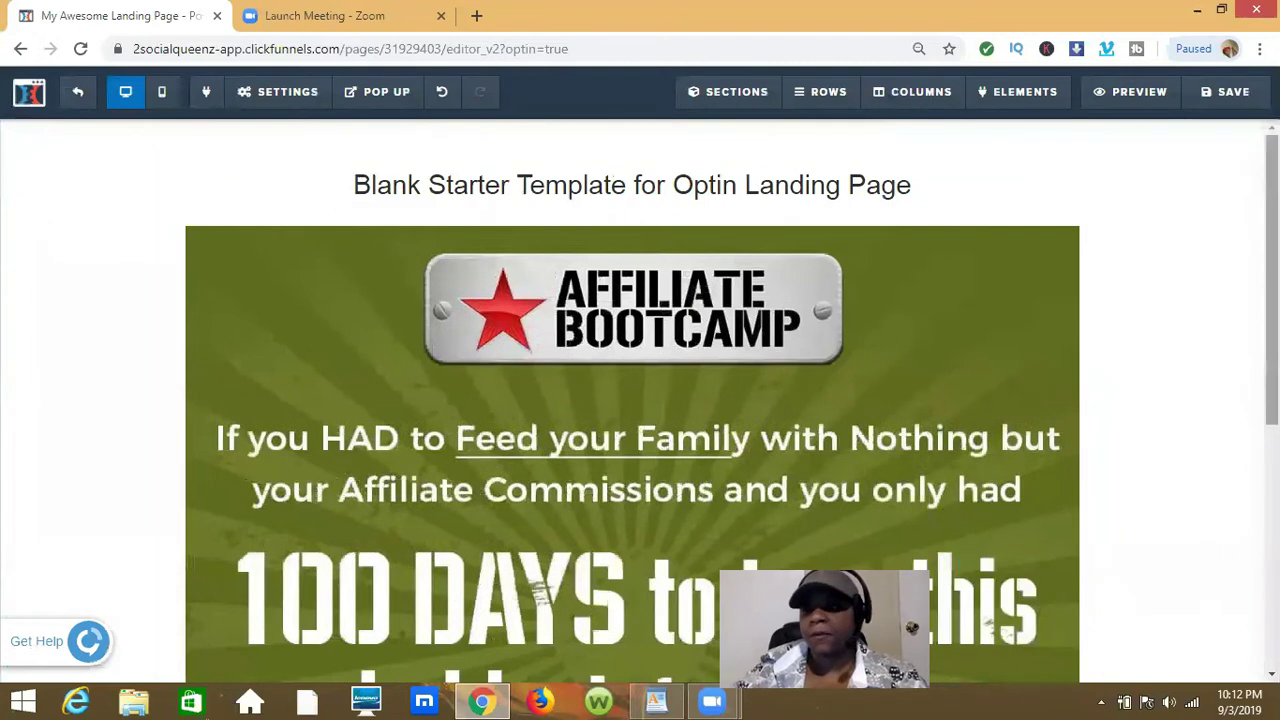
Step: Add a button element directly below the green Affiliate Bootcamp image on the landing page
scroll(640, 400, "down", 1)
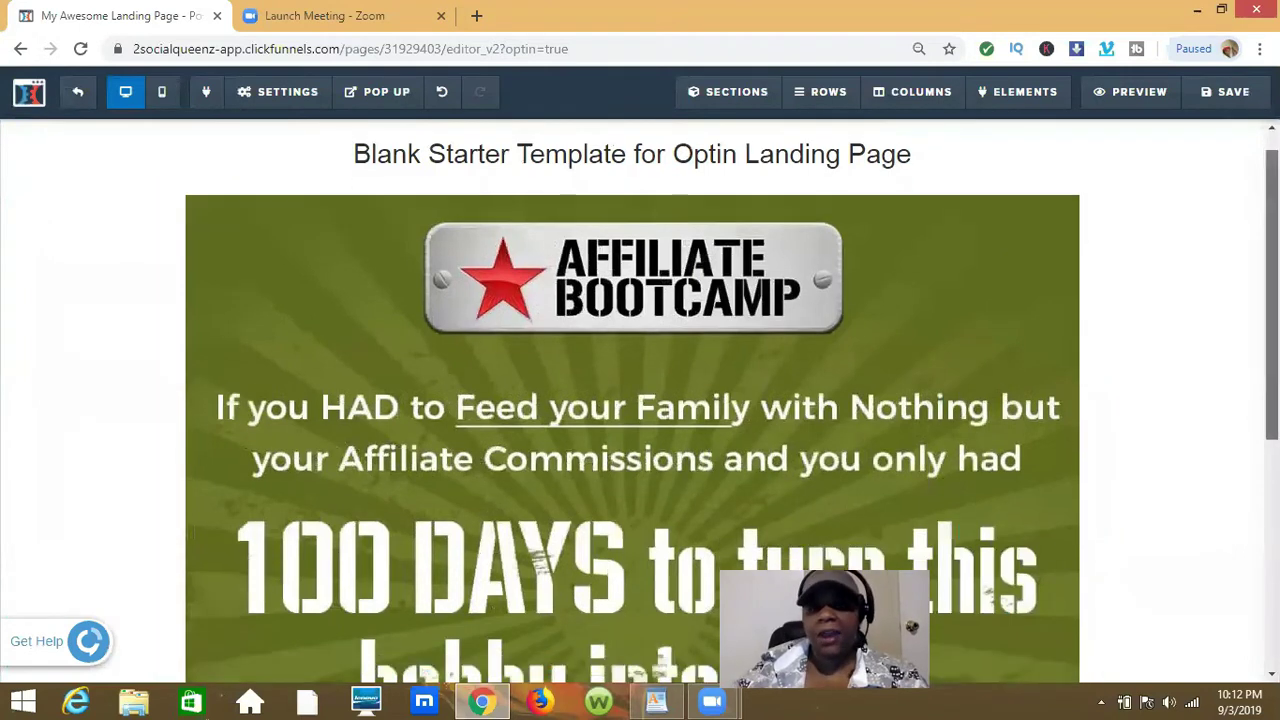
scroll(640, 400, "down", 1)
scroll(633, 400, "down", 2)
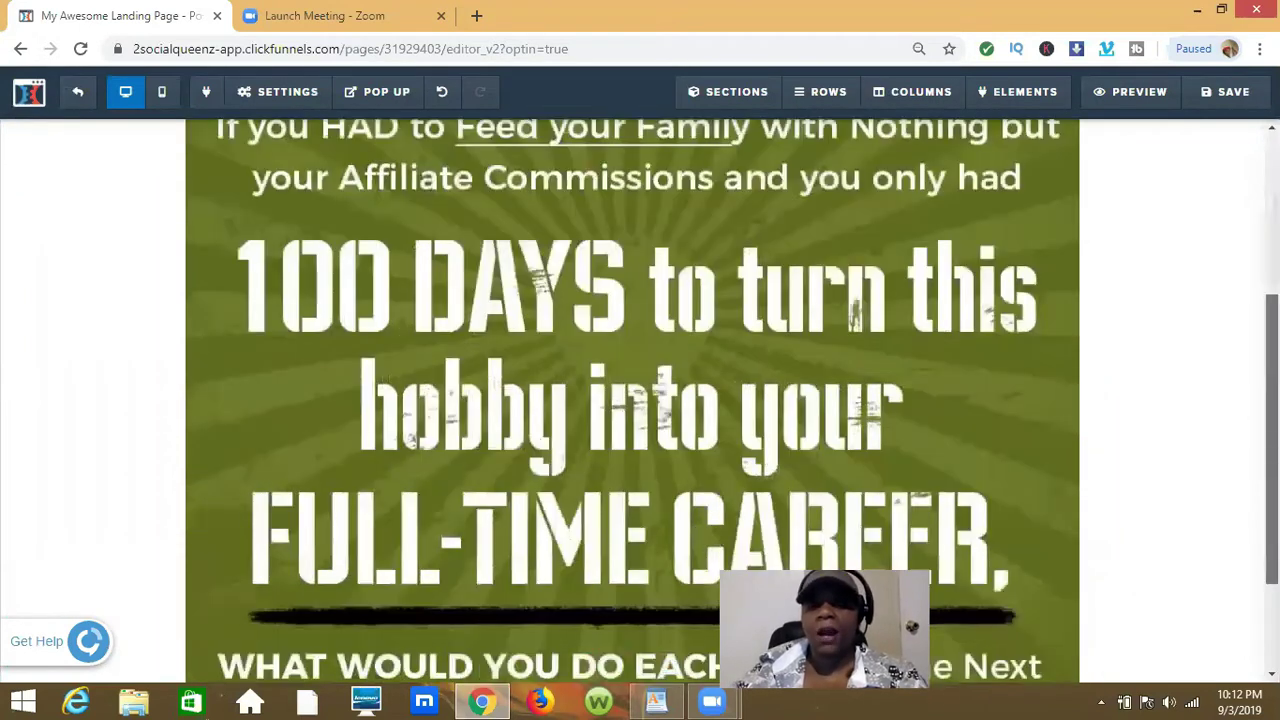
scroll(633, 400, "down", 1)
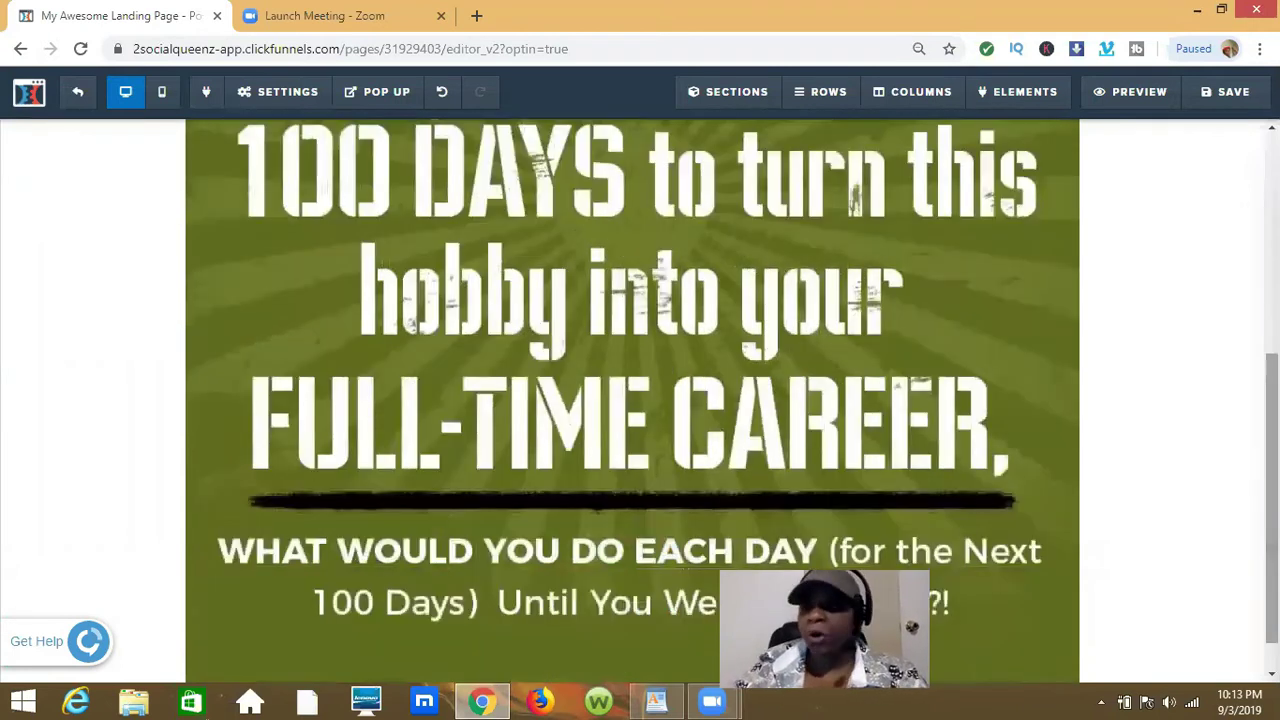
scroll(692, 597, "down", 1)
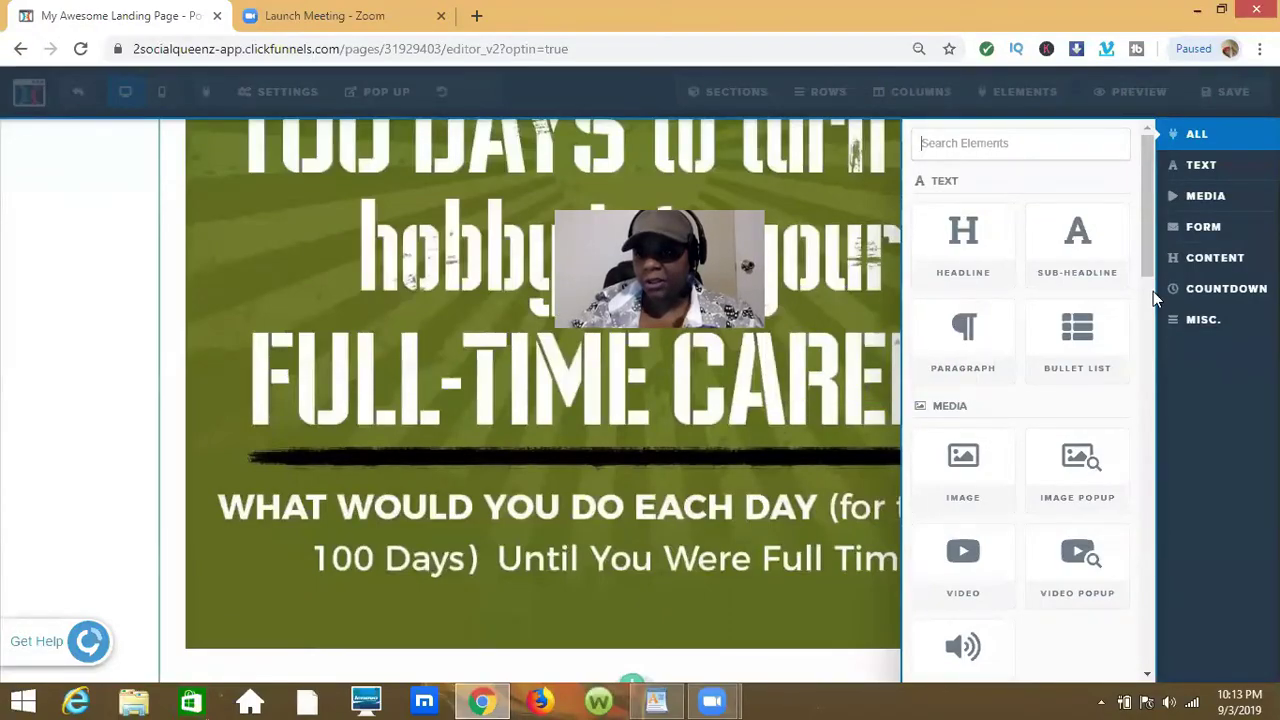
scroll(1153, 293, "down", 3)
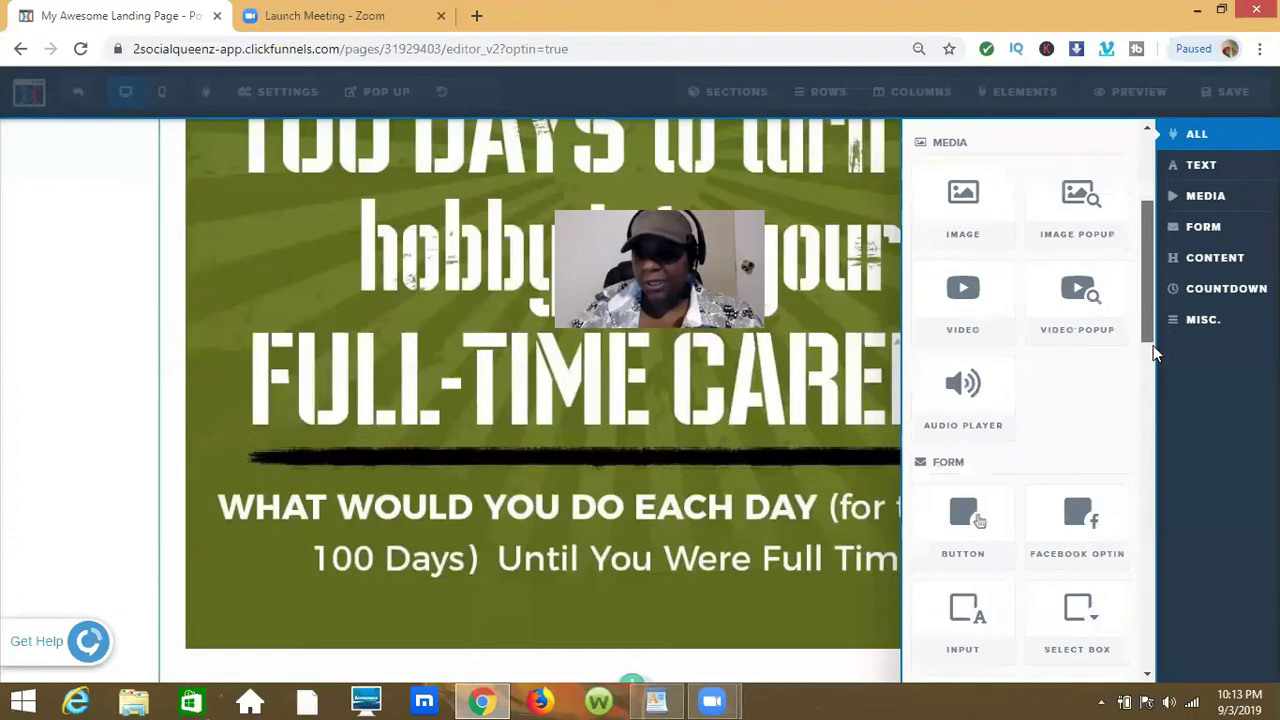
scroll(1153, 345, "down", 2)
scroll(1153, 351, "down", 1)
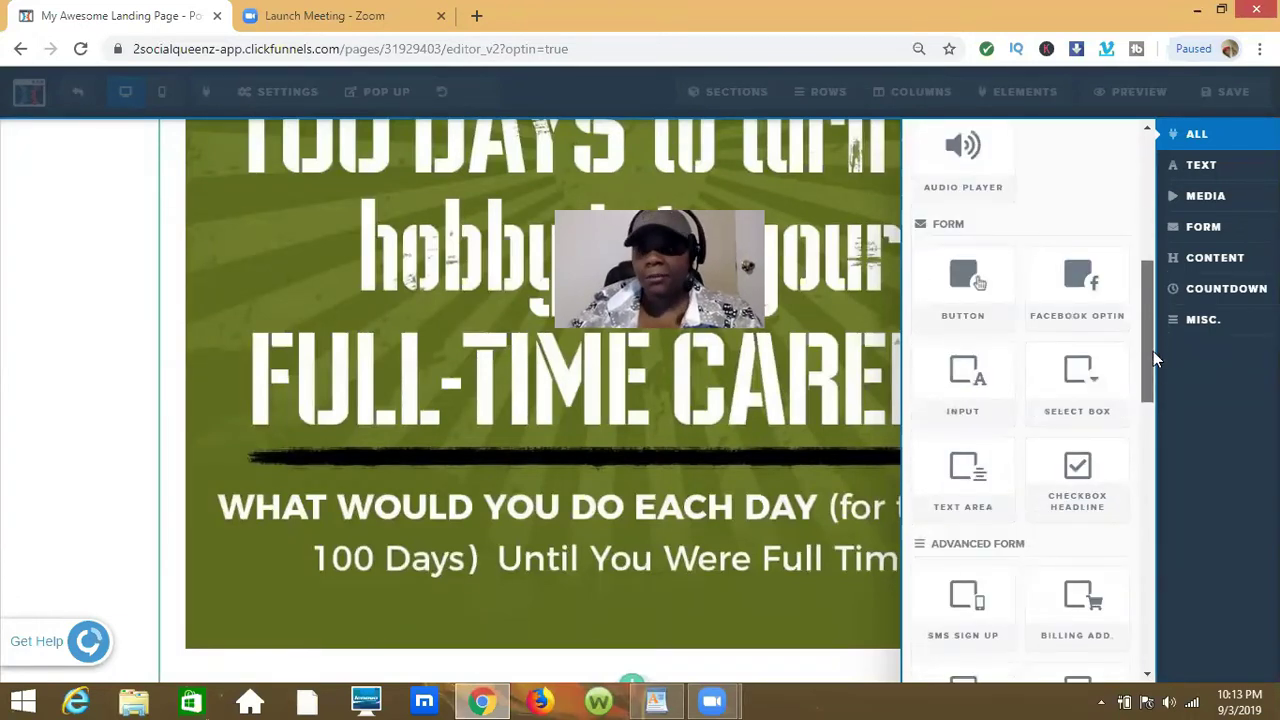
scroll(1153, 353, "down", 1)
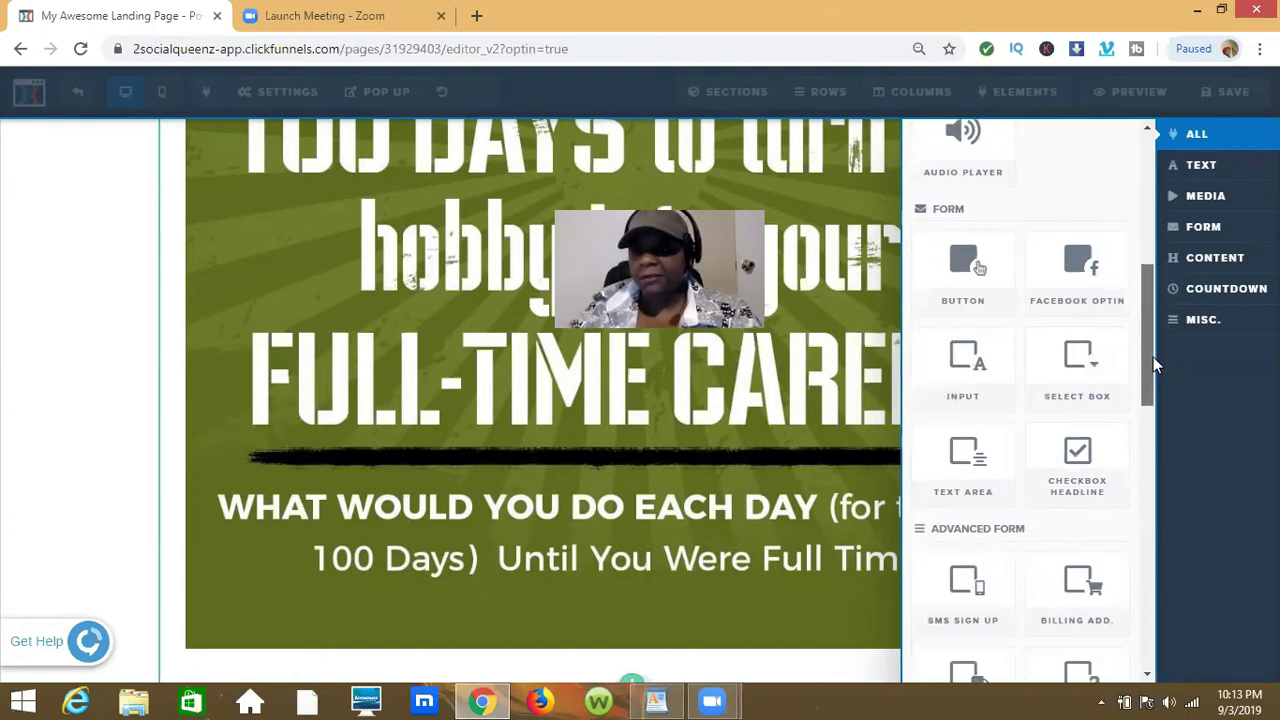
scroll(1008, 306, "down", 1)
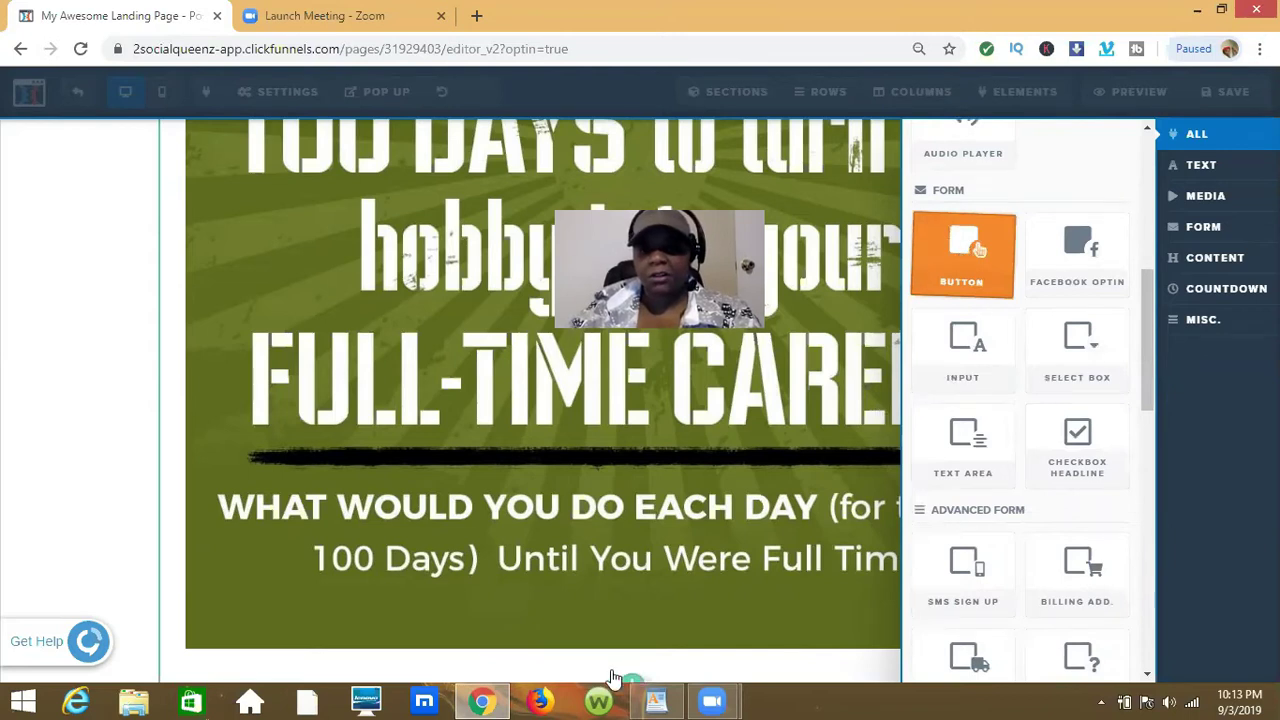
left_click_drag(602, 652, 617, 690)
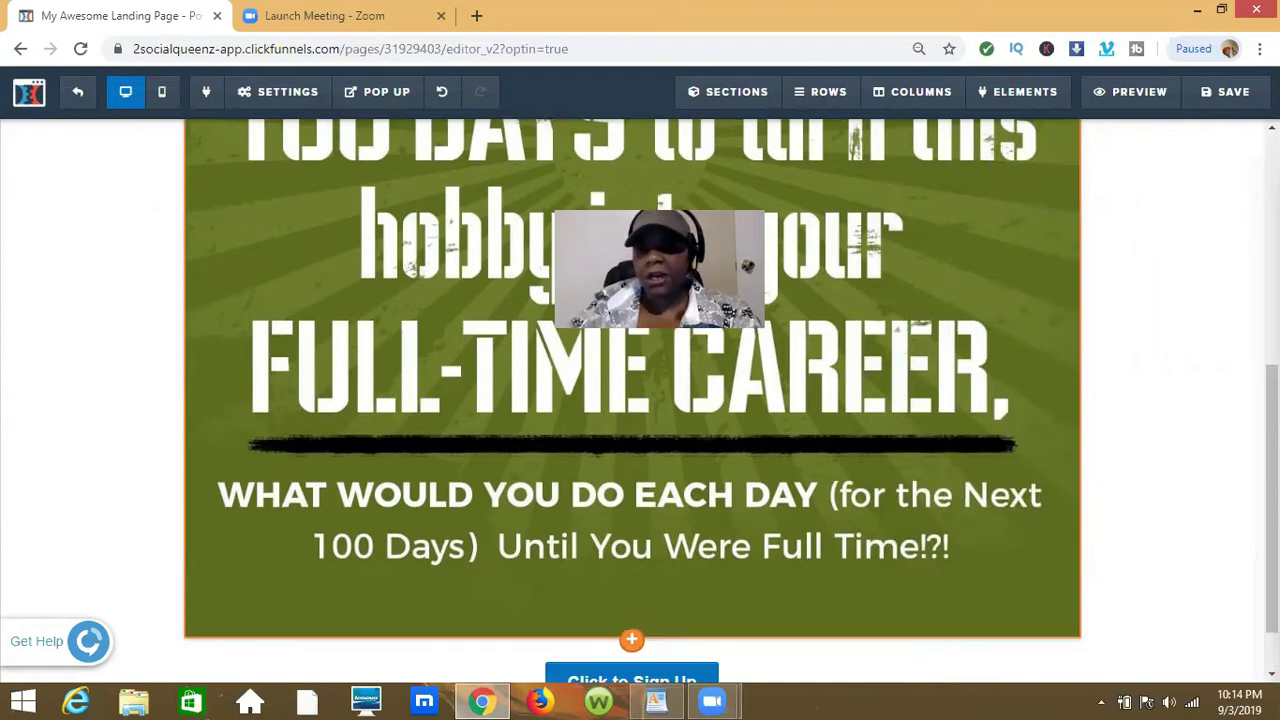
Step: Set the action of the Click to Sign Up button to open the popup
scroll(632, 386, "down", 1)
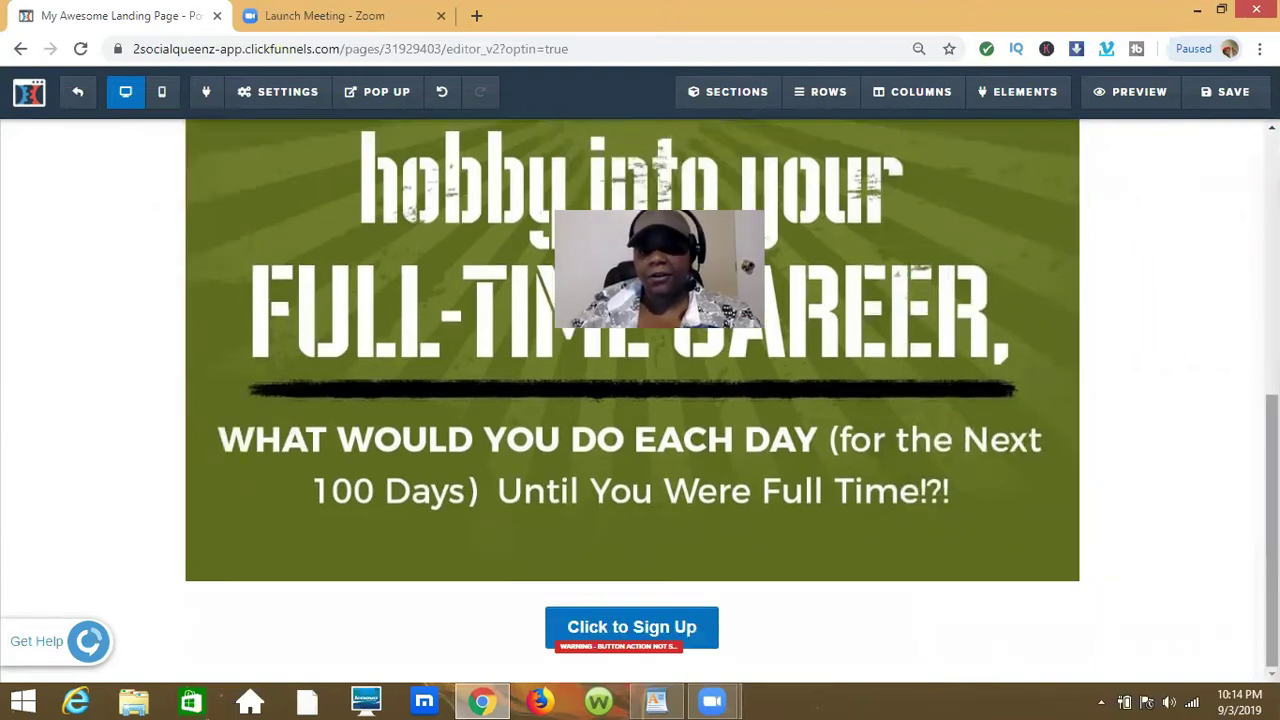
key("super+c")
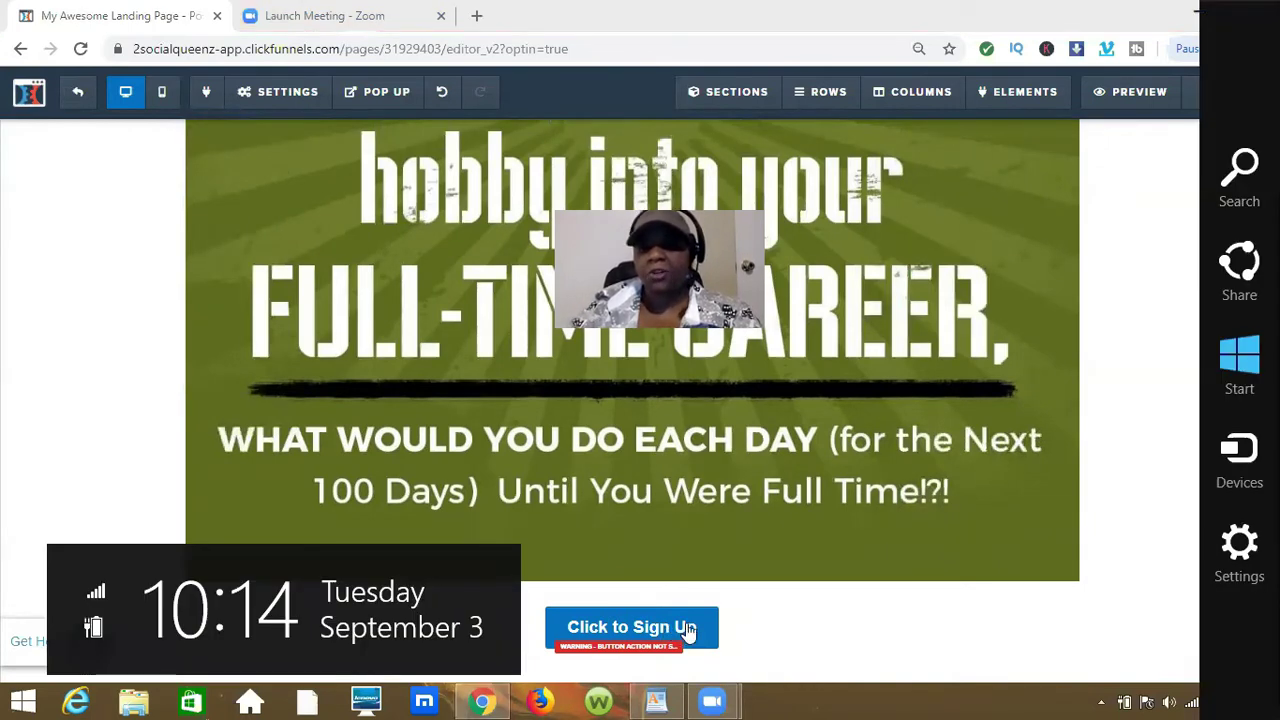
left_click(688, 630)
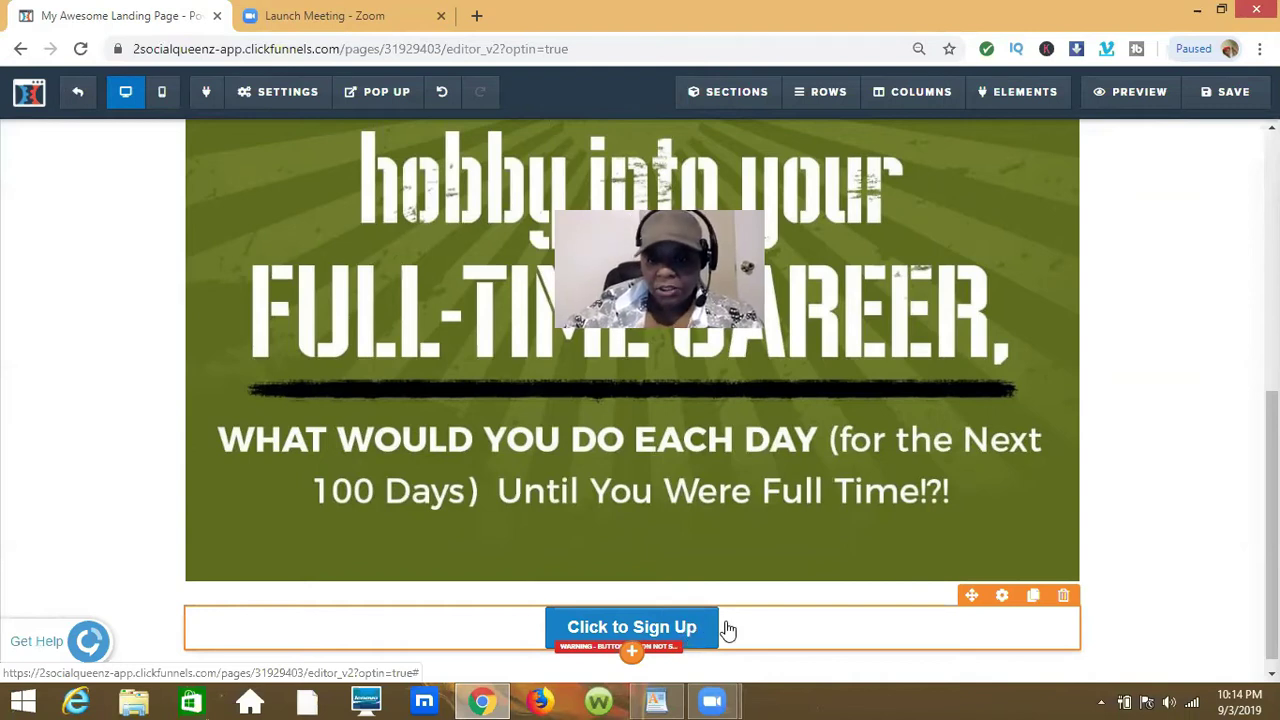
left_click(1003, 598)
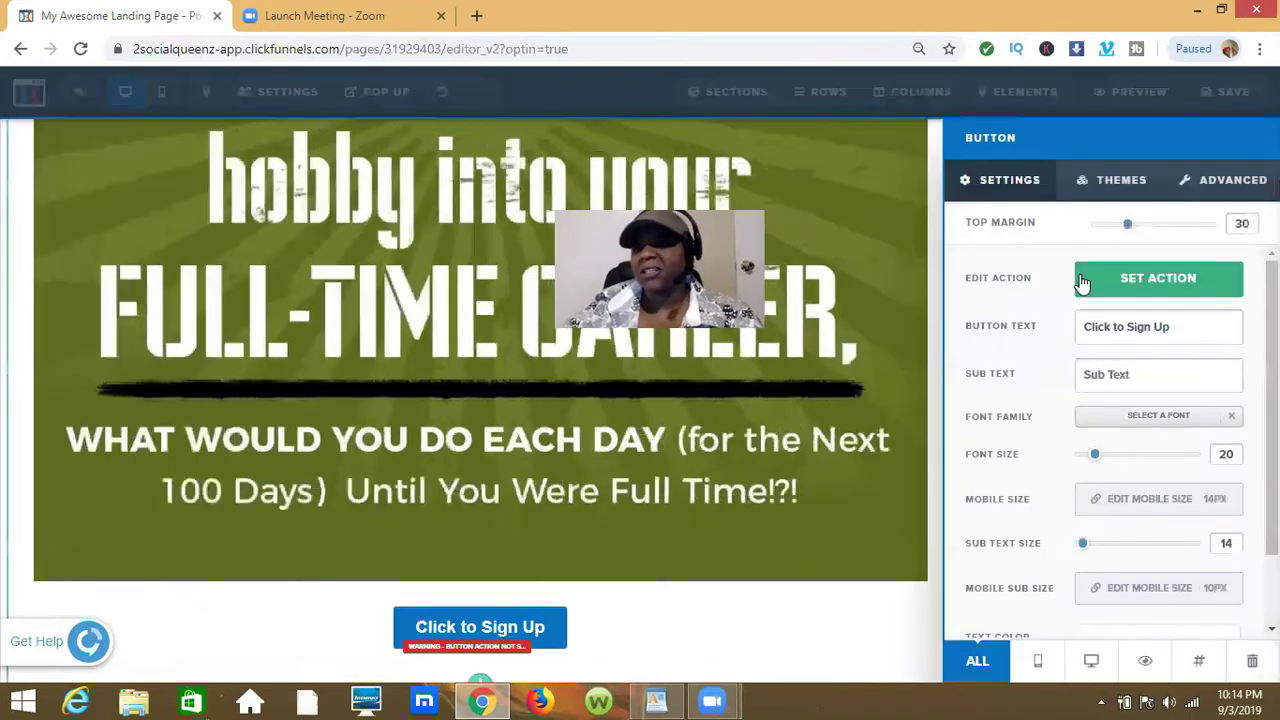
left_click(1172, 280)
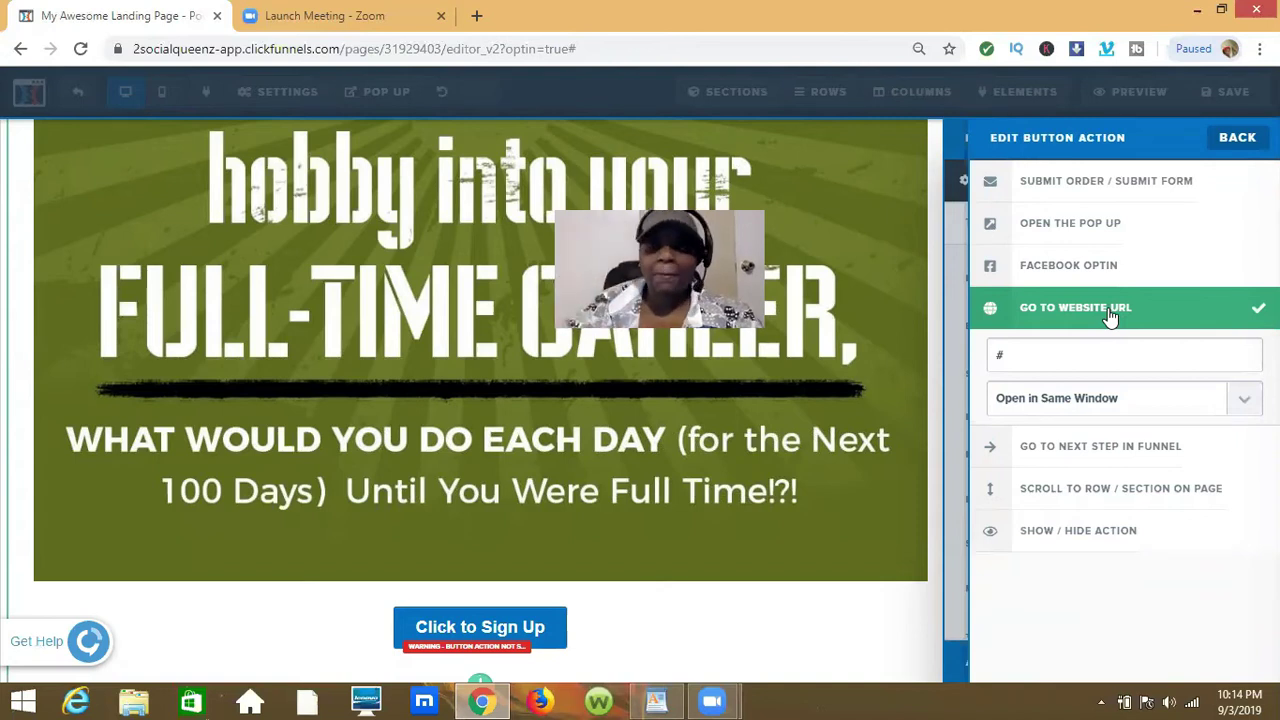
left_click(1063, 229)
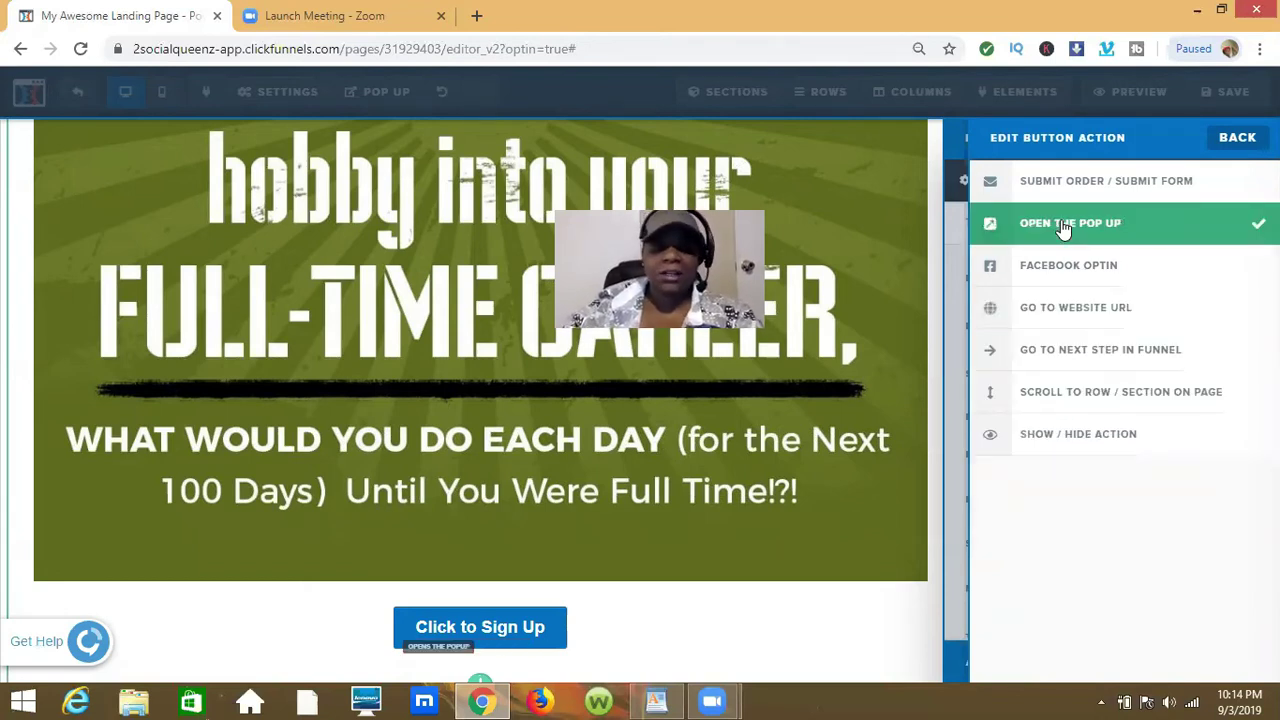
left_click(823, 619)
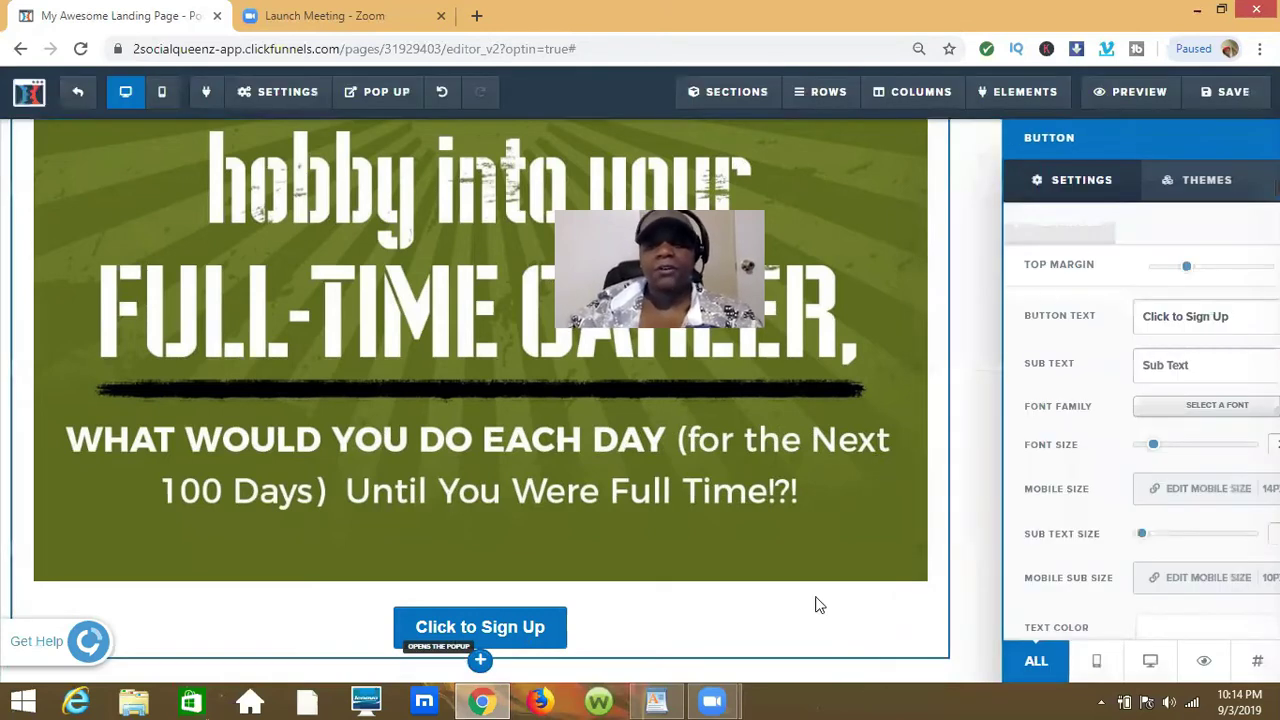
left_click(817, 605)
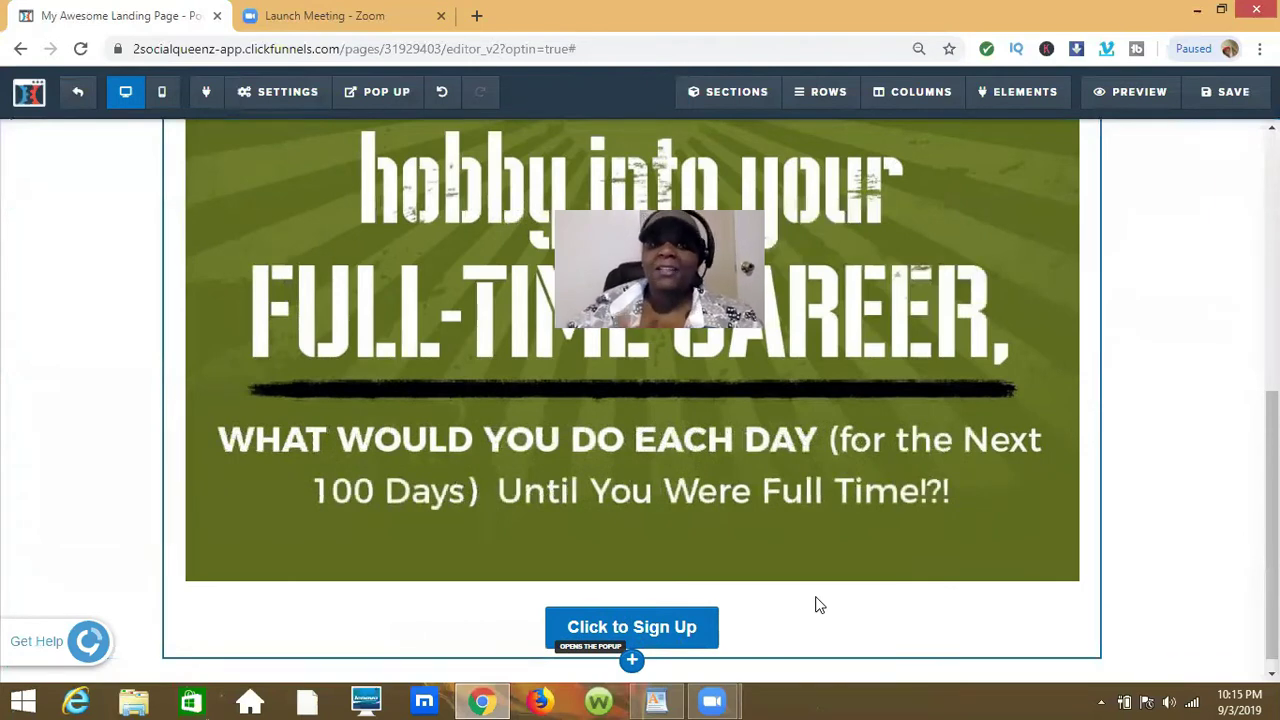
Step: Change the page's SEO title to "My tutorial" and save the page
left_click(1234, 100)
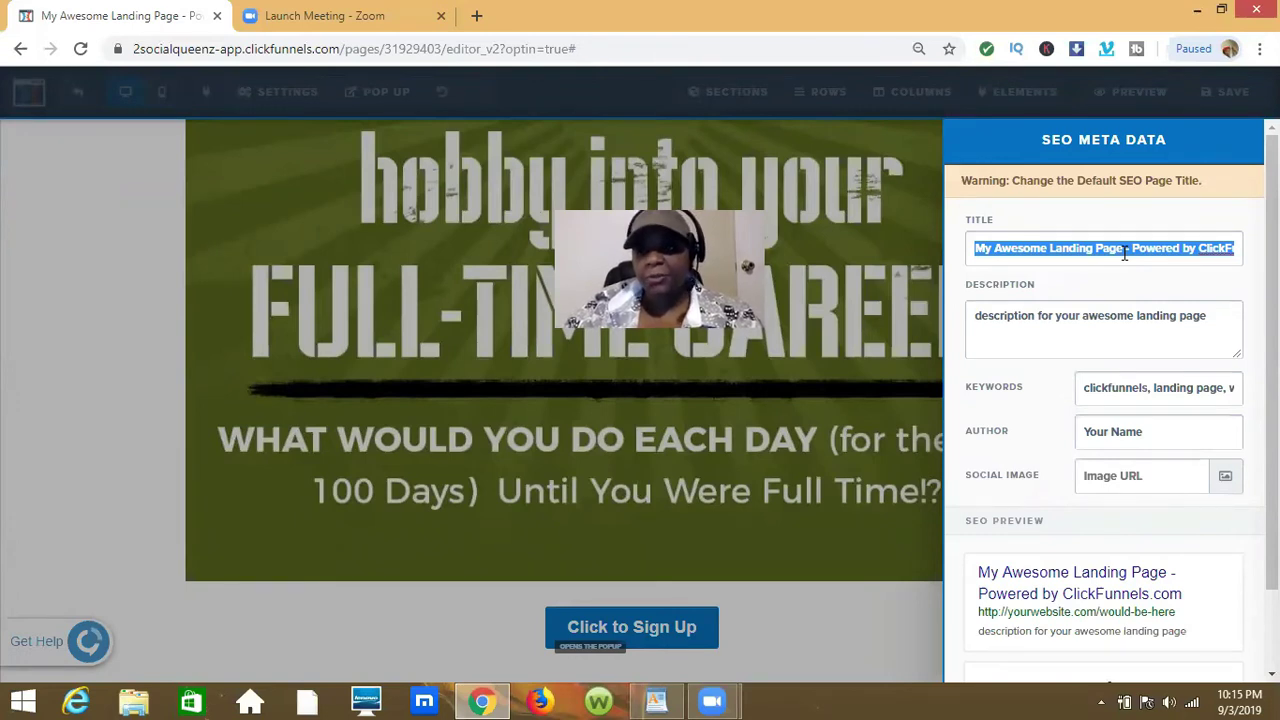
left_click(1125, 253)
triple_click(1125, 253)
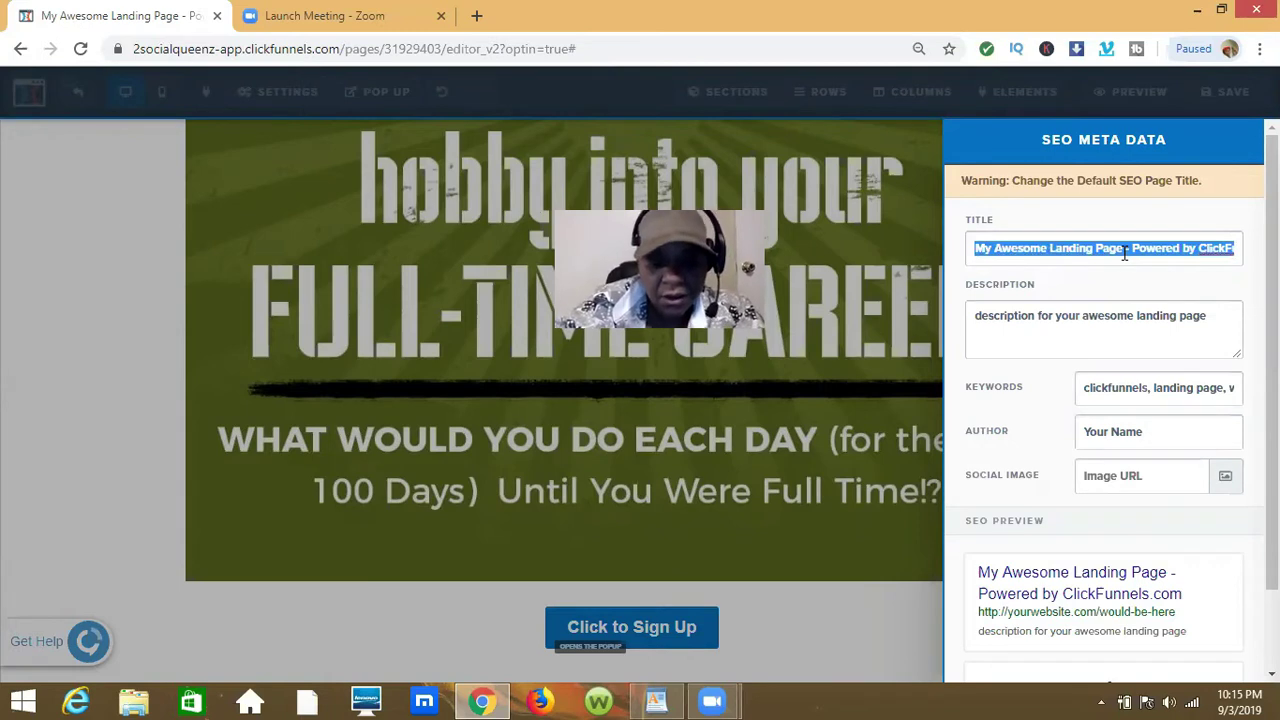
type("My u")
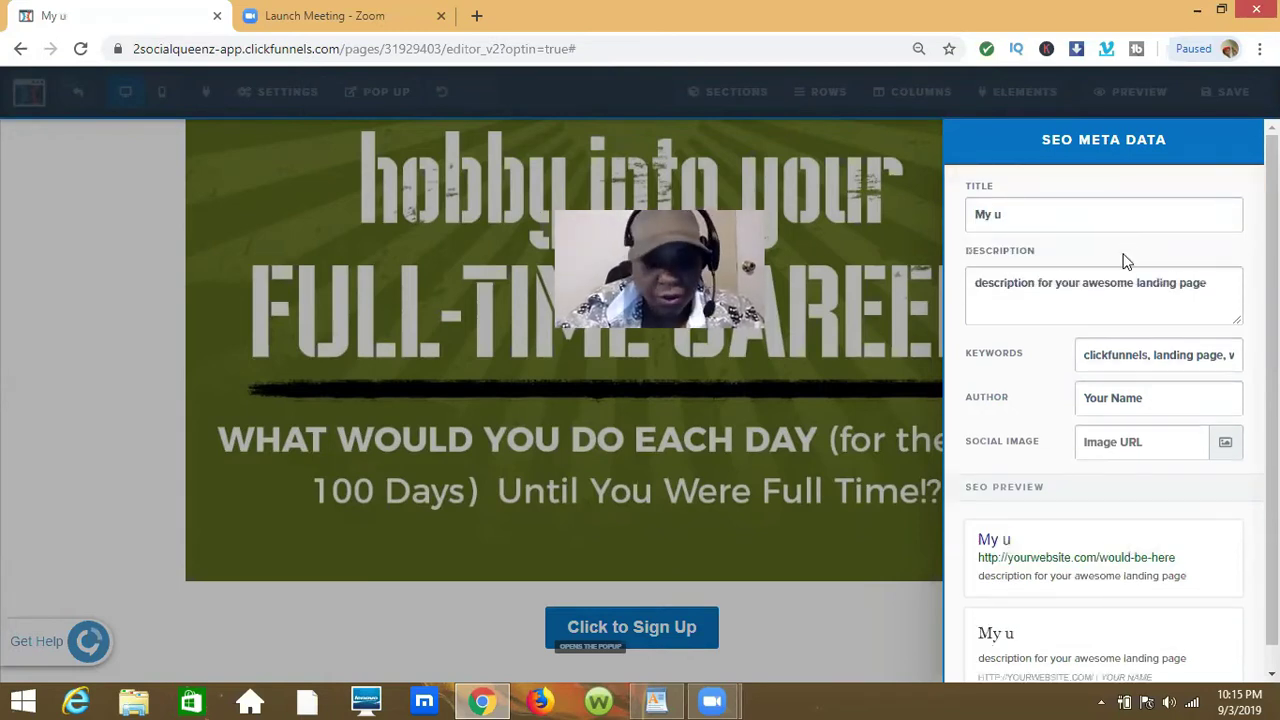
key("BackSpace")
key("BackSpace")
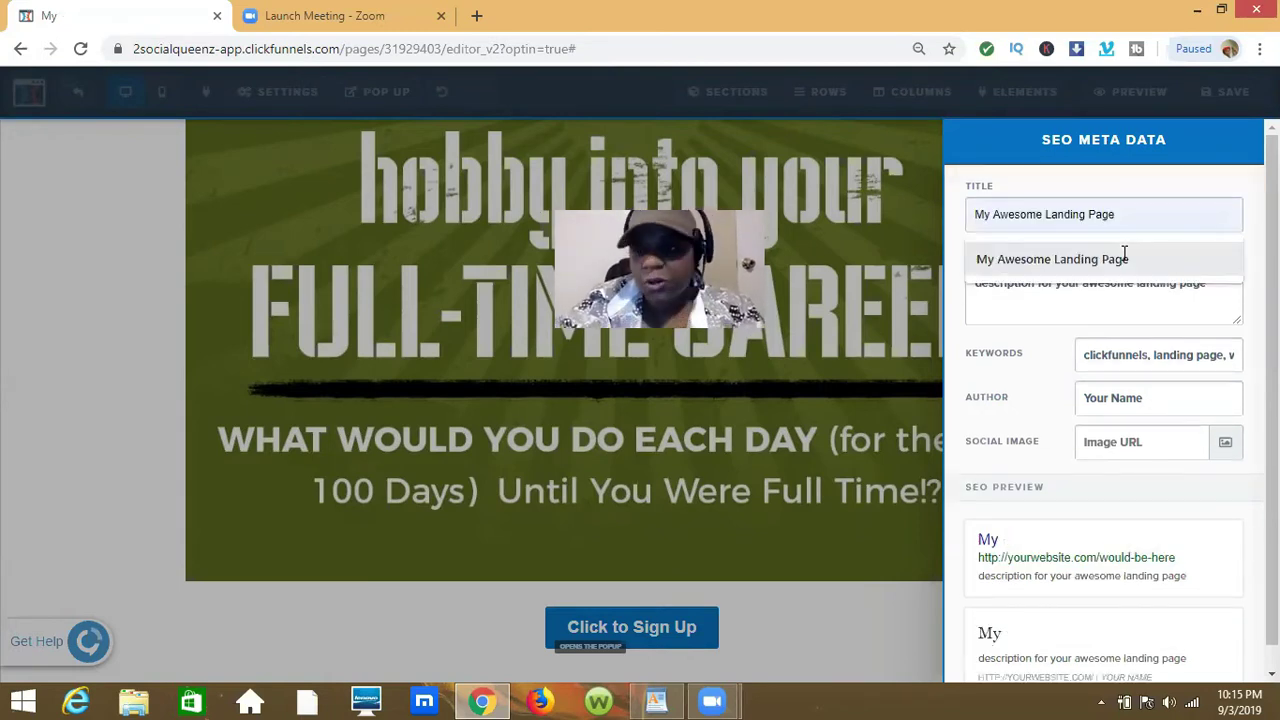
type("tutorial")
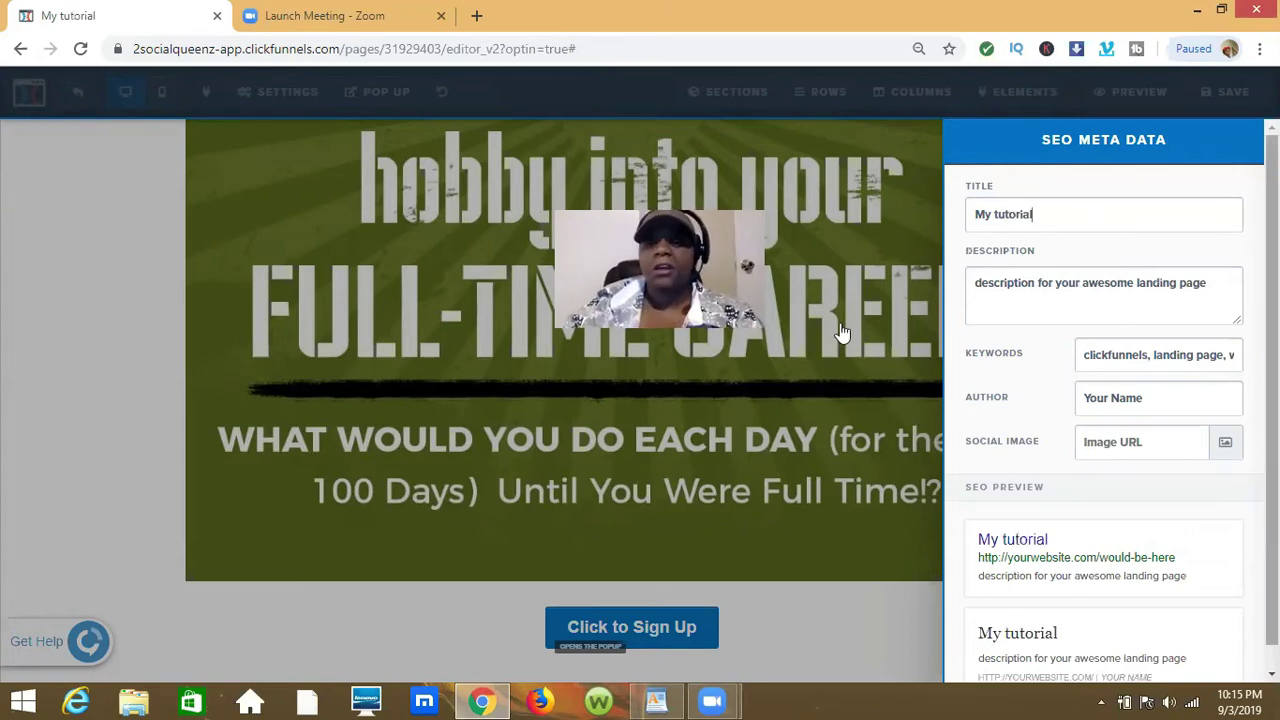
left_click(1180, 100)
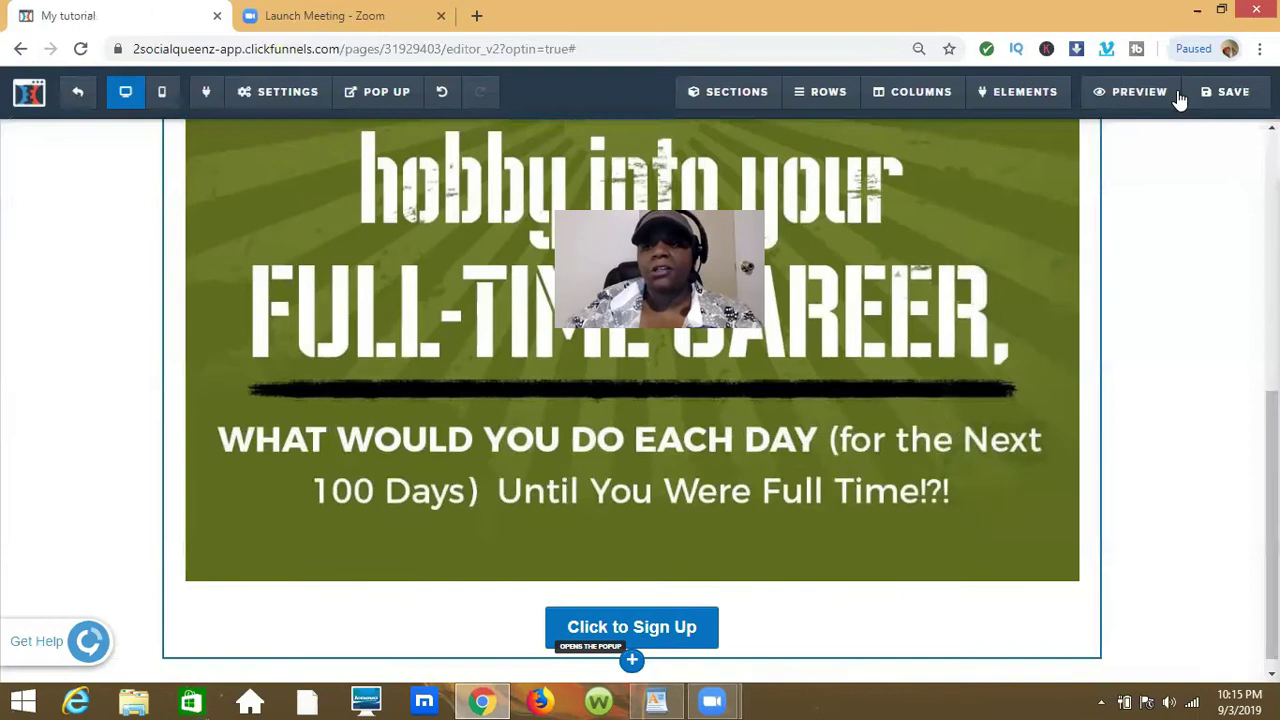
left_click(1232, 91)
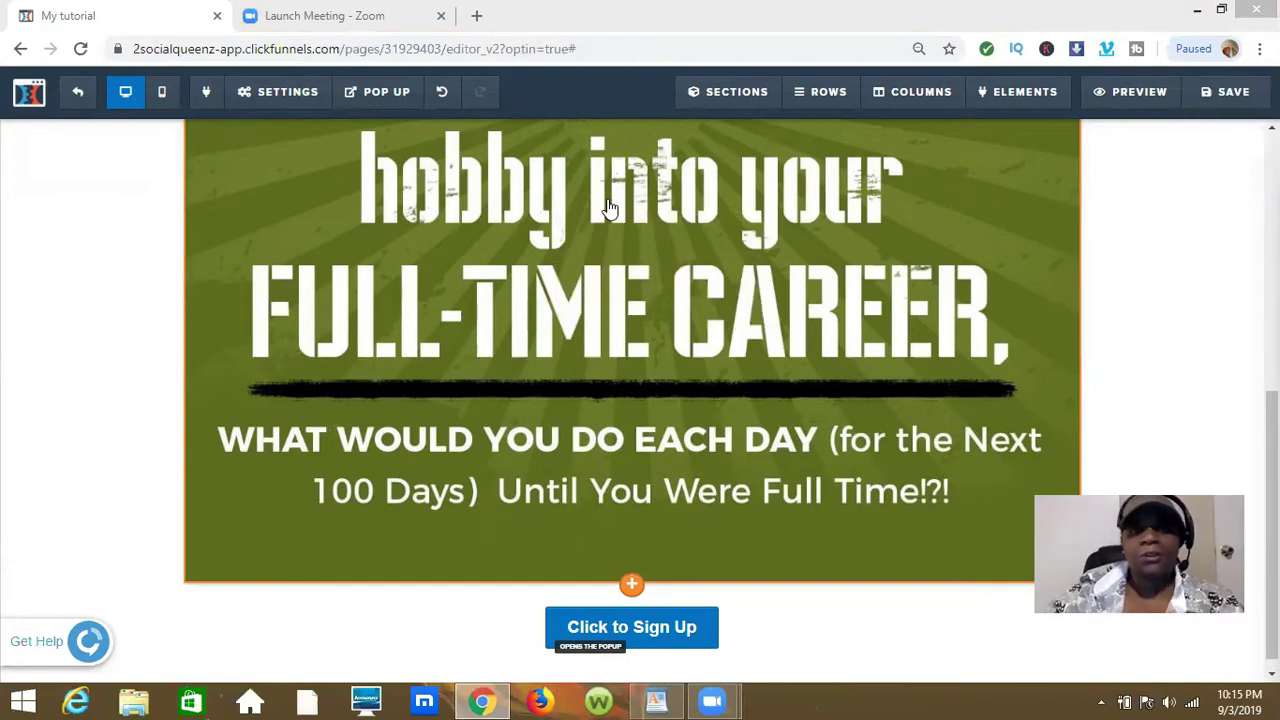
Step: Show the page's popup and add a one-column row to it
left_click(383, 97)
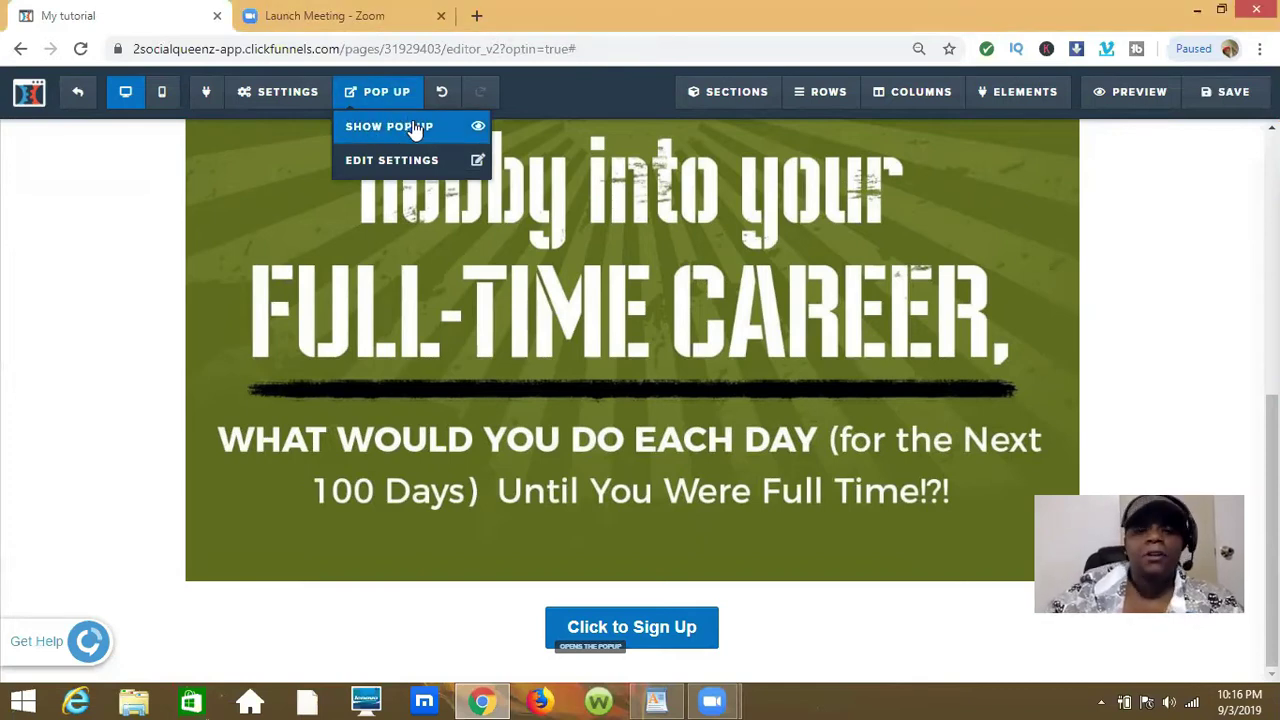
left_click(415, 127)
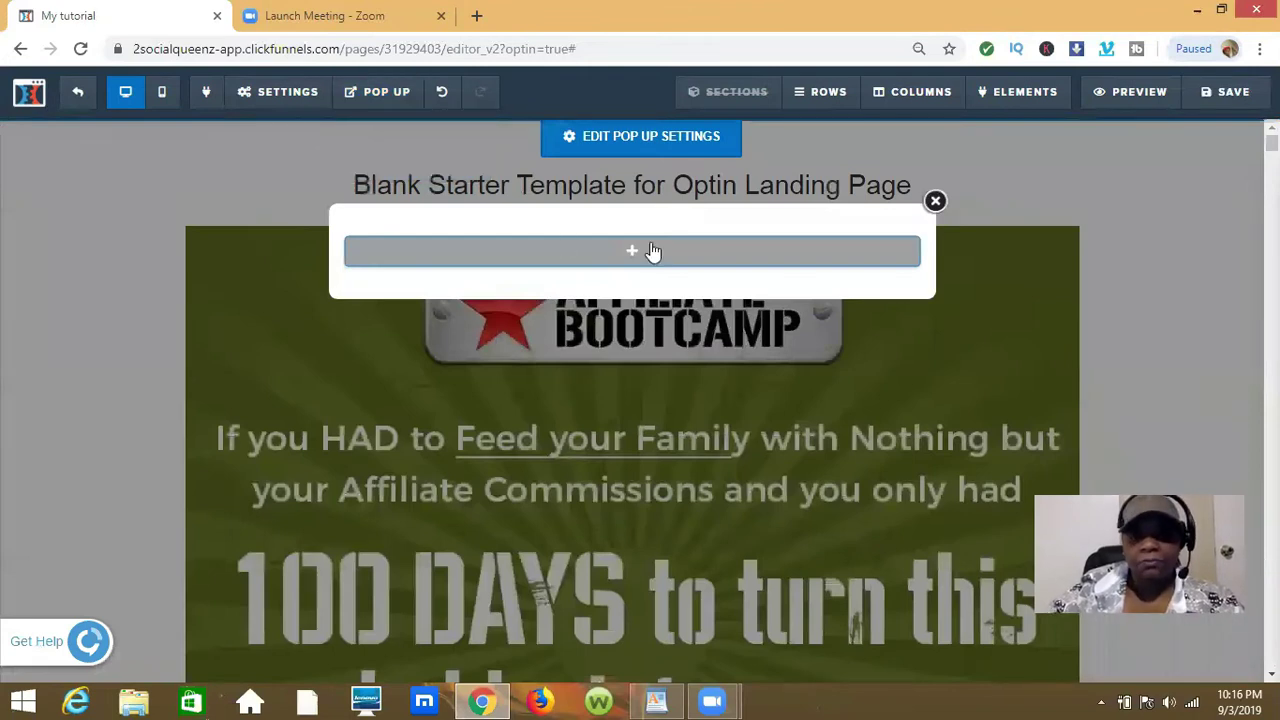
mouse_move(651, 257)
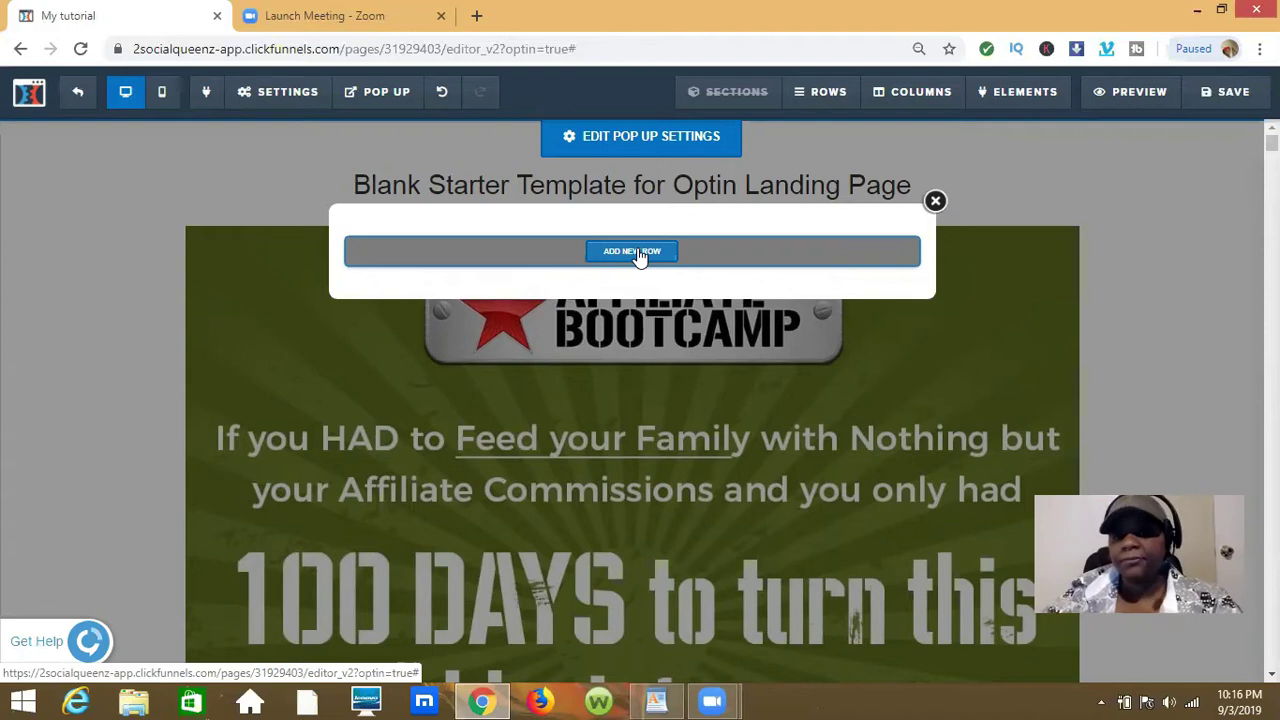
left_click(632, 251)
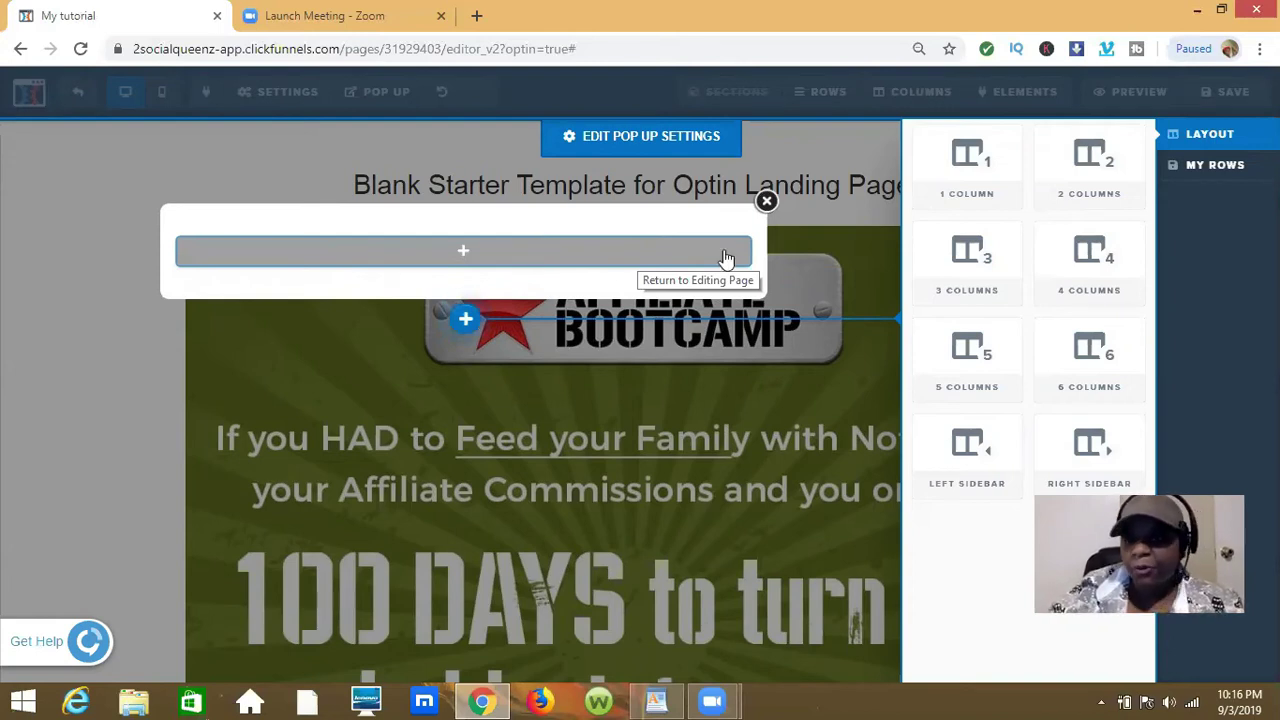
left_click(988, 163)
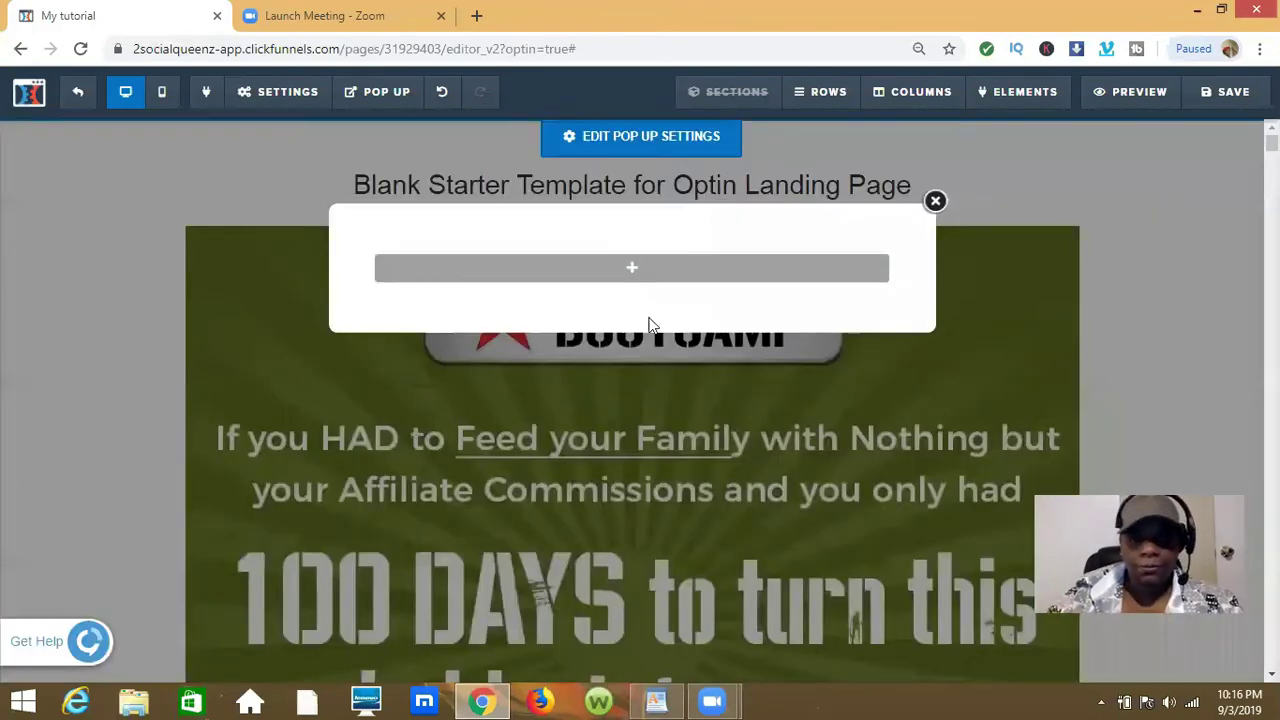
Step: Add an input element to the empty one-column row in the popup
mouse_move(640, 274)
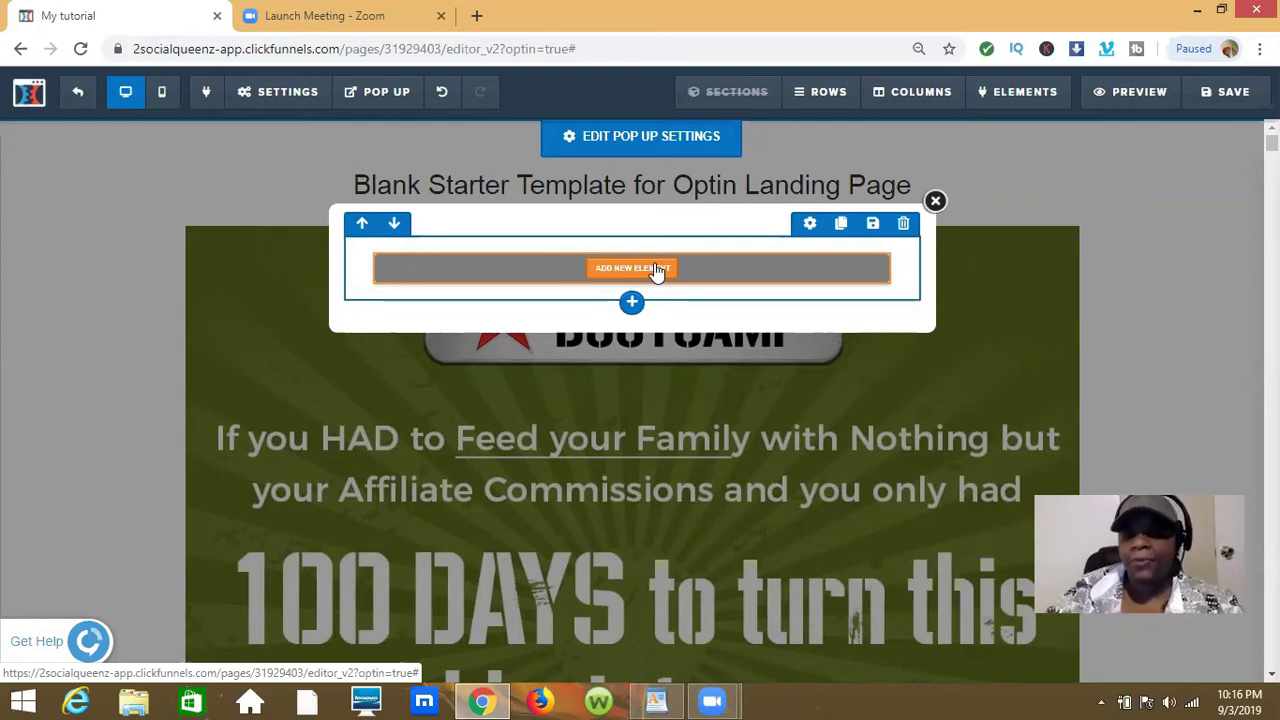
left_click(657, 270)
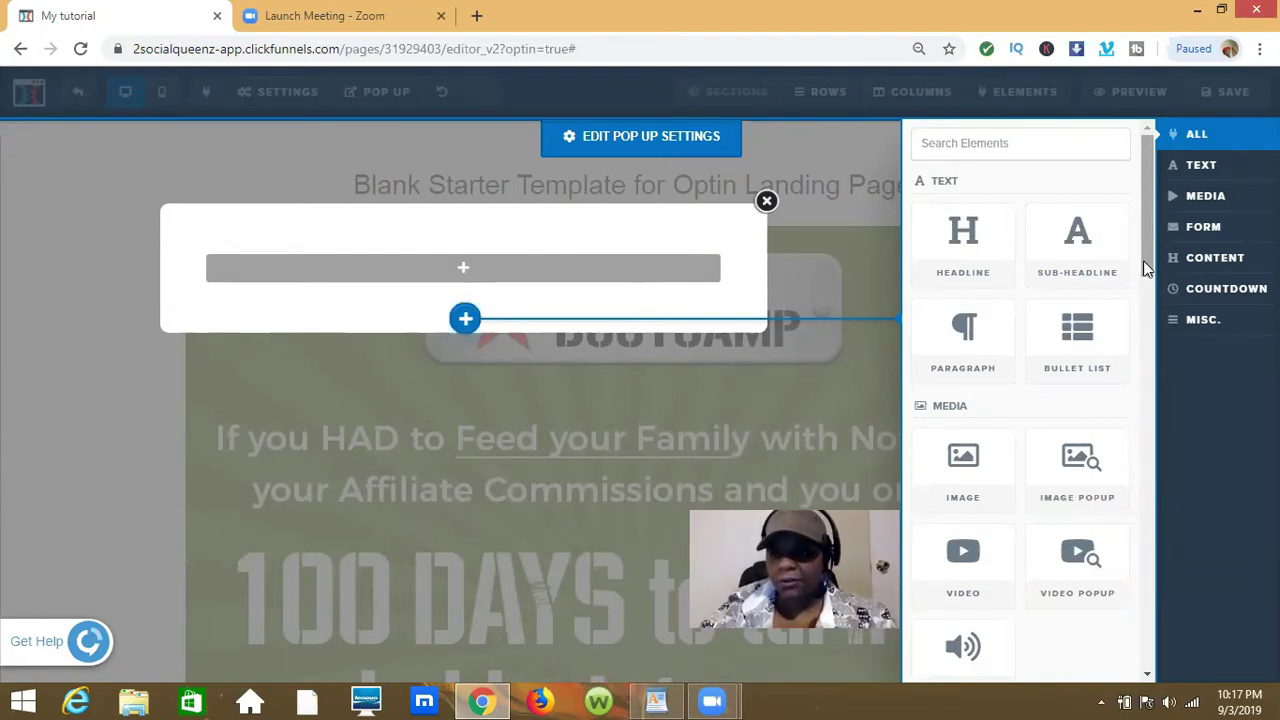
scroll(1145, 333, "down", 1)
scroll(1143, 380, "down", 4)
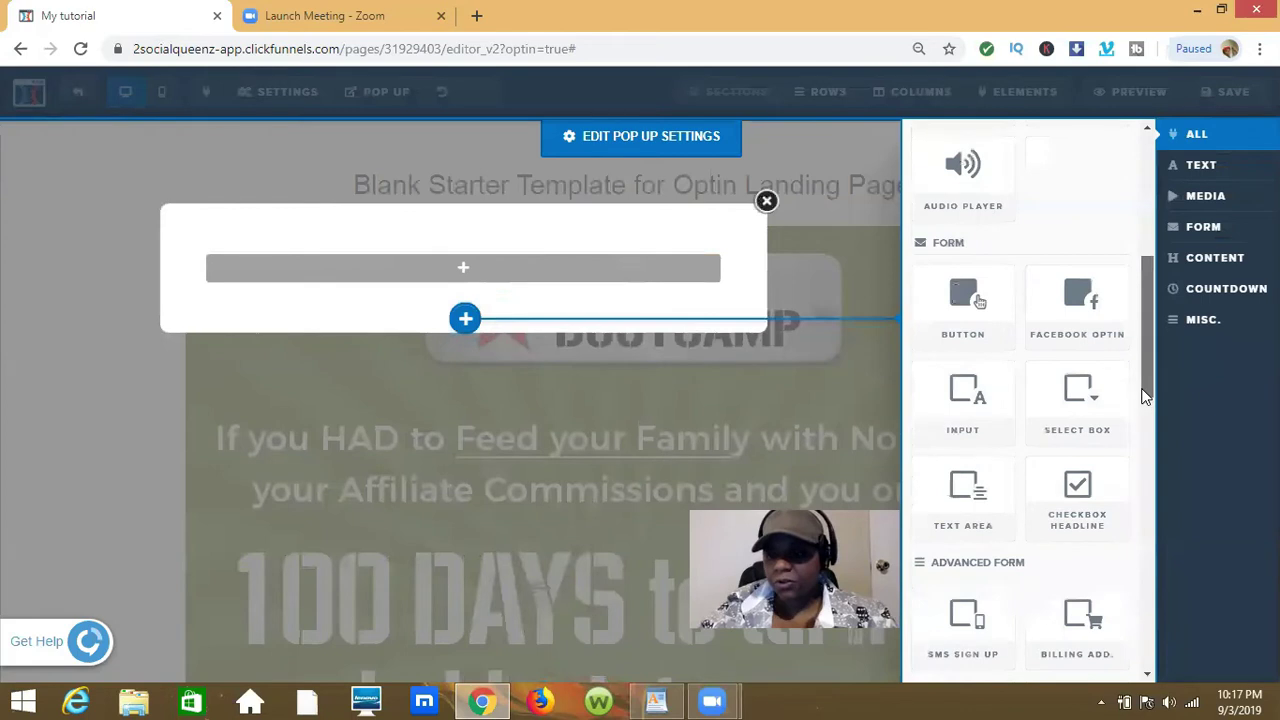
scroll(1143, 416, "down", 2)
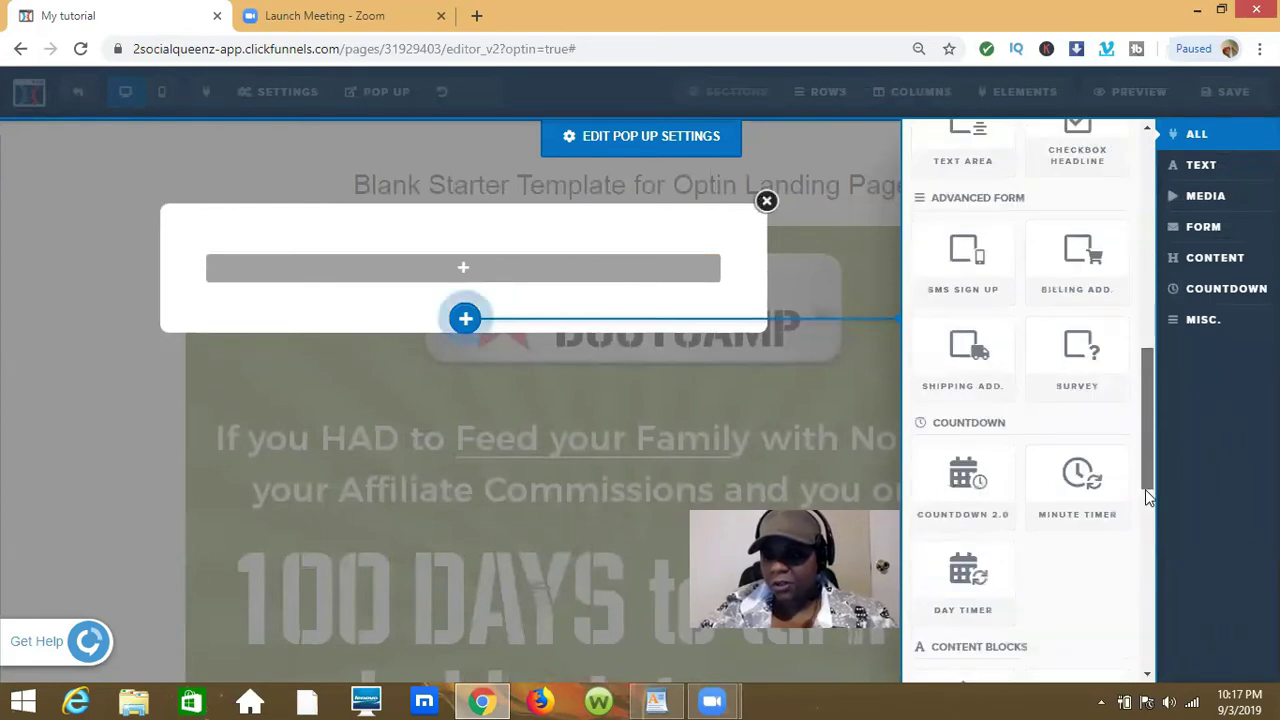
left_click_drag(1145, 489, 1147, 617)
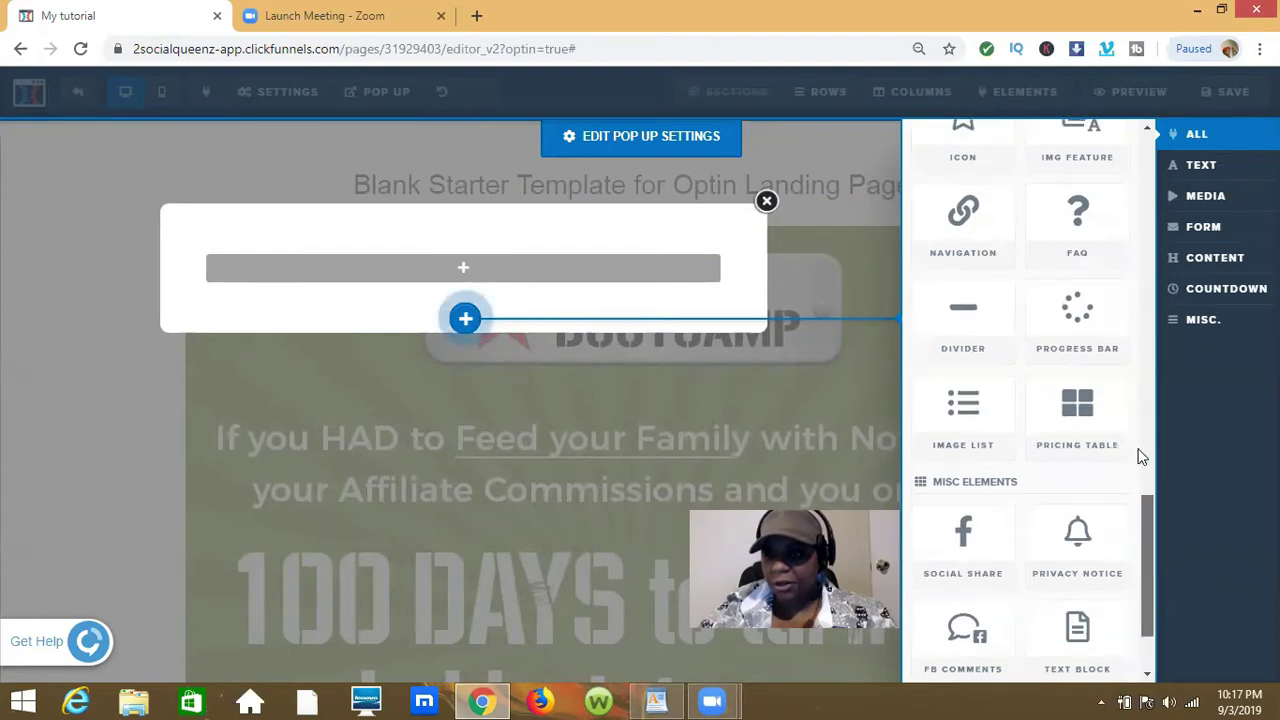
scroll(1134, 422, "up", 3)
scroll(1134, 422, "up", 3)
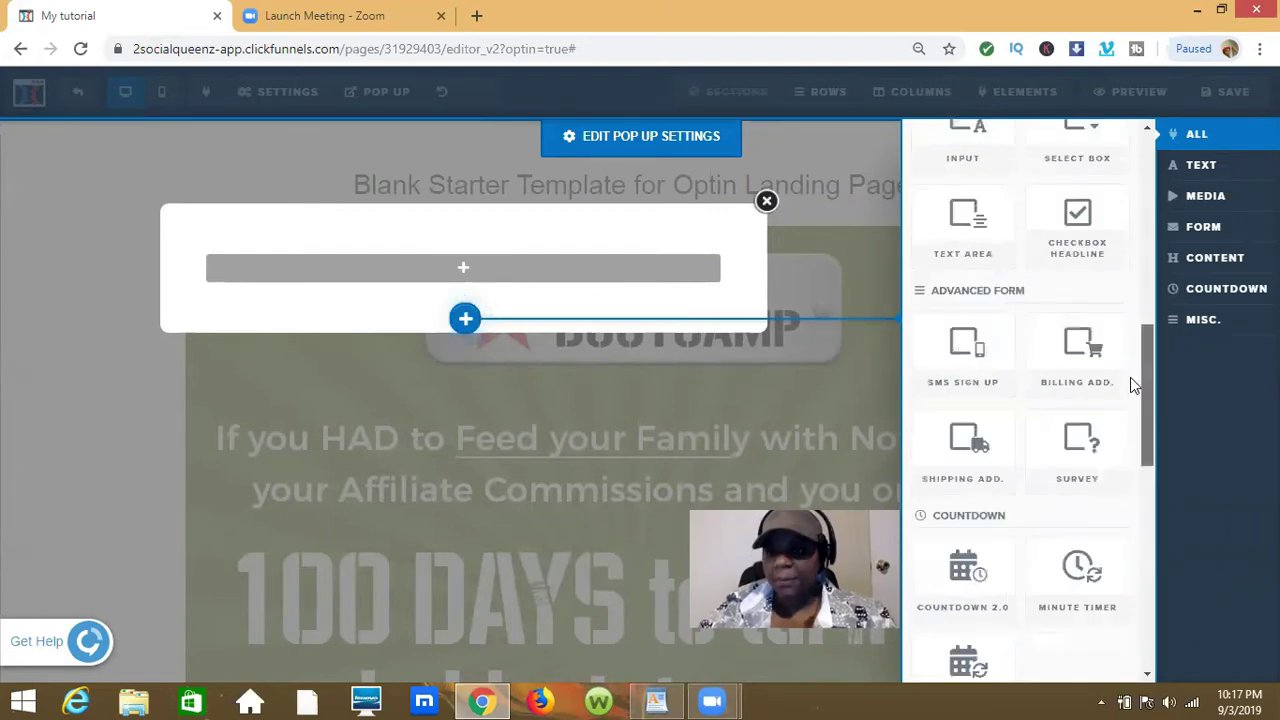
scroll(1130, 377, "up", 2)
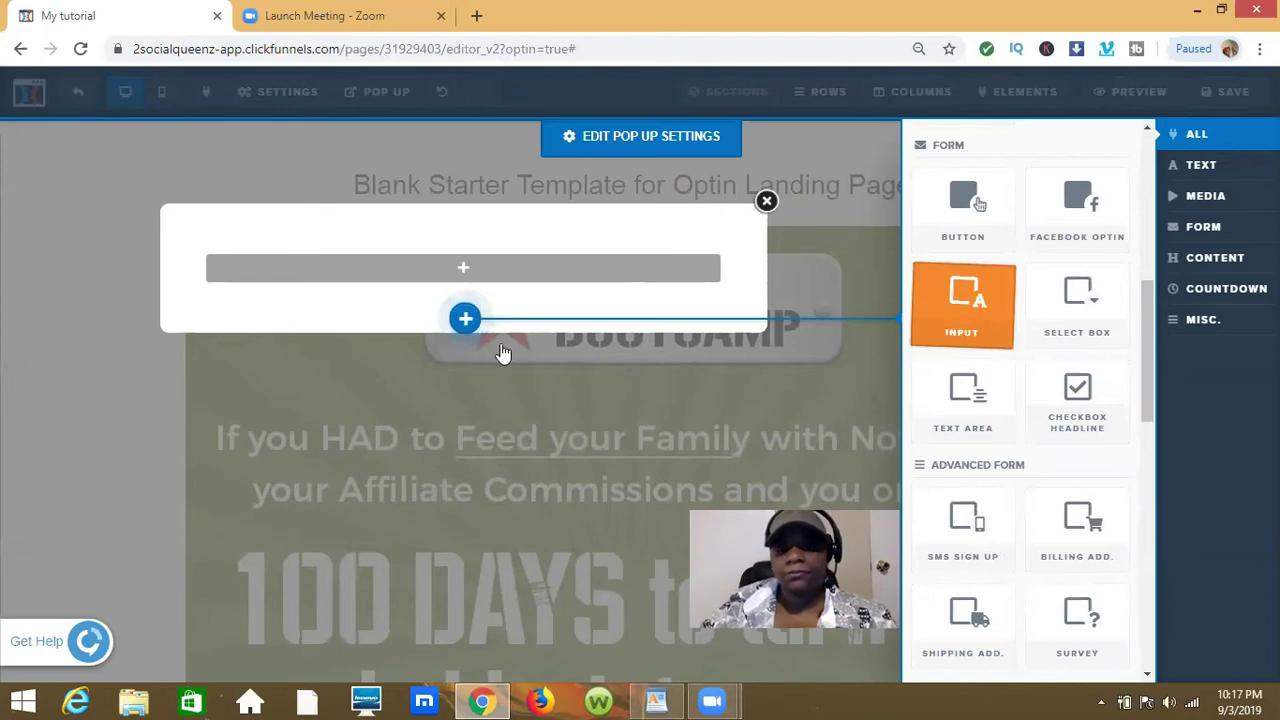
left_click_drag(503, 353, 500, 358)
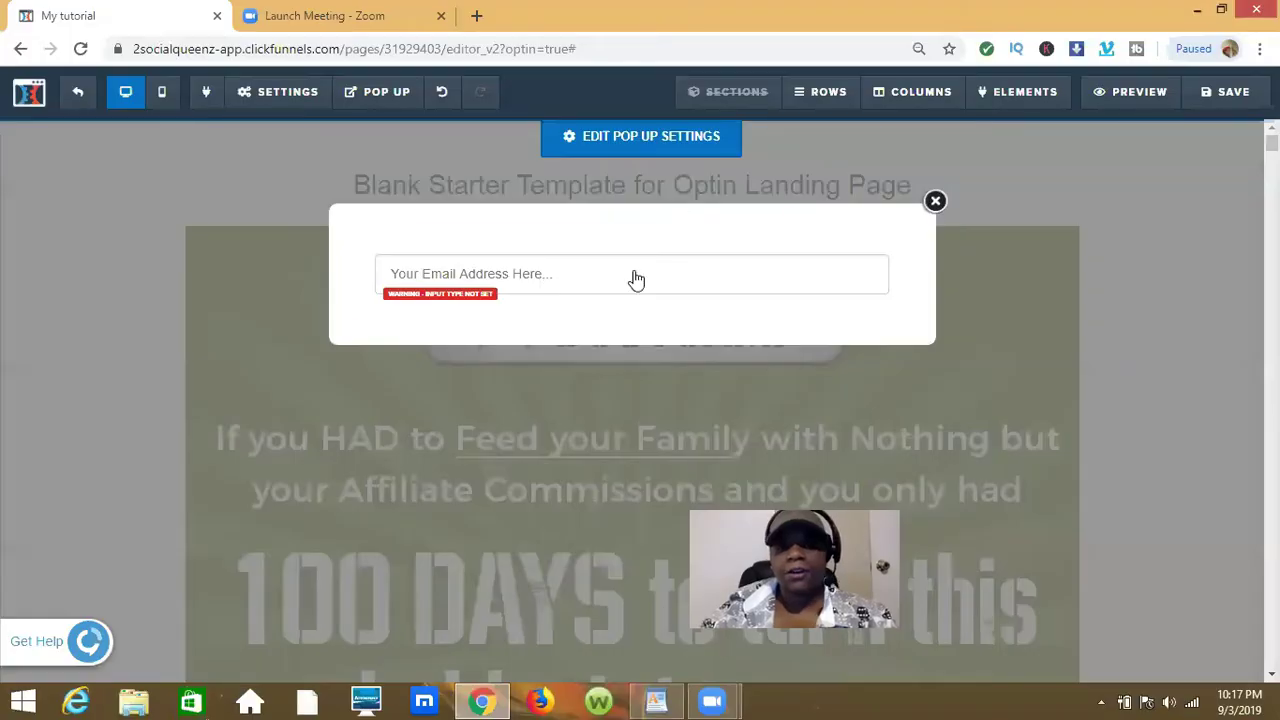
Step: Duplicate the popup's input field and set the upper field's input type to First Name
mouse_move(636, 279)
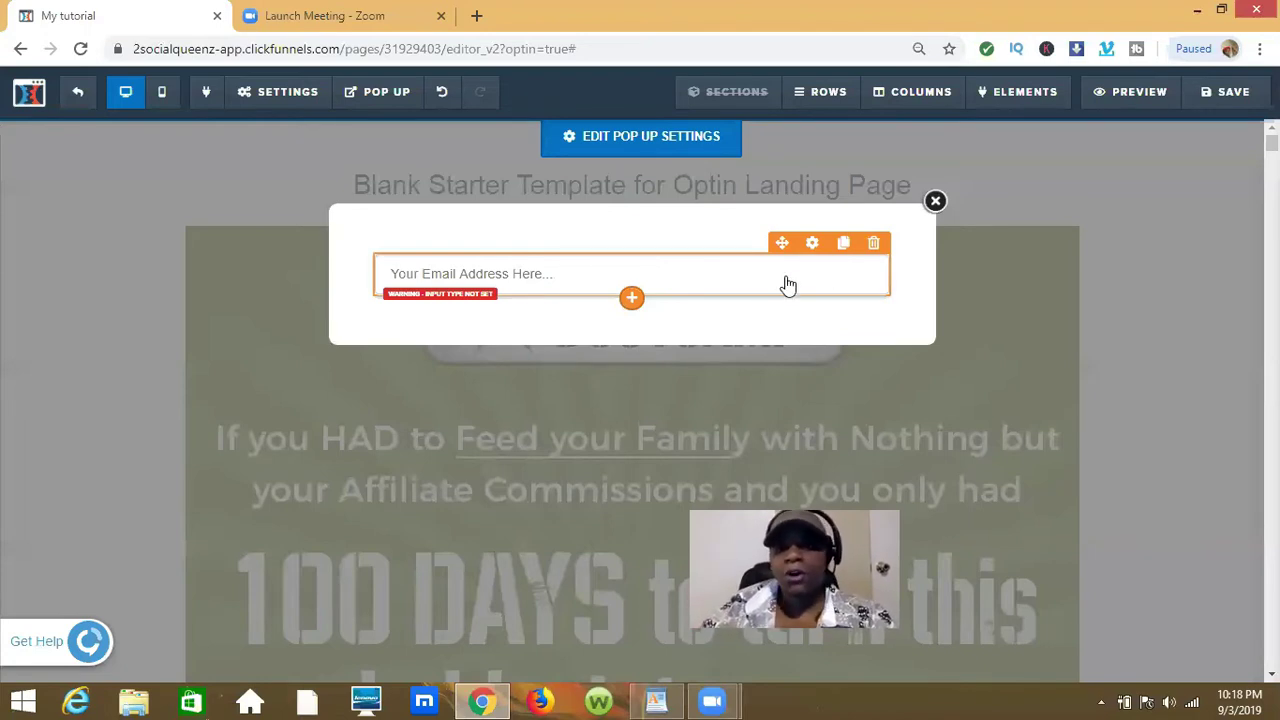
left_click(844, 245)
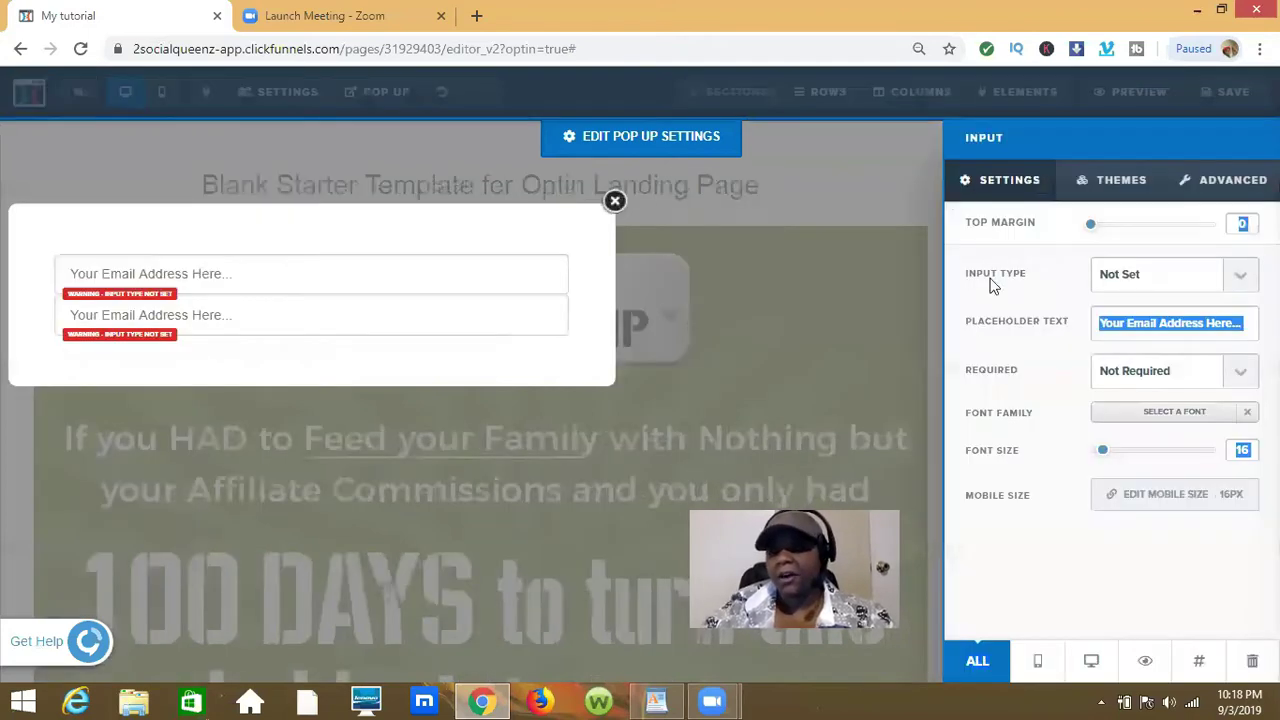
left_click(1243, 283)
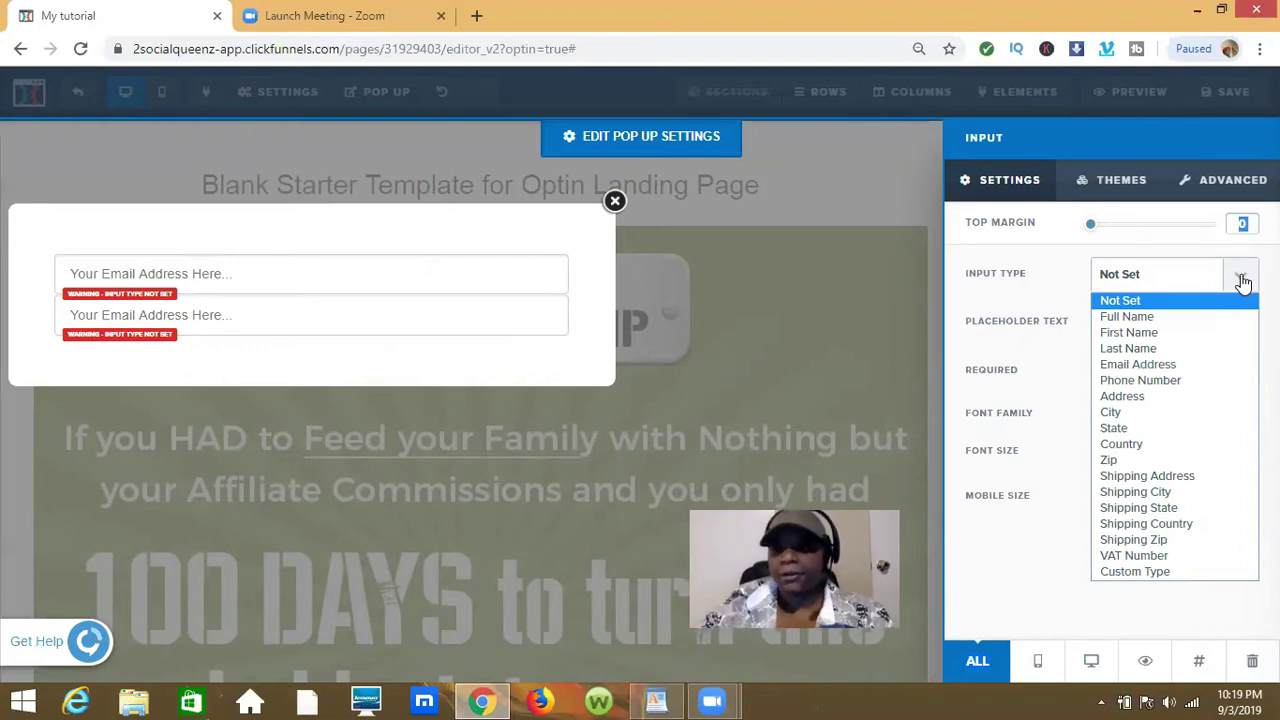
left_click(1205, 336)
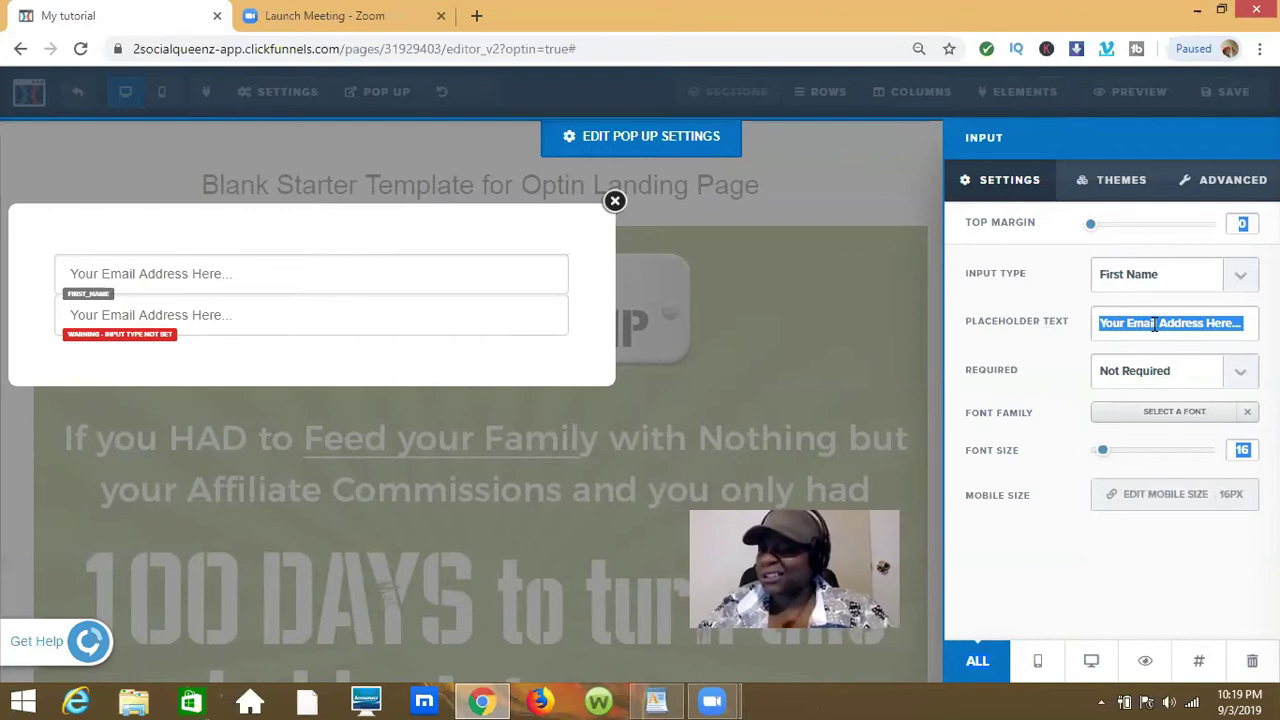
Step: Set the upper field's placeholder text to "First name here" and make the field required
left_click(1206, 323)
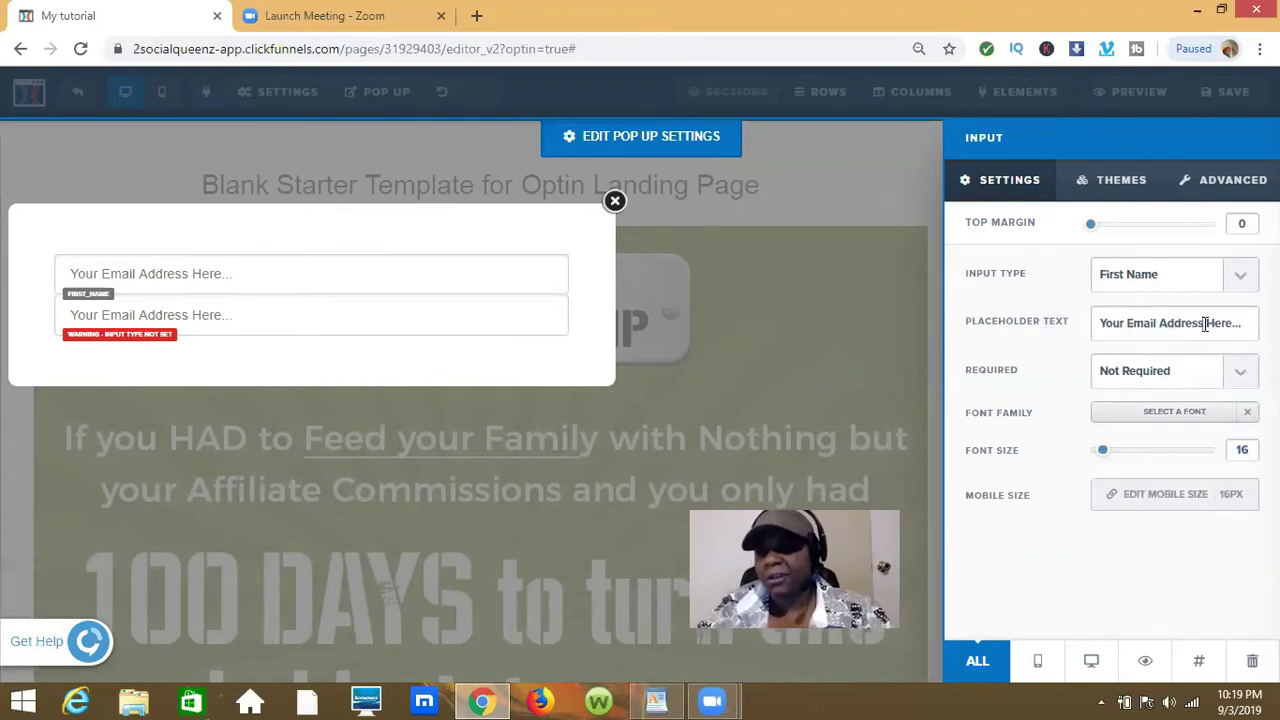
triple_click(1206, 323)
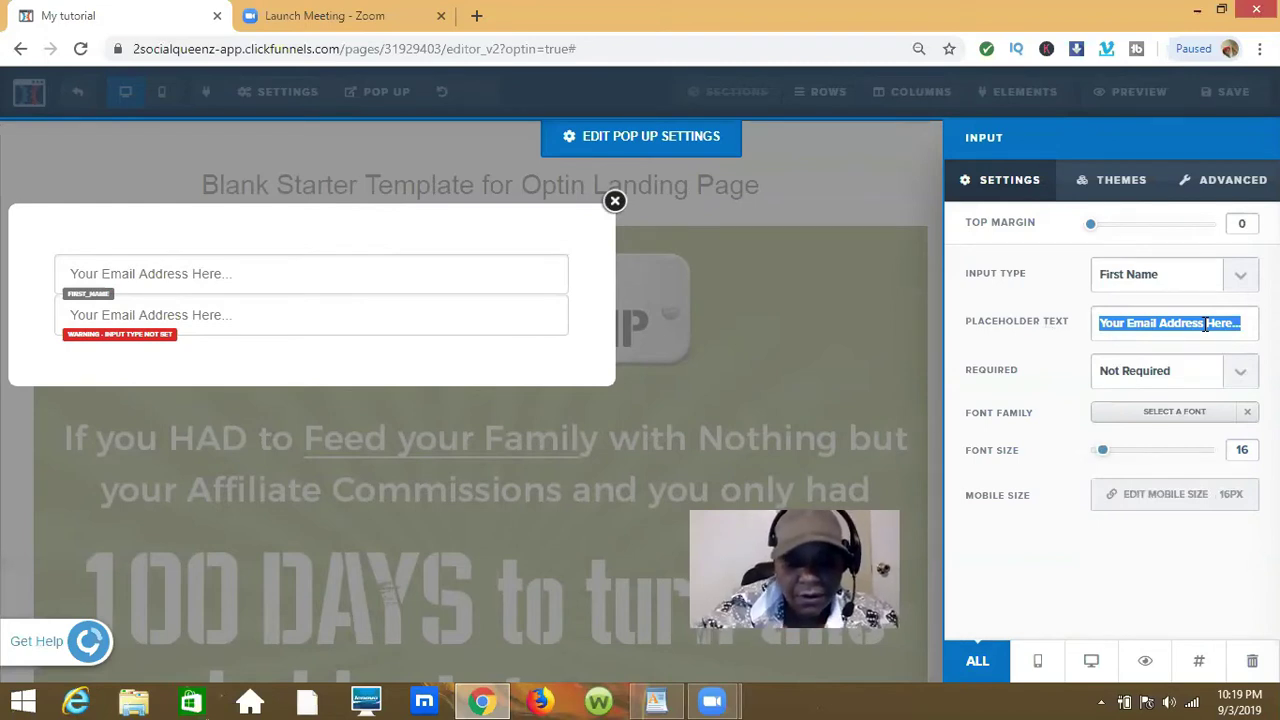
type("Fir")
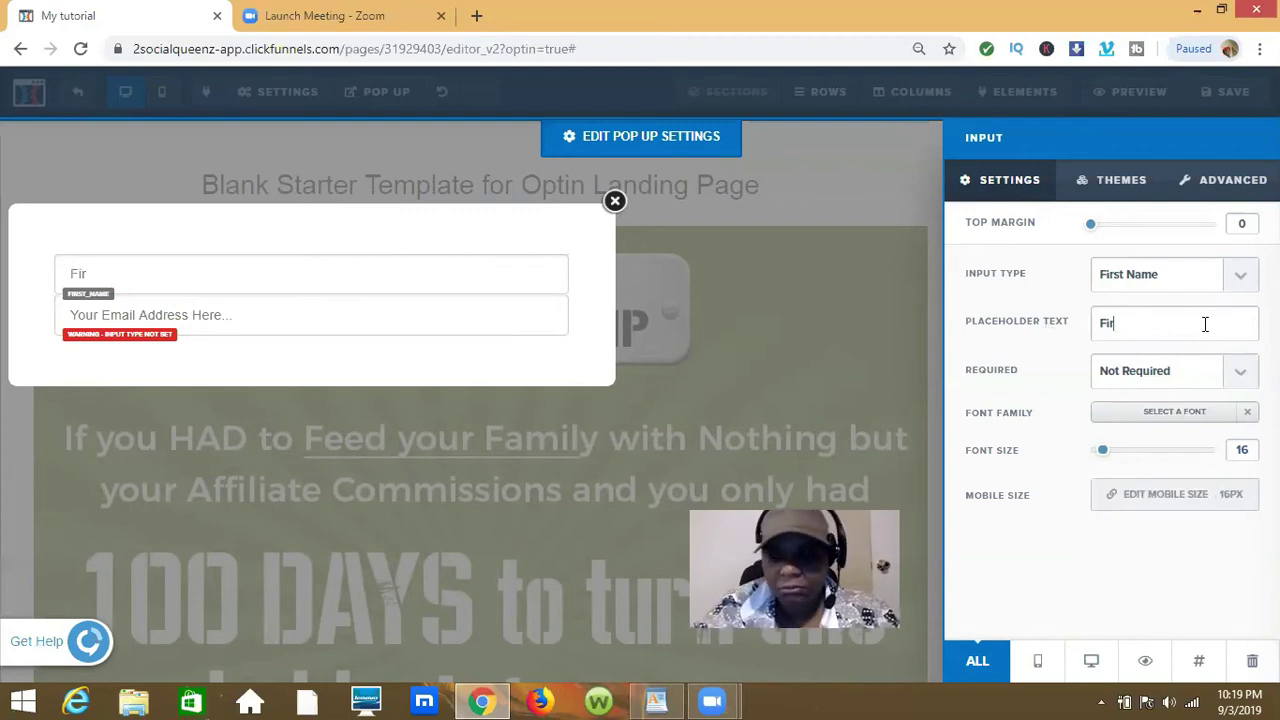
type("st name hwere")
key("BackSpace")
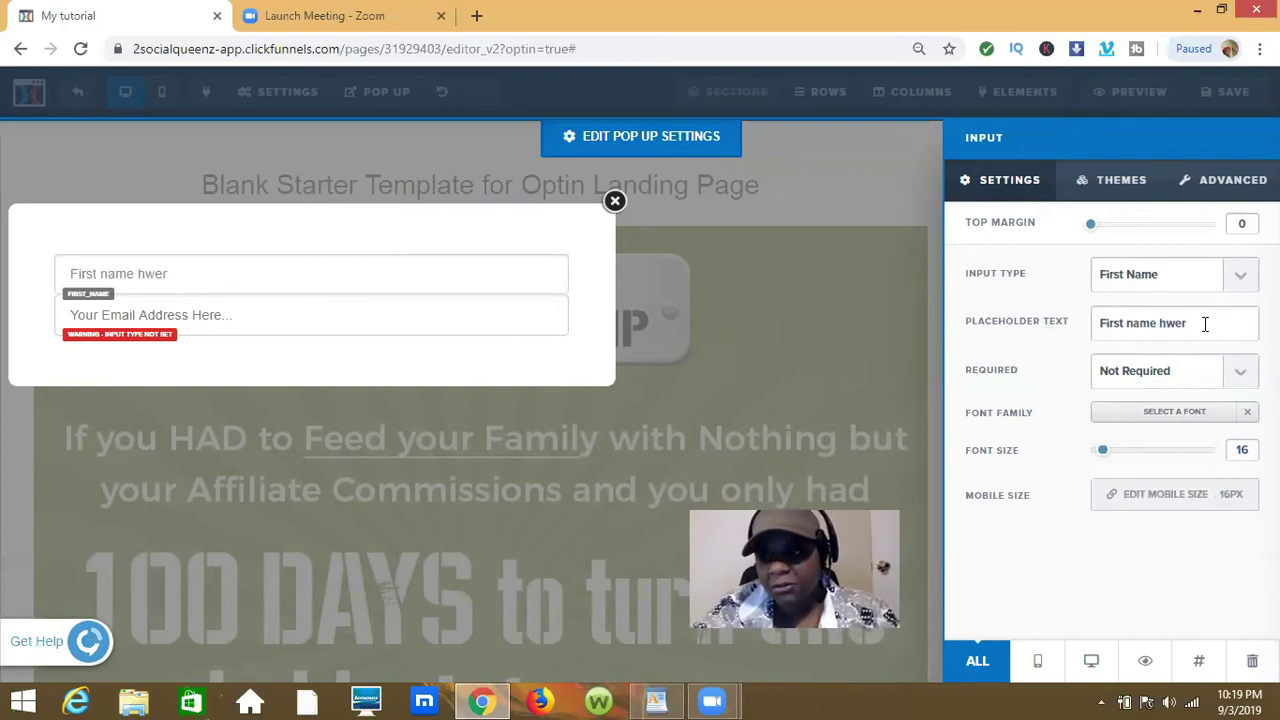
key("BackSpace")
key("BackSpace")
key("BackSpace")
type("ere")
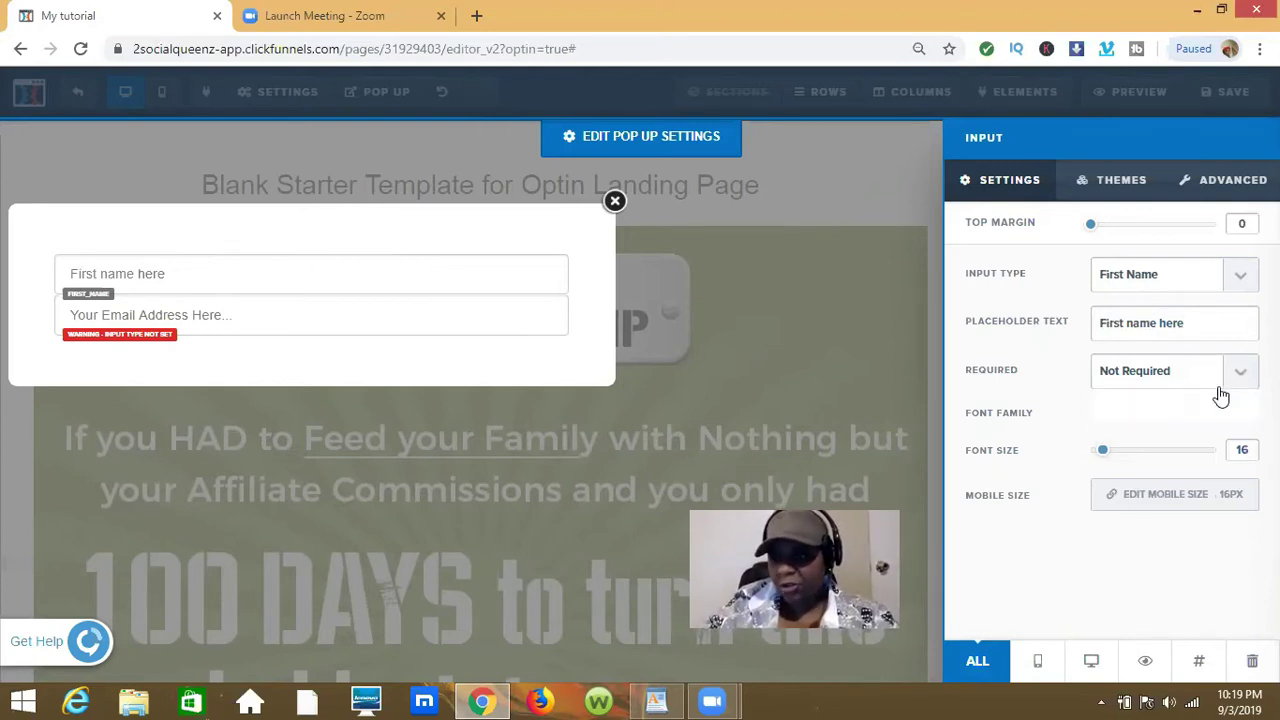
left_click(1224, 384)
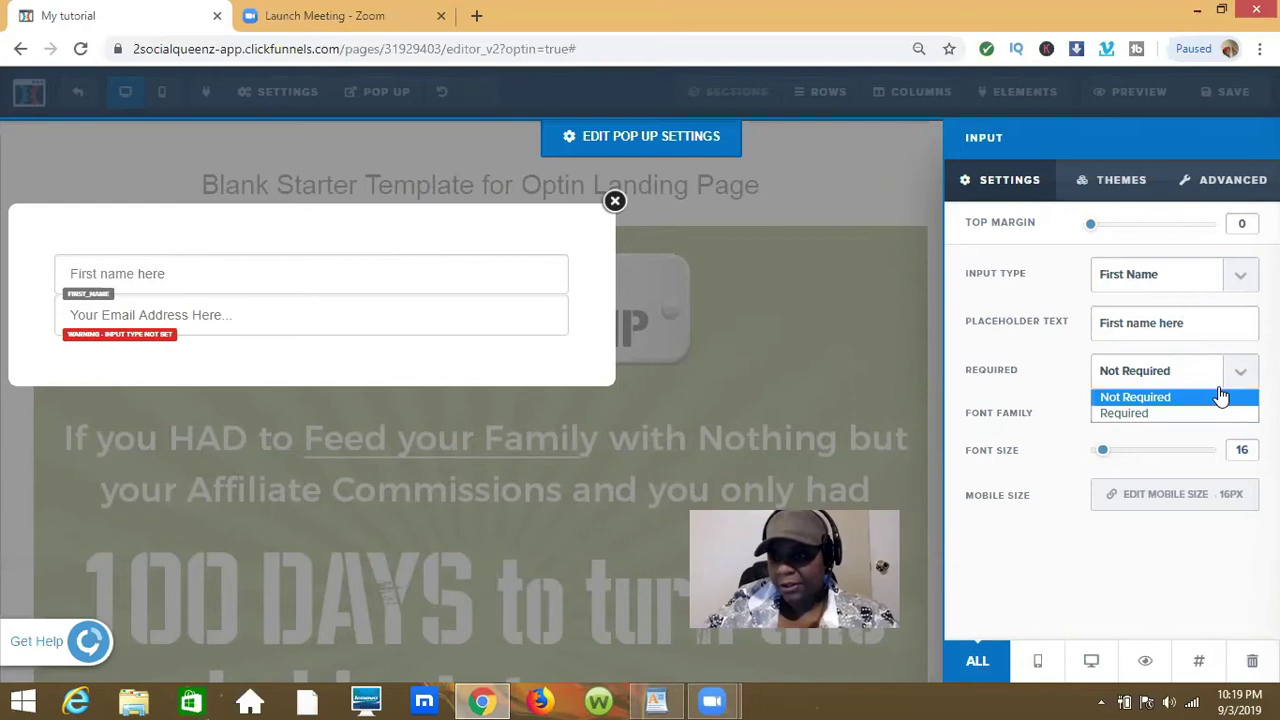
left_click(1172, 415)
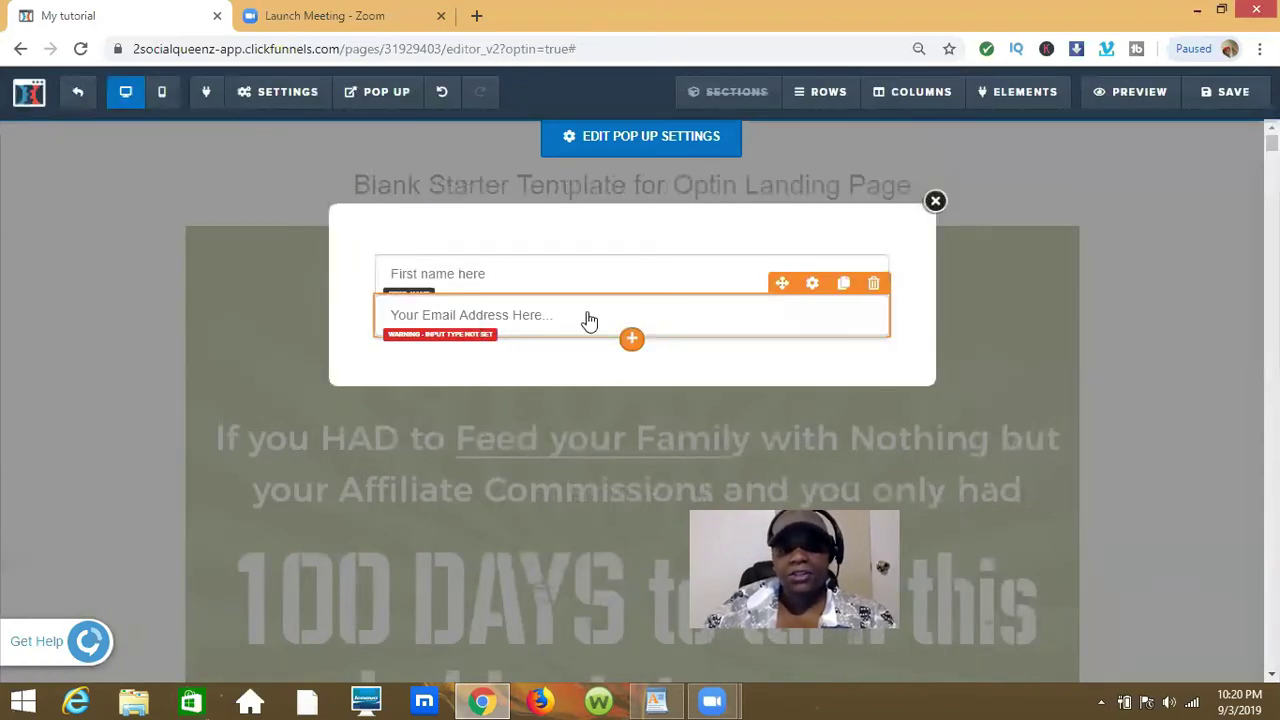
Step: Set the lower field's input type to Email Address and save the page
left_click(815, 287)
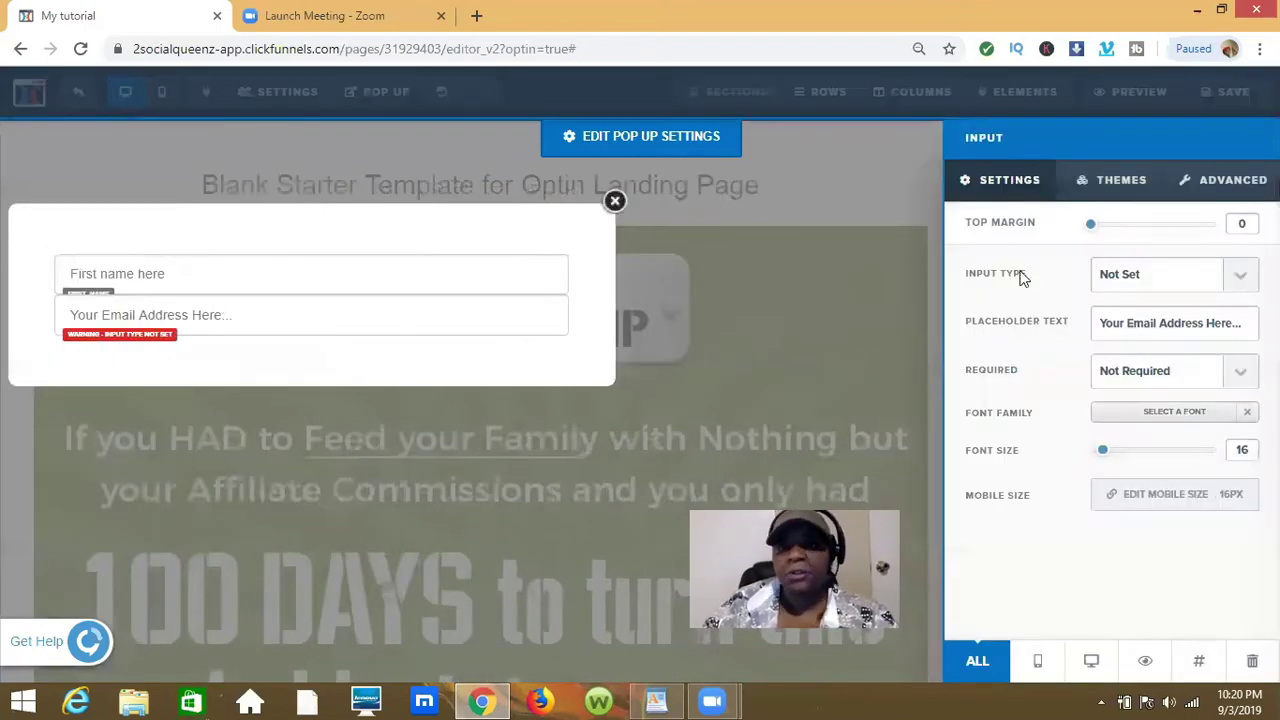
left_click(1242, 278)
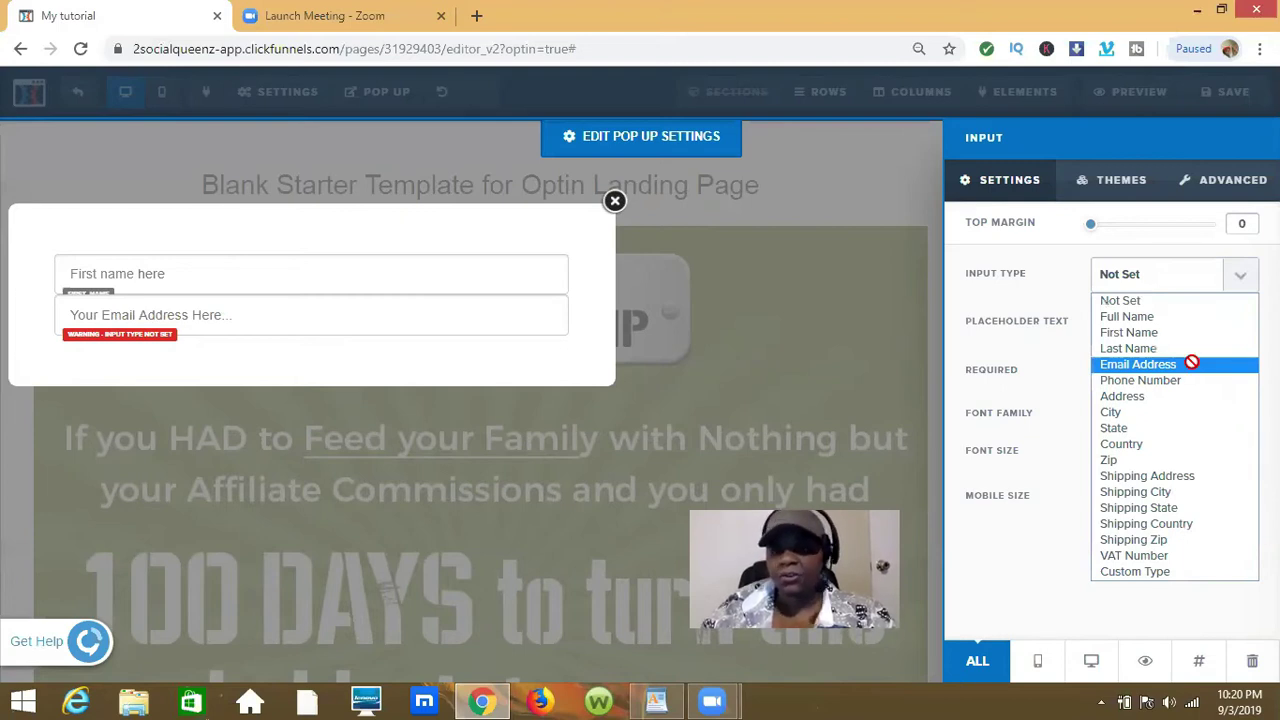
left_click(1138, 364)
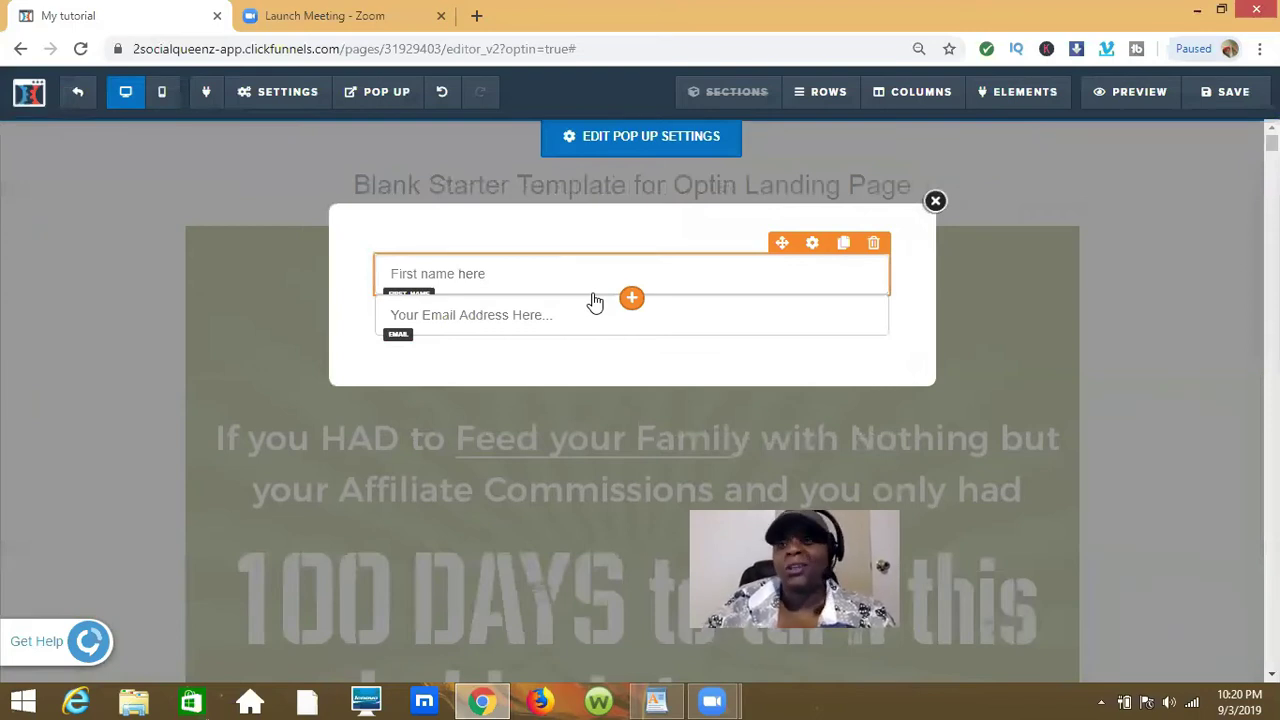
left_click(1228, 96)
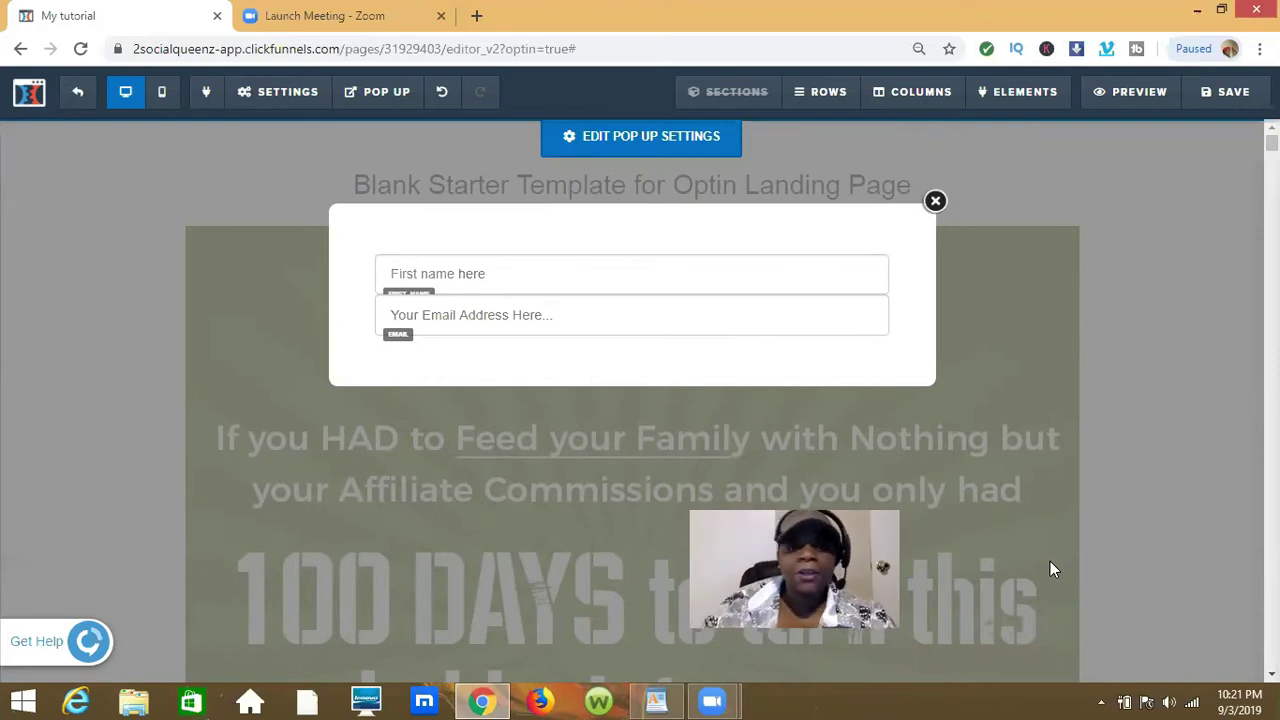
Step: Add a button element below the email address field in the popup
mouse_move(758, 324)
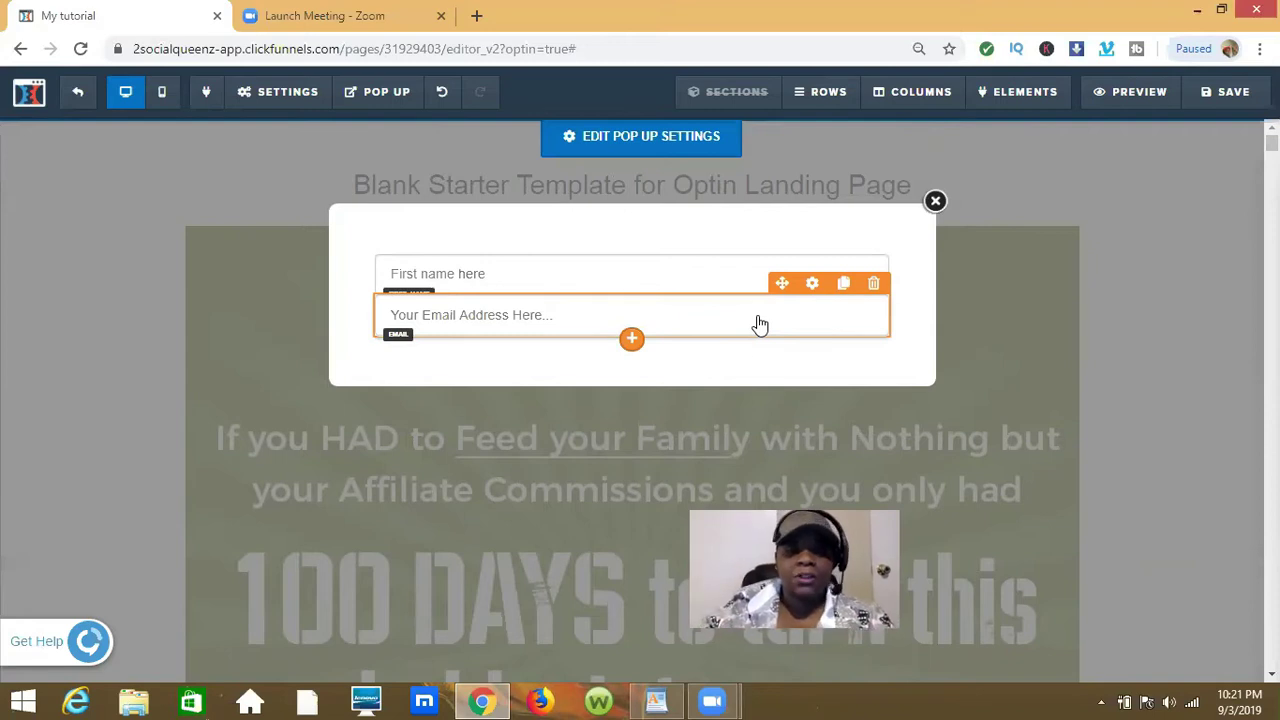
left_click(631, 341)
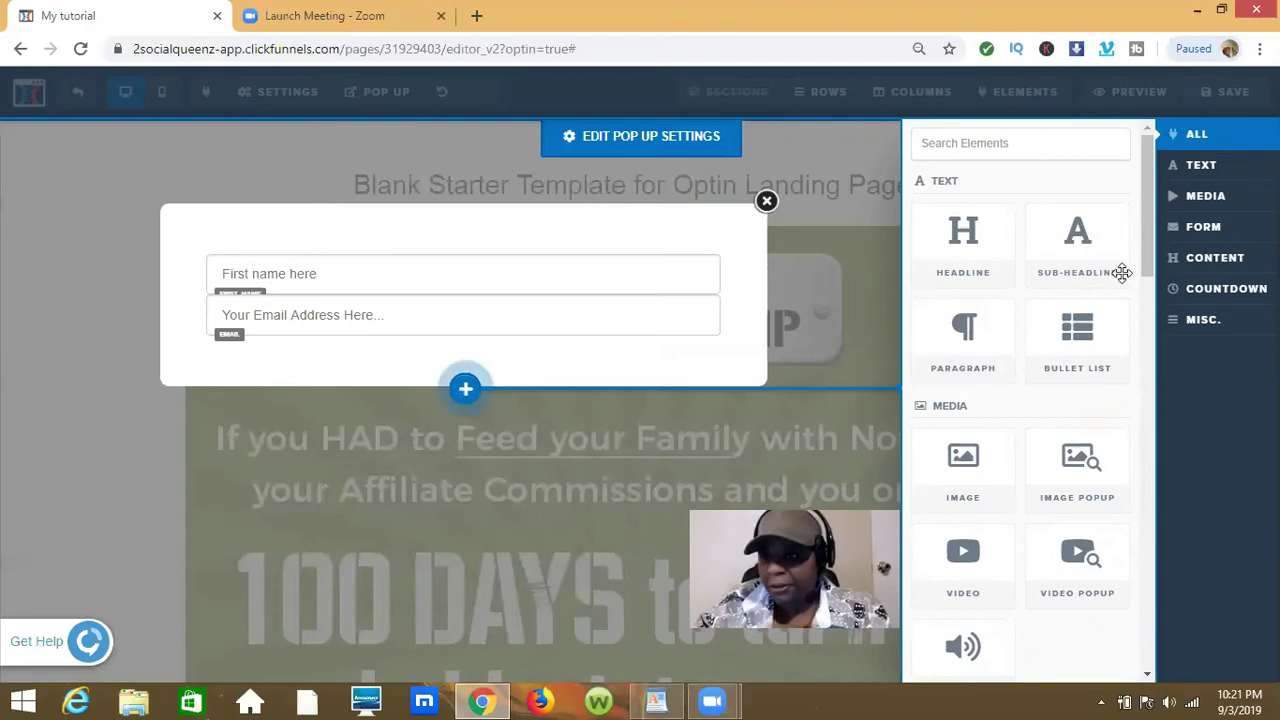
left_click(1149, 317)
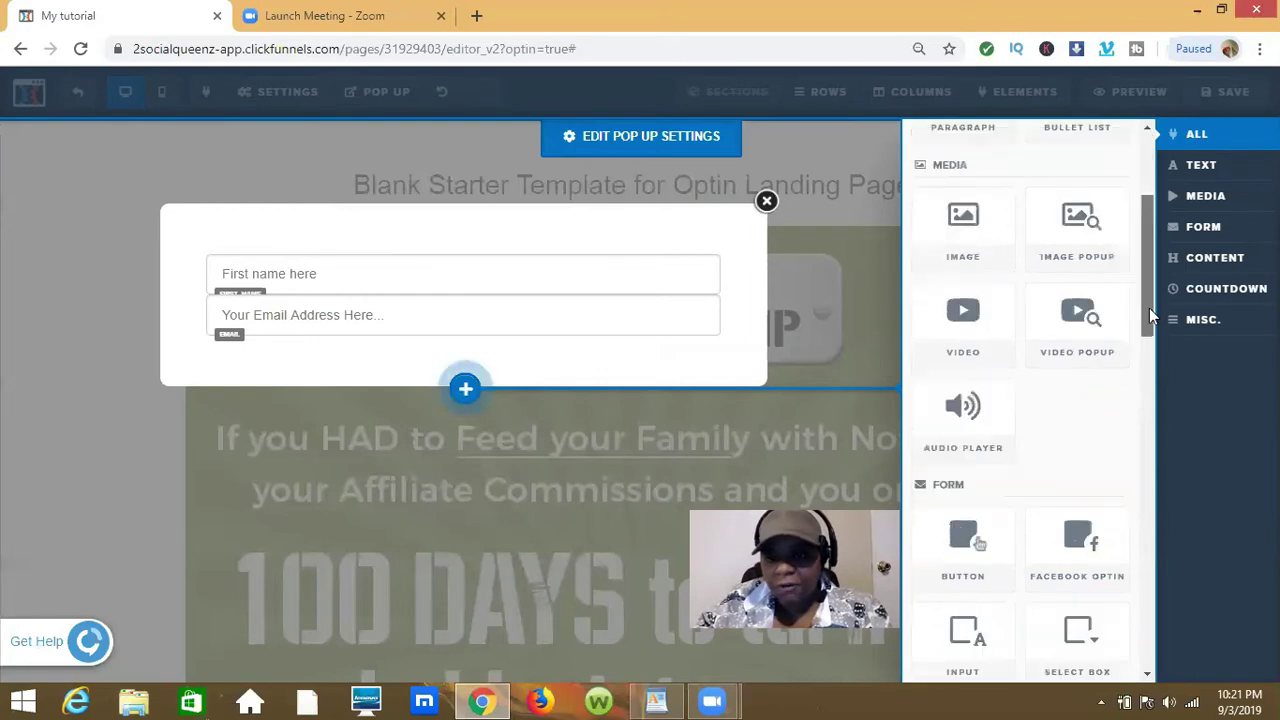
left_click(1147, 353)
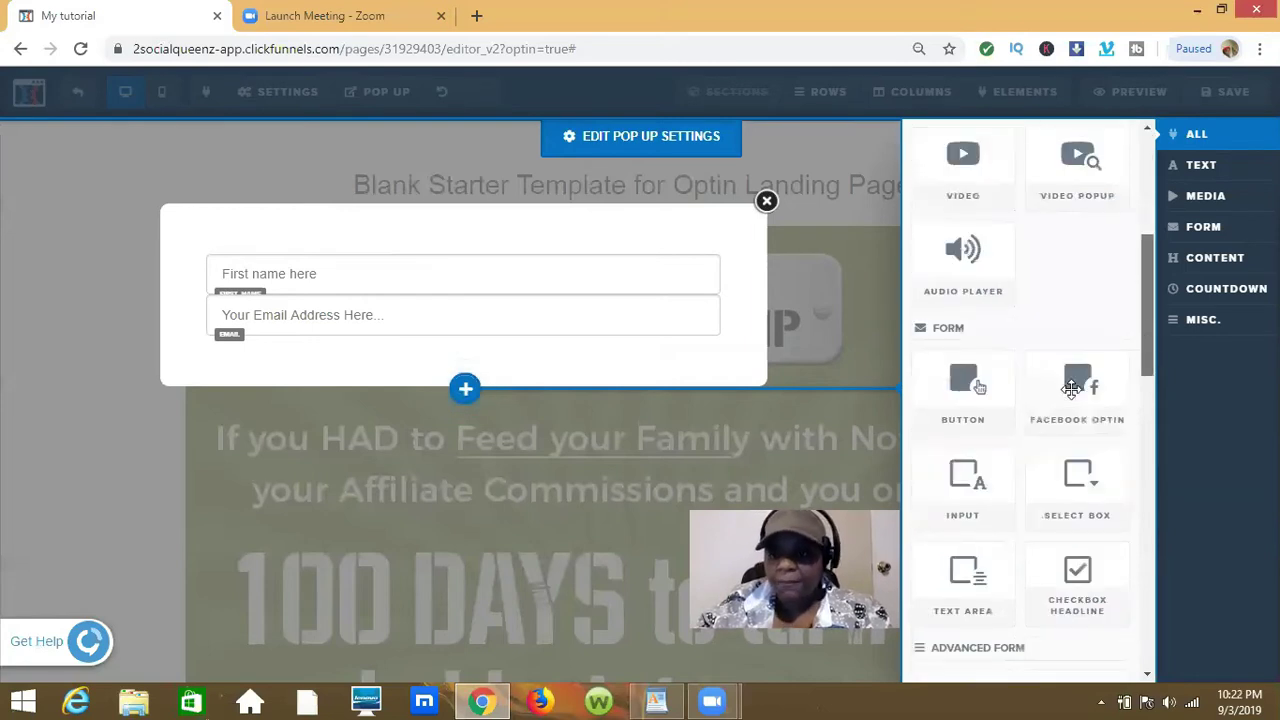
scroll(1077, 570, "down", 1)
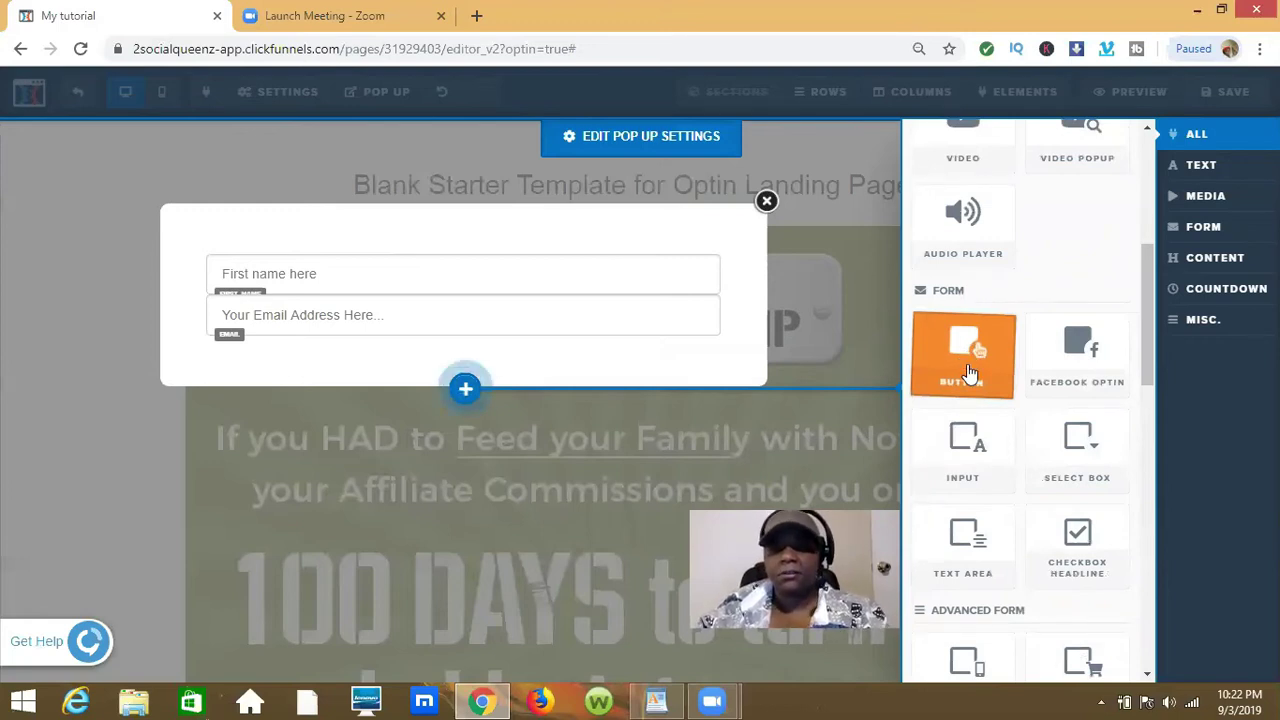
left_click(958, 351)
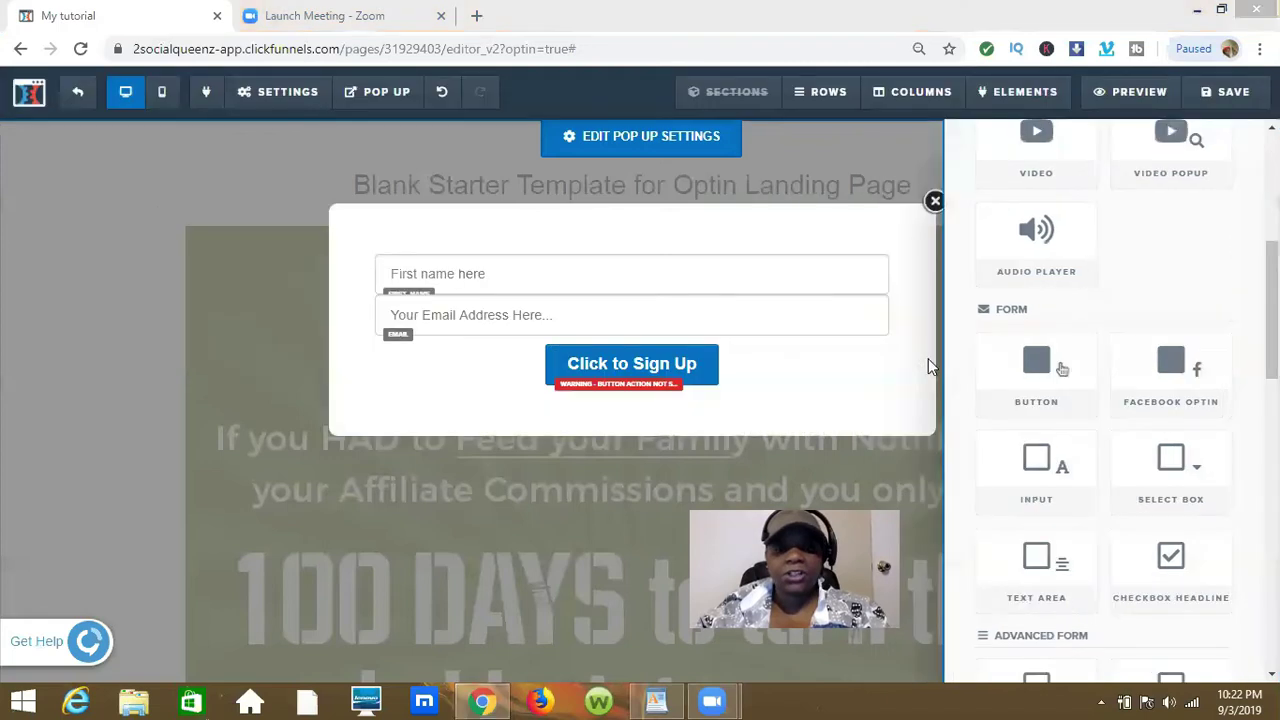
key("super+c")
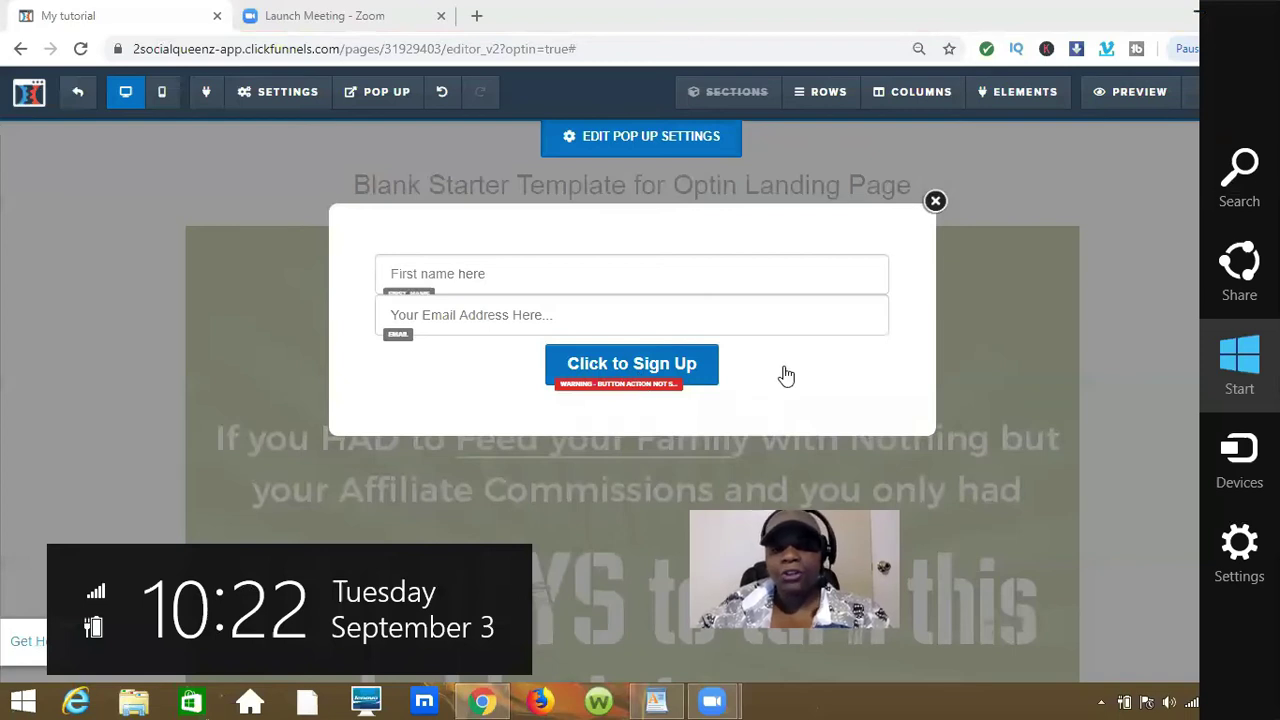
key("Escape")
key("super+c")
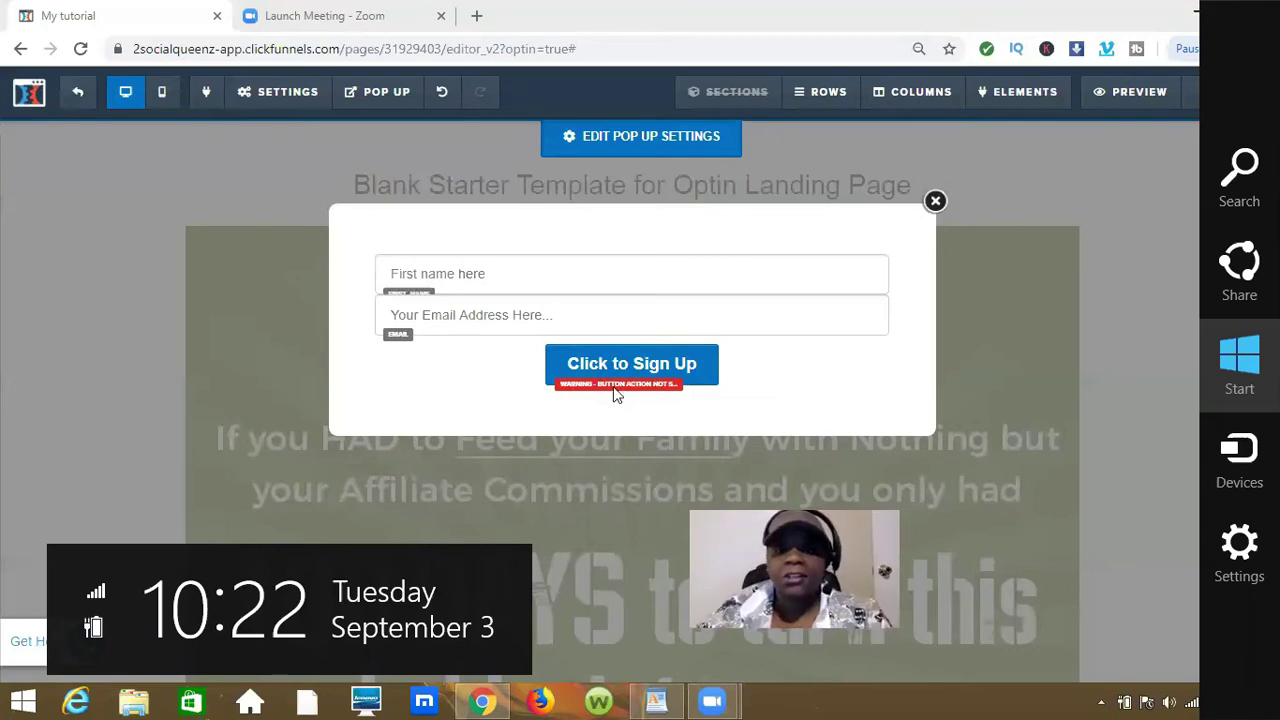
left_click(681, 380)
Step: Set the action of the popup's Click to Sign Up button to Submit Order / Submit Form
mouse_move(795, 358)
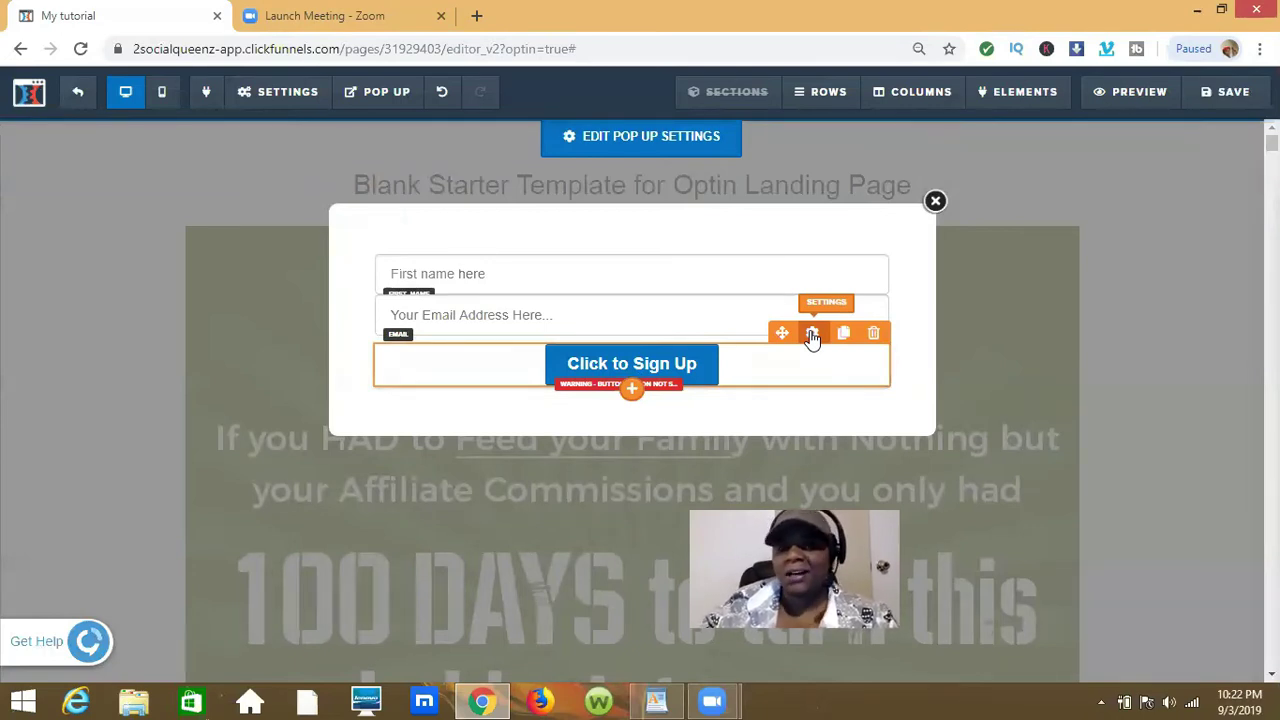
left_click(817, 362)
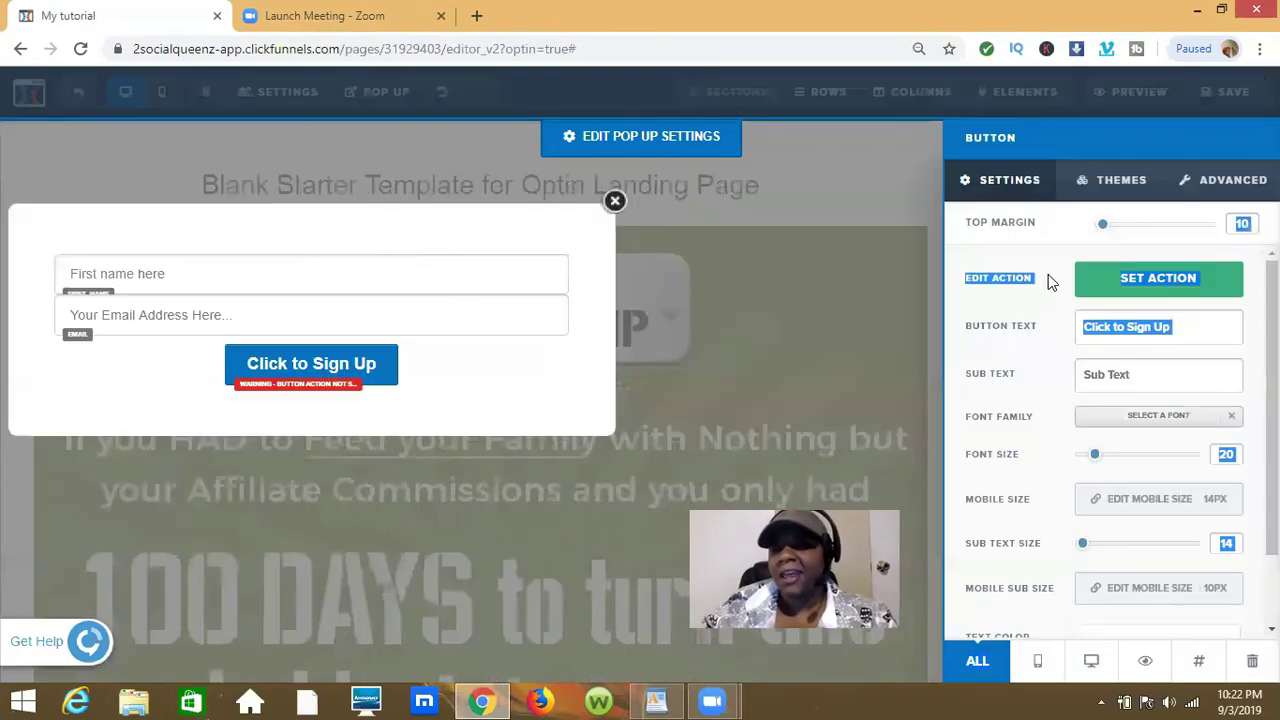
left_click(1131, 286)
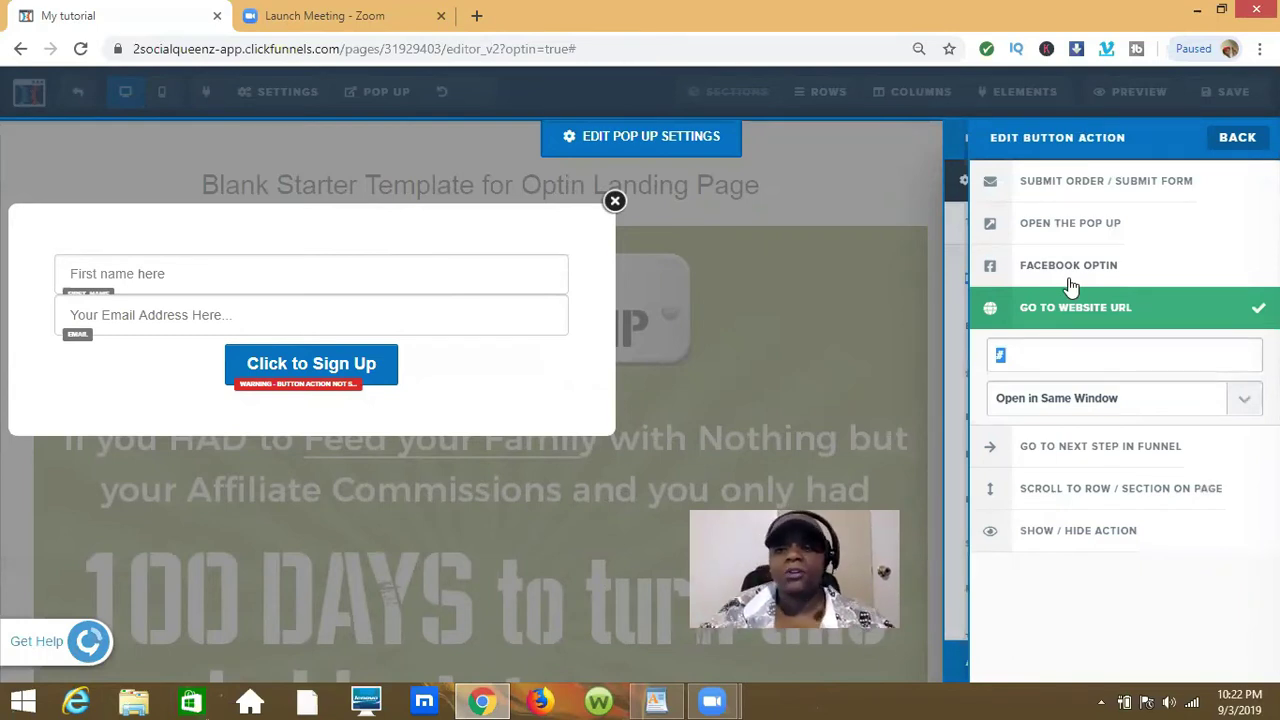
left_click(1088, 188)
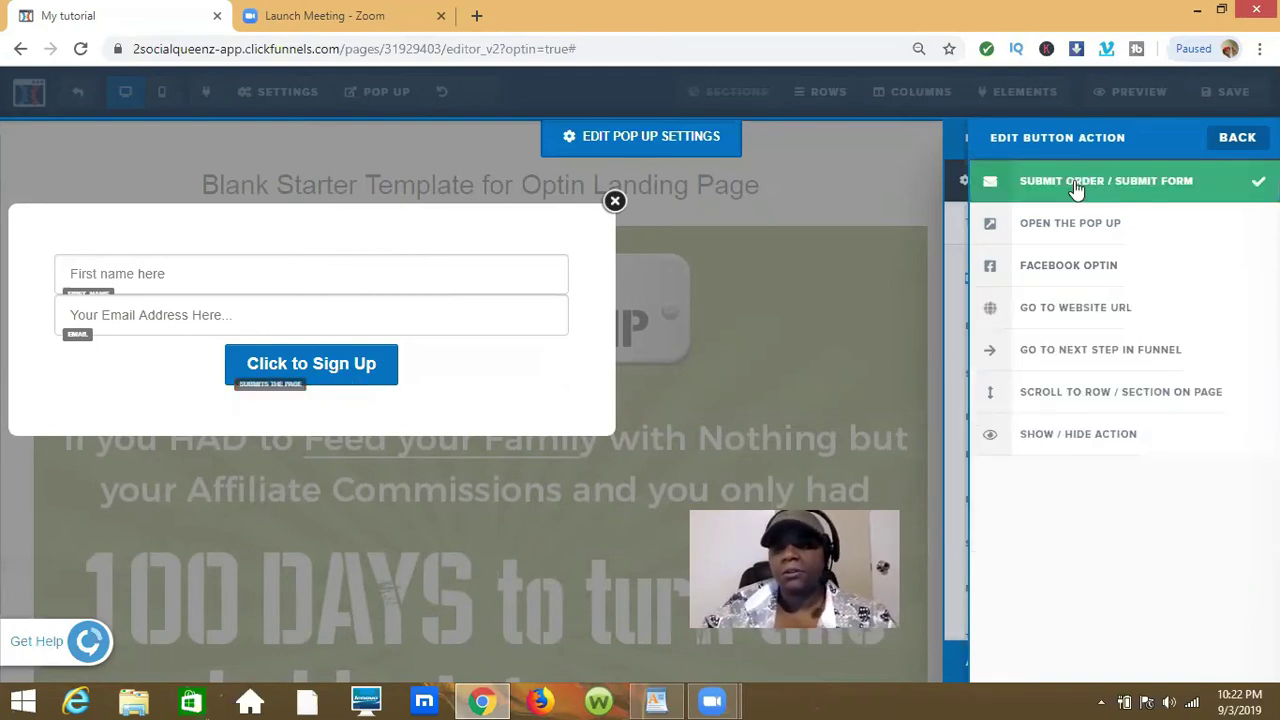
Step: Close the popup button's settings and save the page
left_click(912, 357)
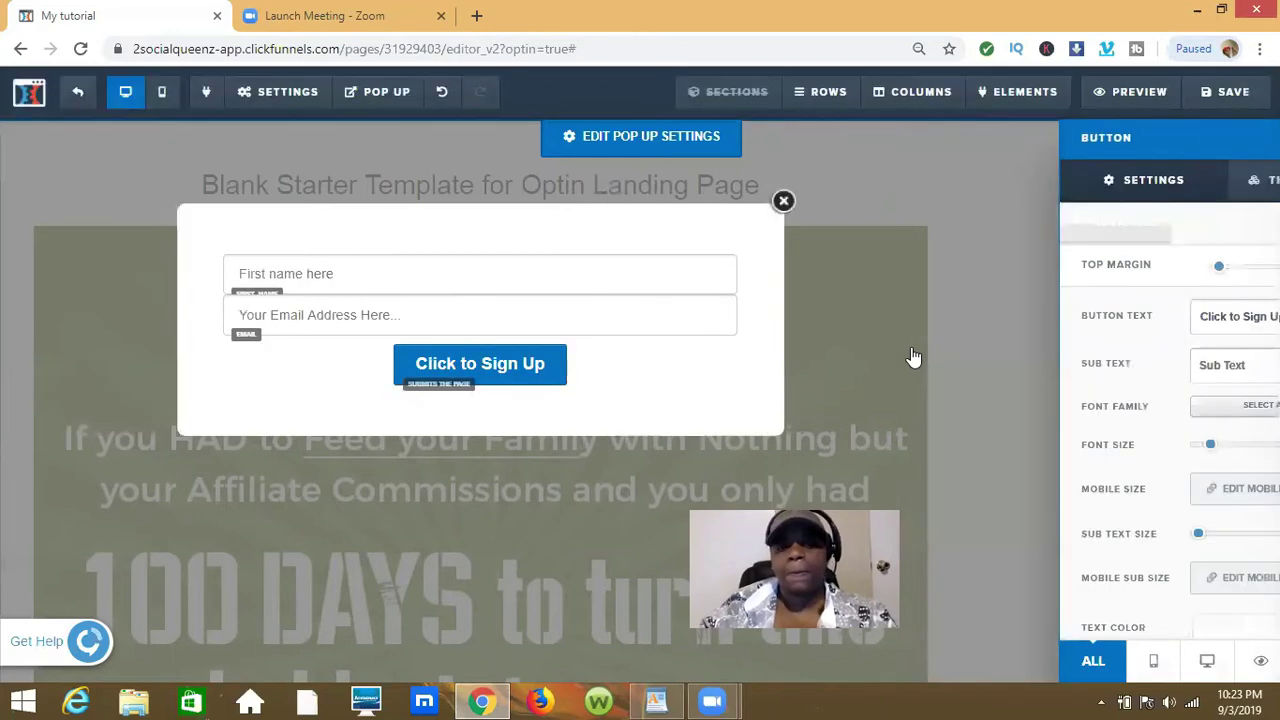
left_click(1217, 107)
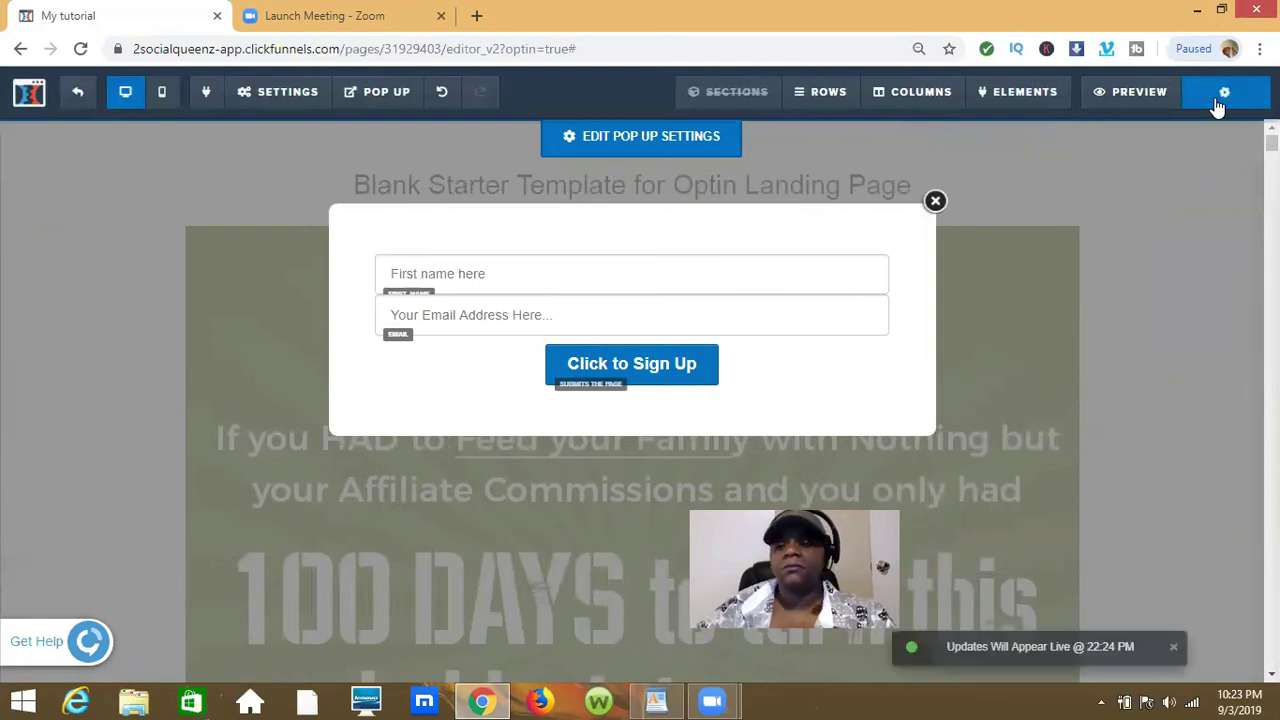
Step: Raise the popup email field's top margin to about 20 and save the page
mouse_move(669, 426)
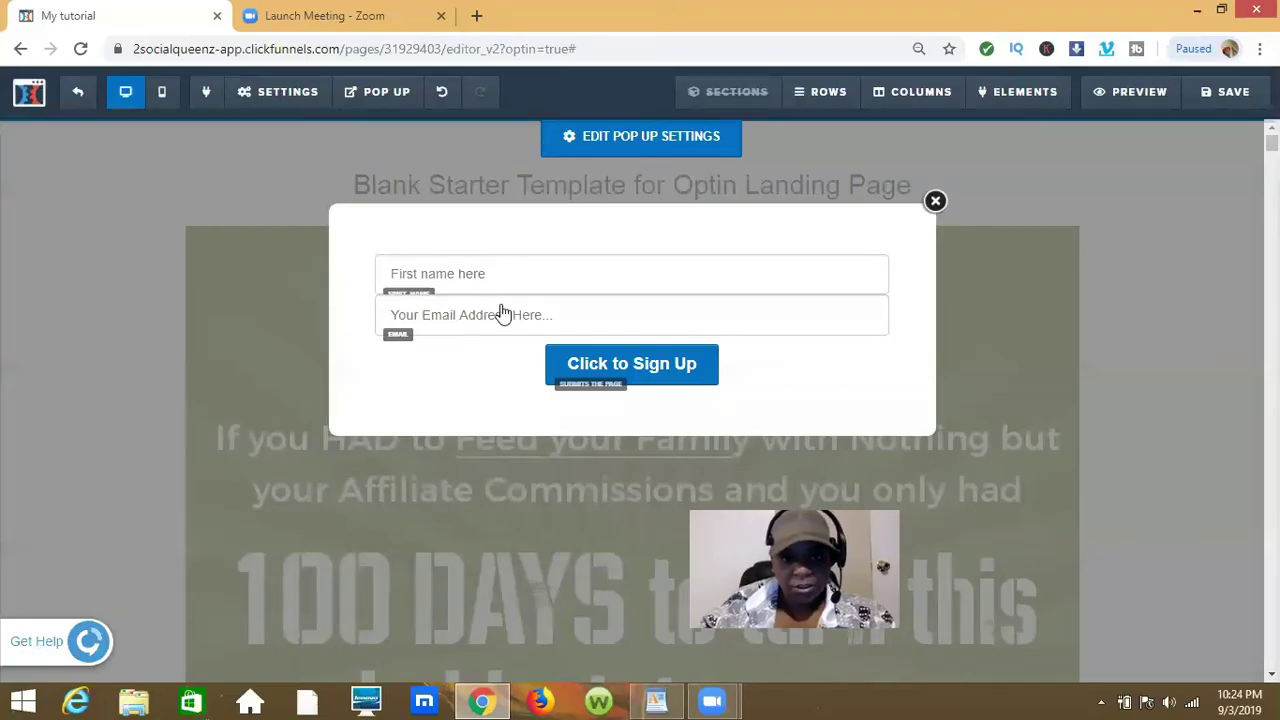
left_click(500, 309)
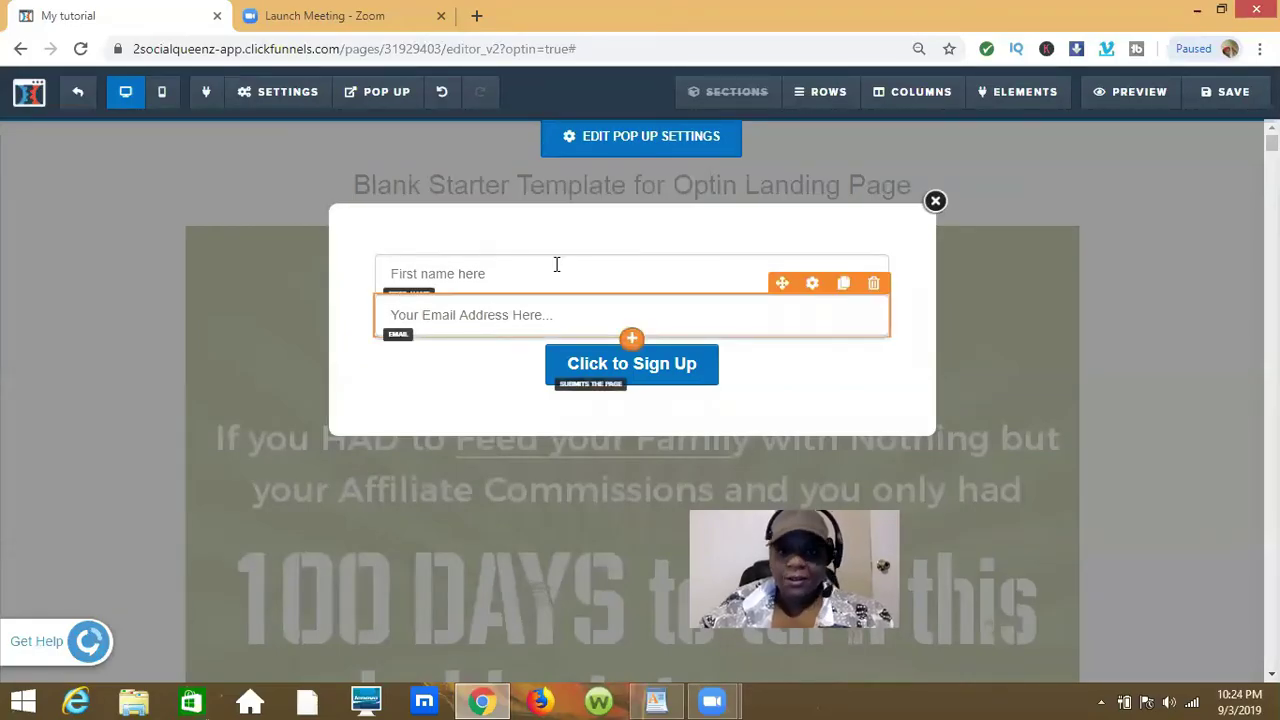
left_click(545, 303)
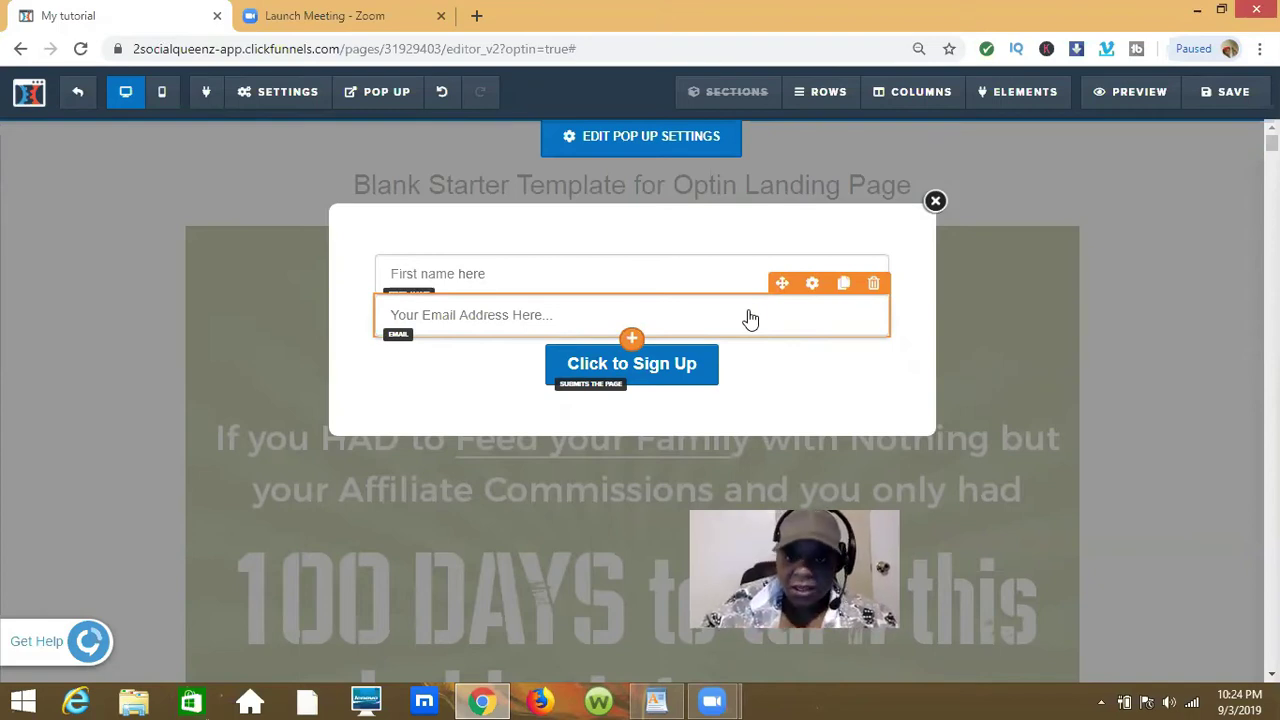
left_click(814, 286)
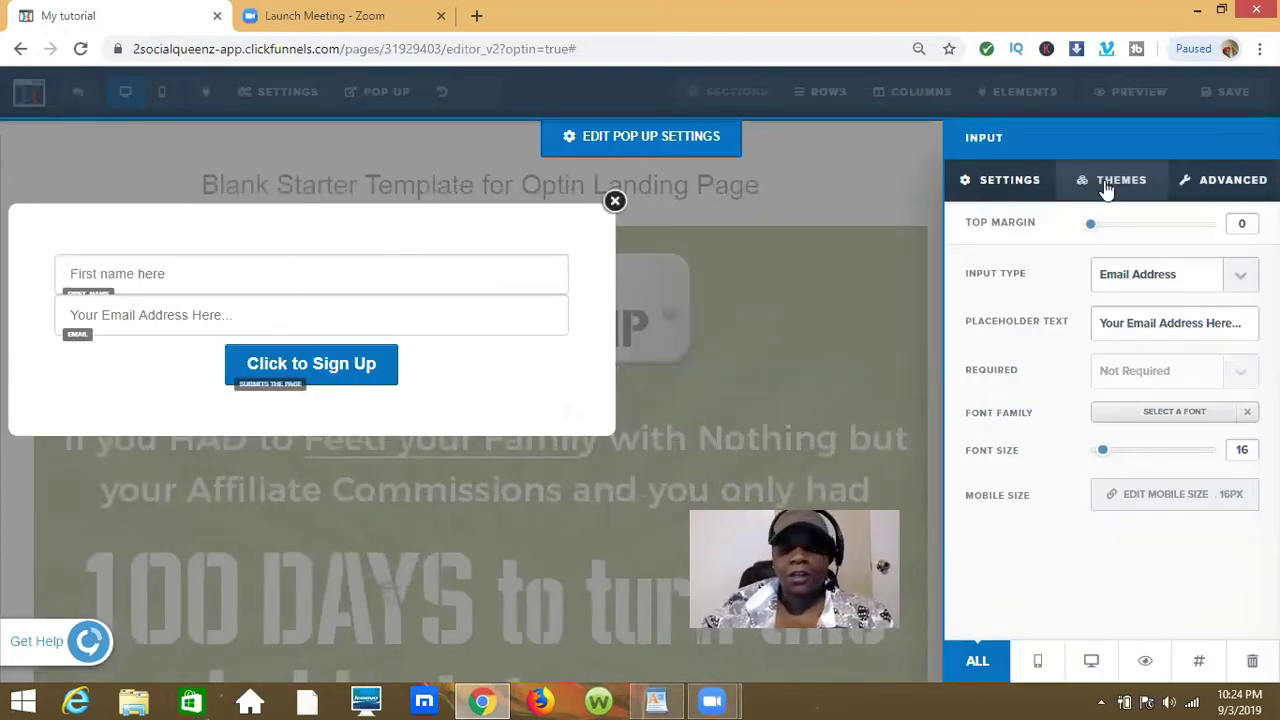
left_click(1227, 181)
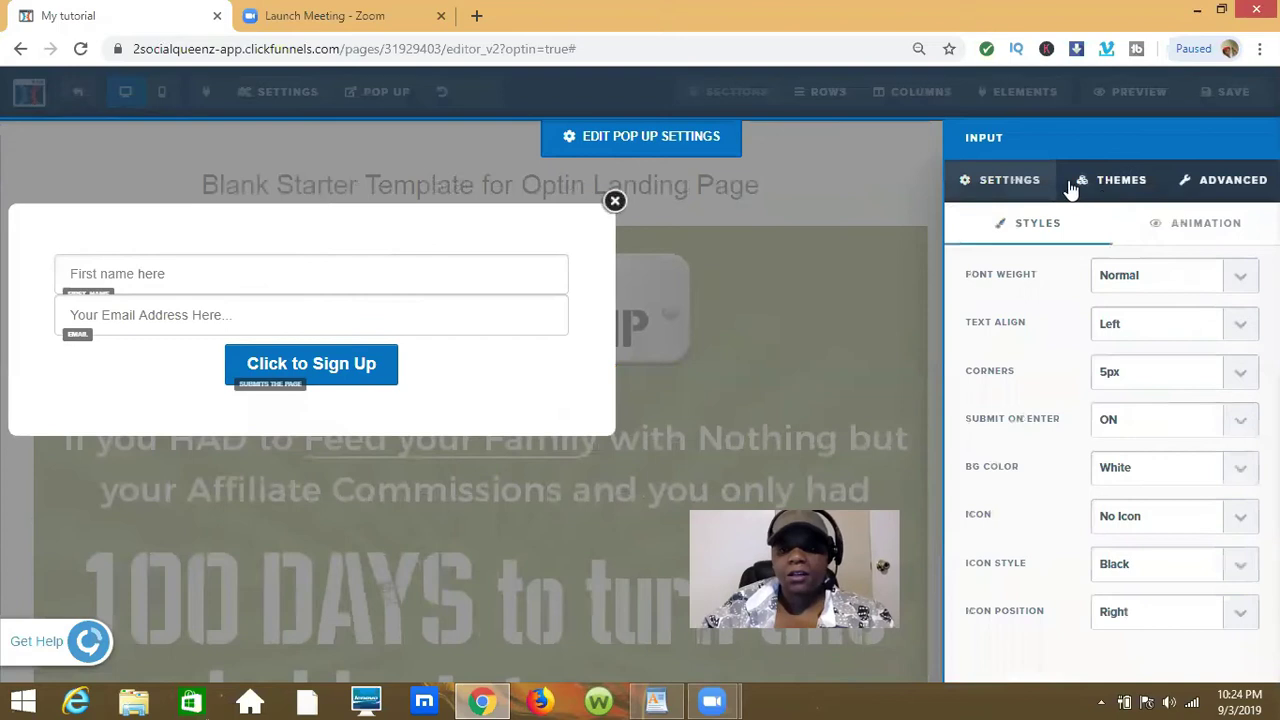
left_click(1010, 190)
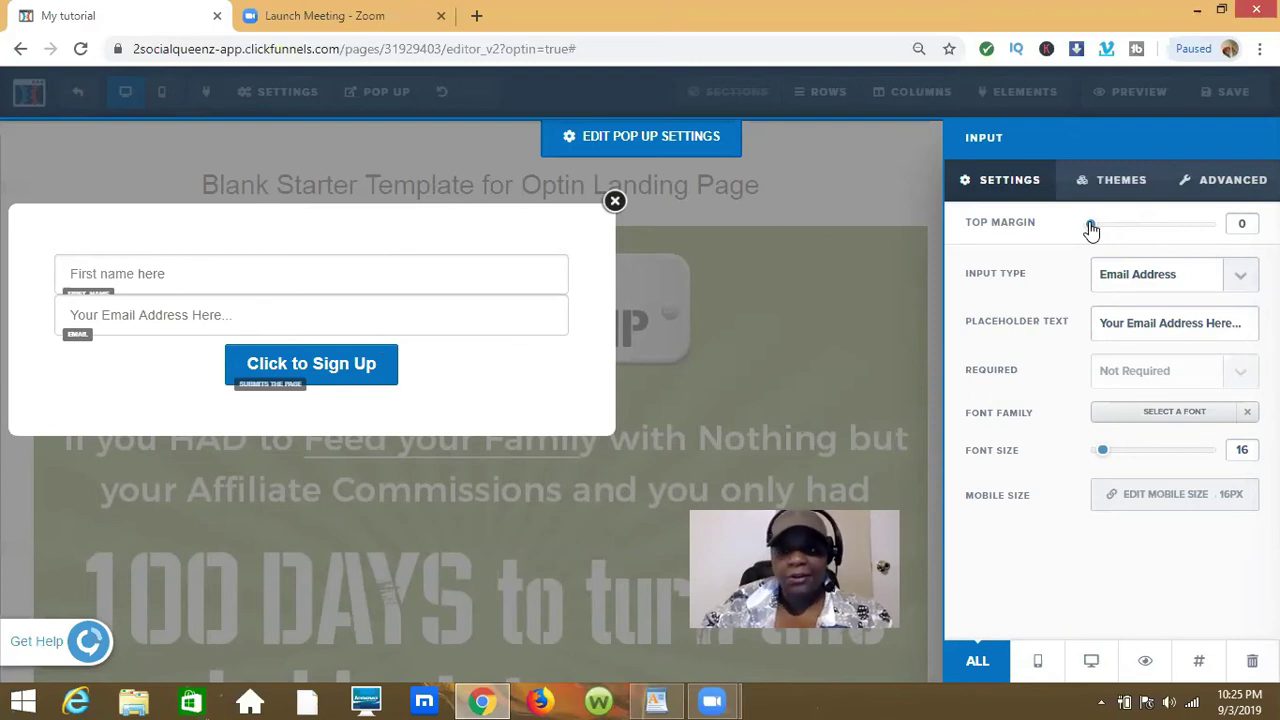
left_click_drag(1105, 231, 1117, 234)
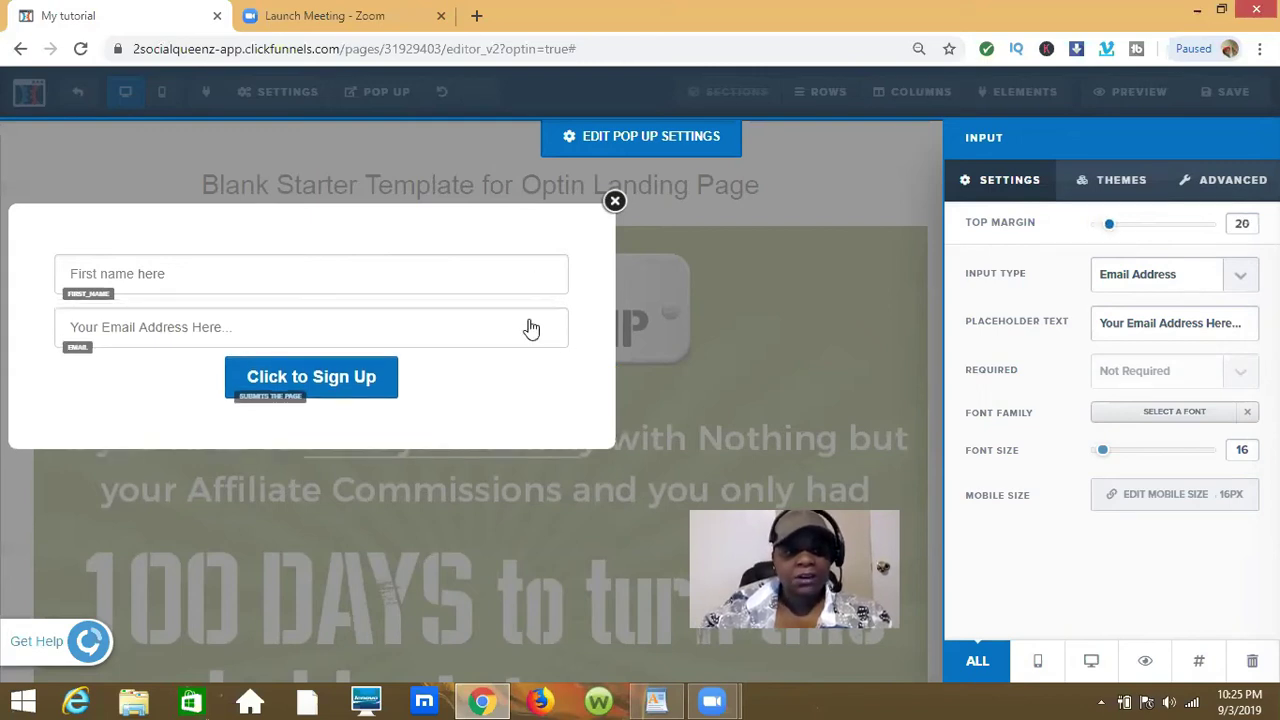
left_click(766, 325)
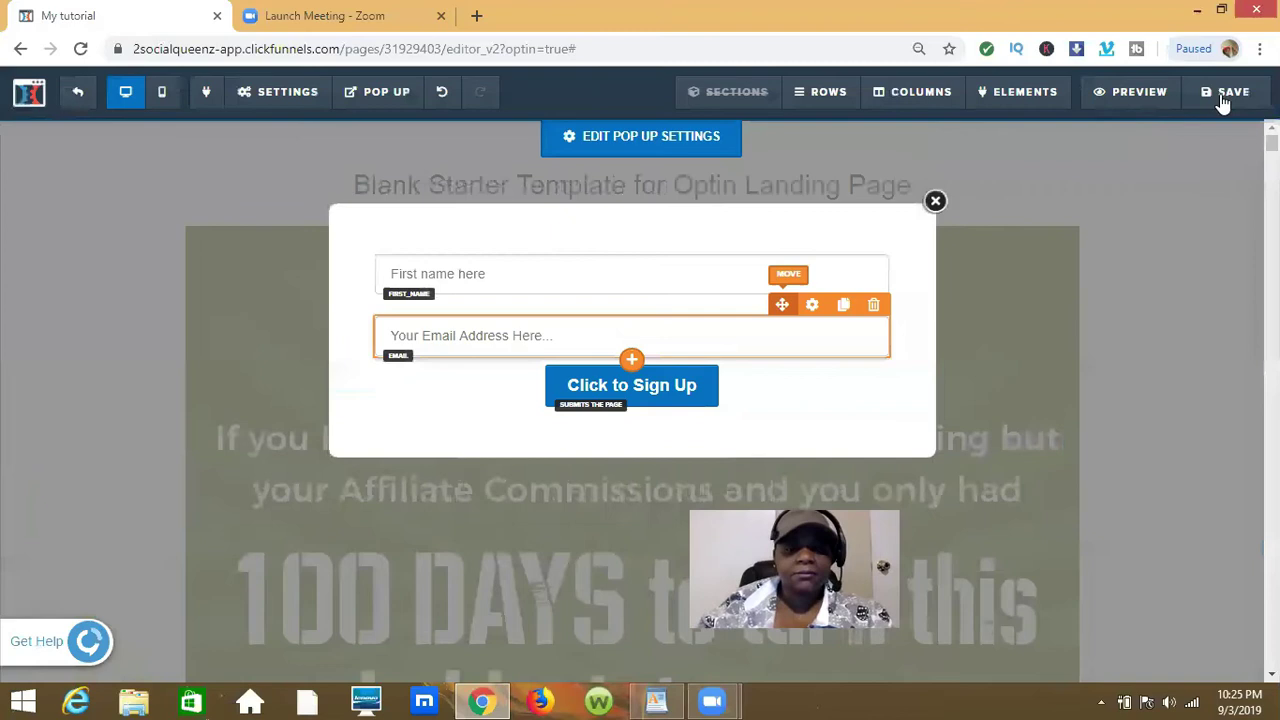
left_click(1224, 94)
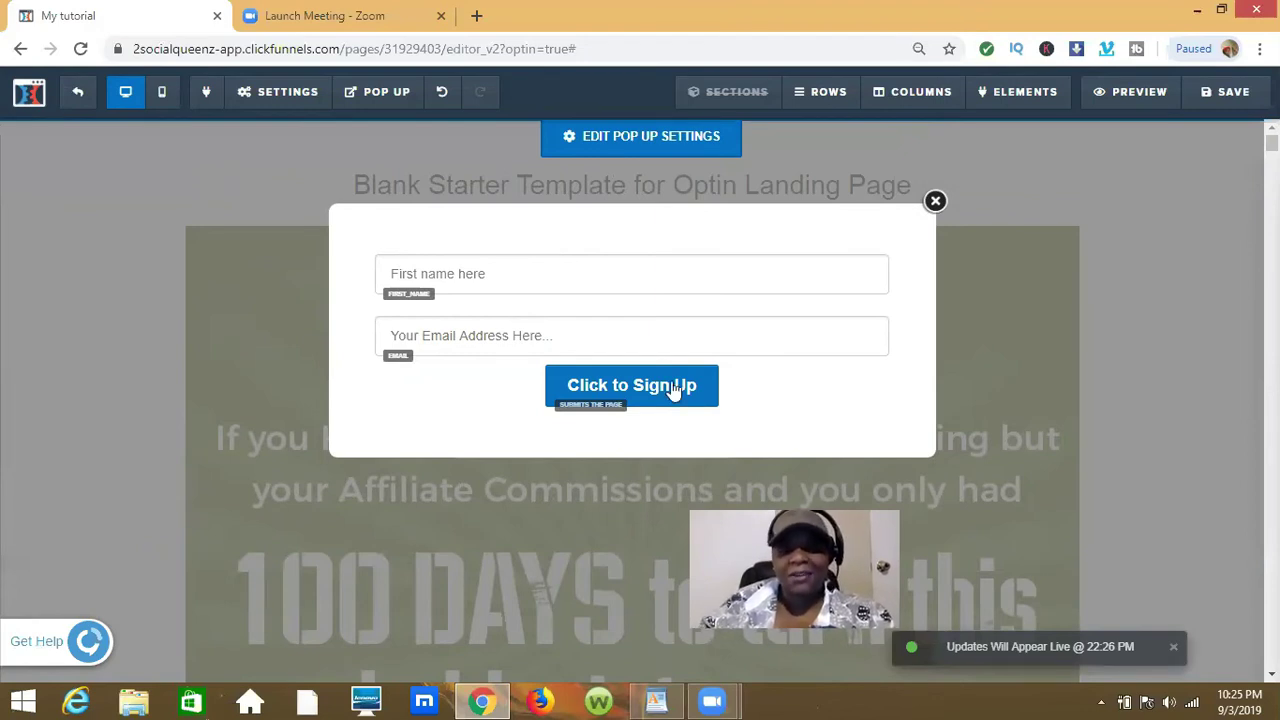
Step: Add a headline element between the email field and the Click to Sign Up button in the popup
mouse_move(707, 398)
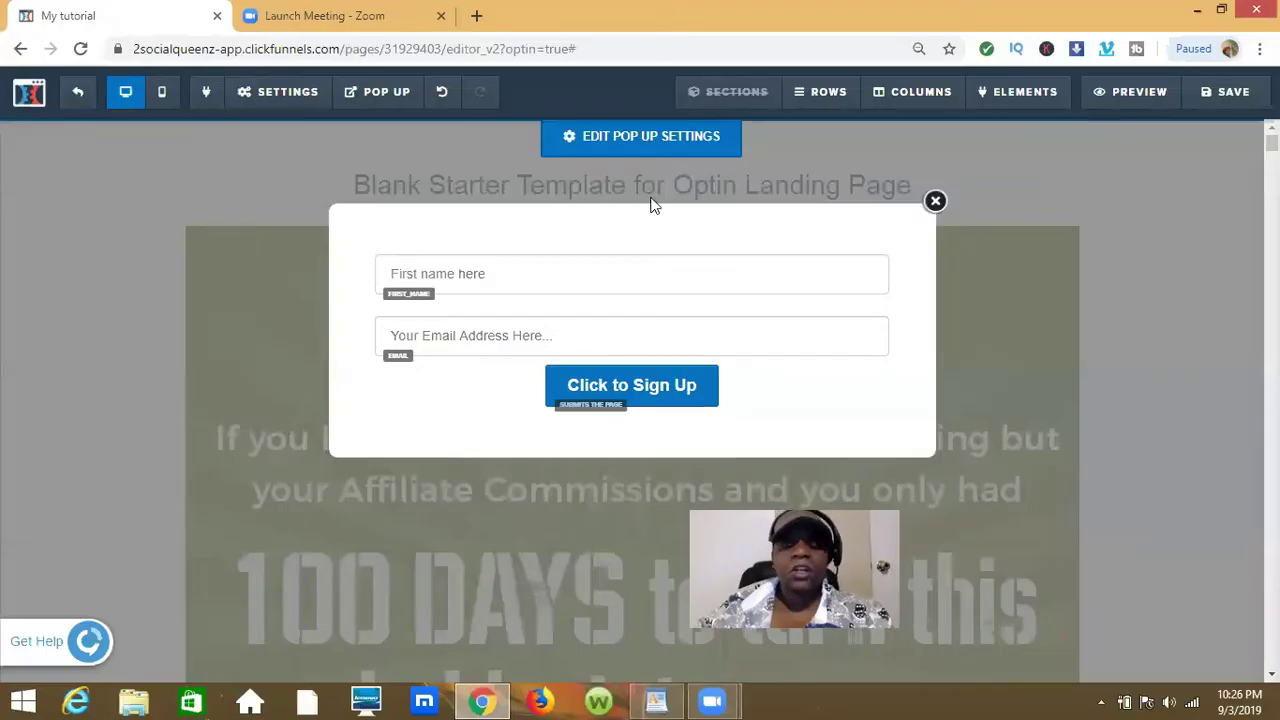
mouse_move(786, 334)
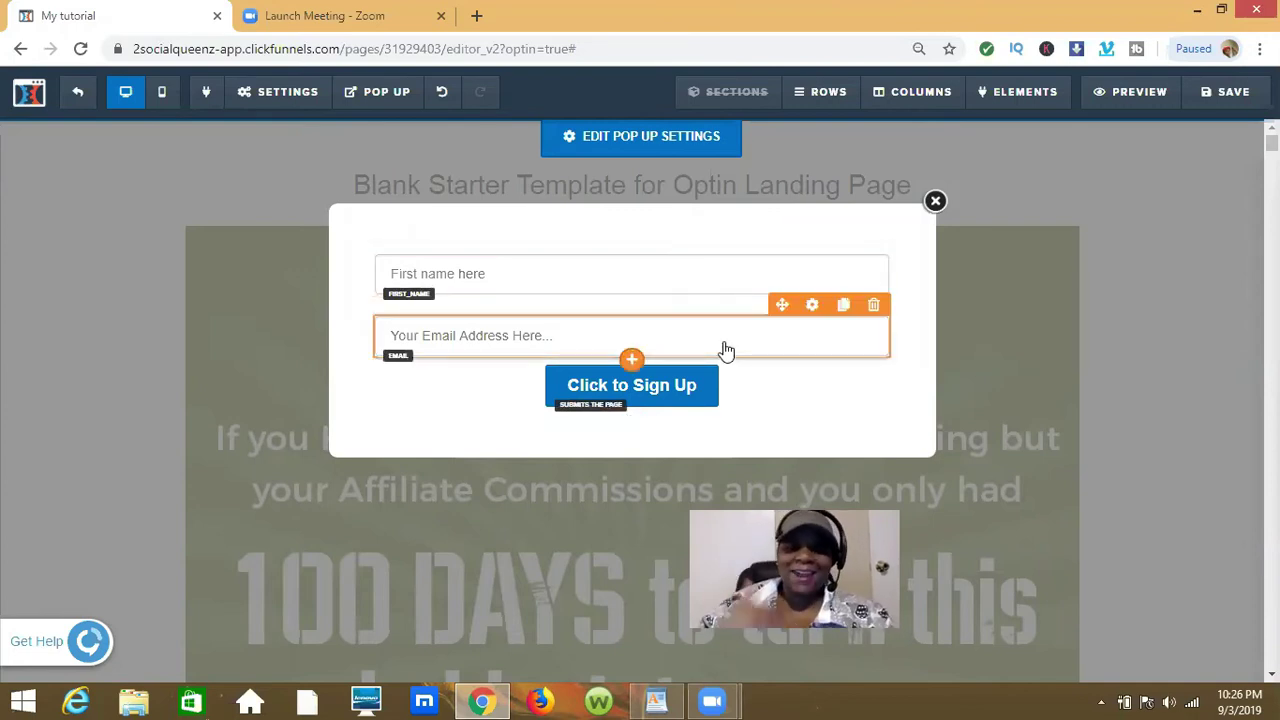
left_click(632, 361)
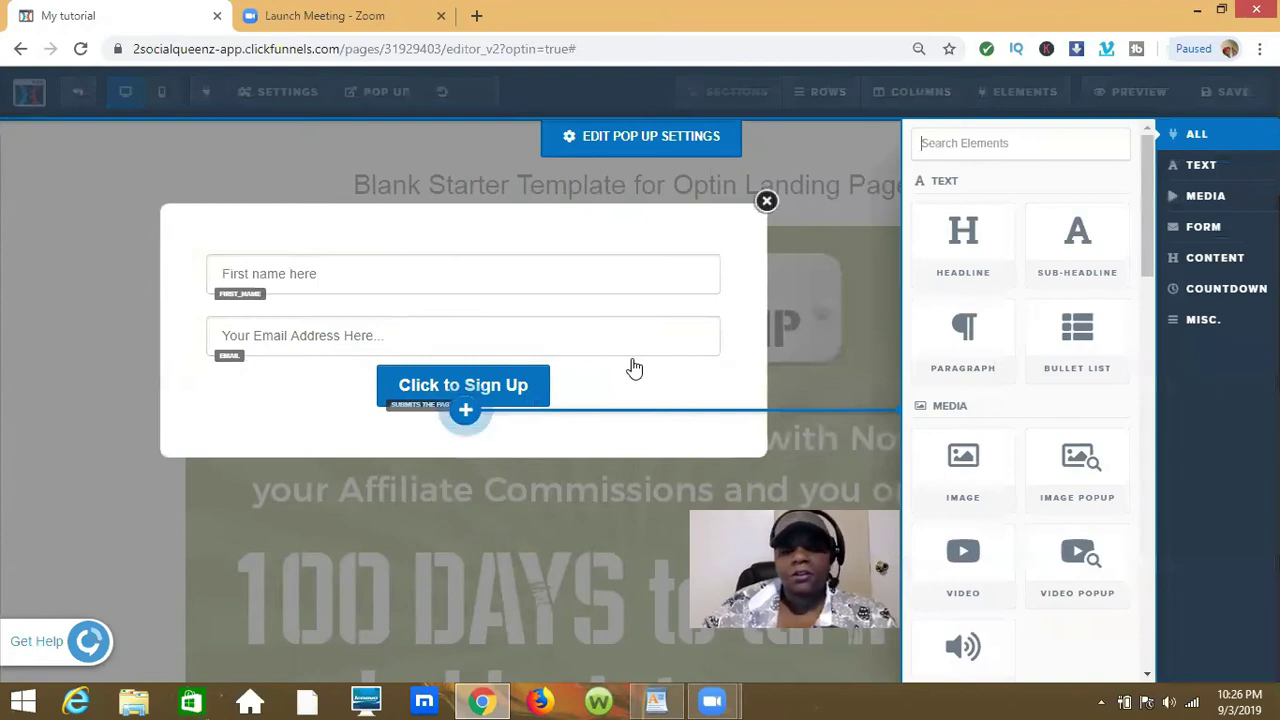
left_click(967, 240)
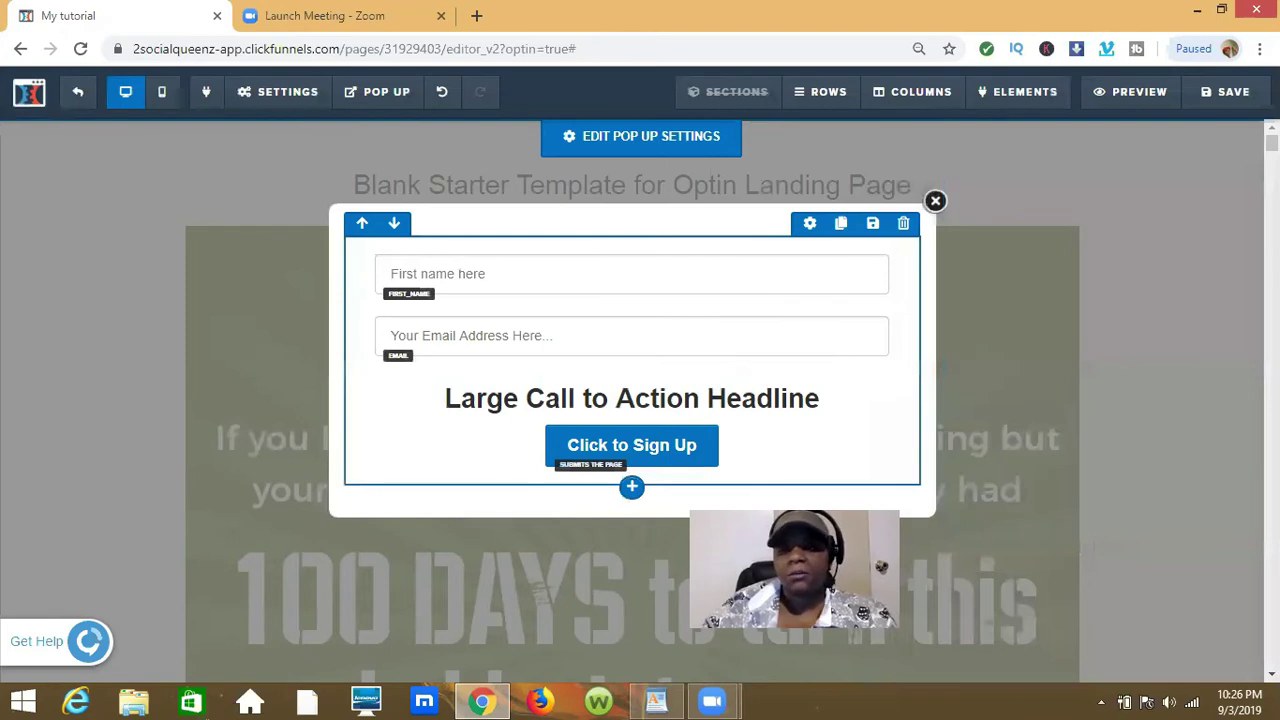
Step: Move the popup's headline above the first name field
scroll(640, 400, "down", 1)
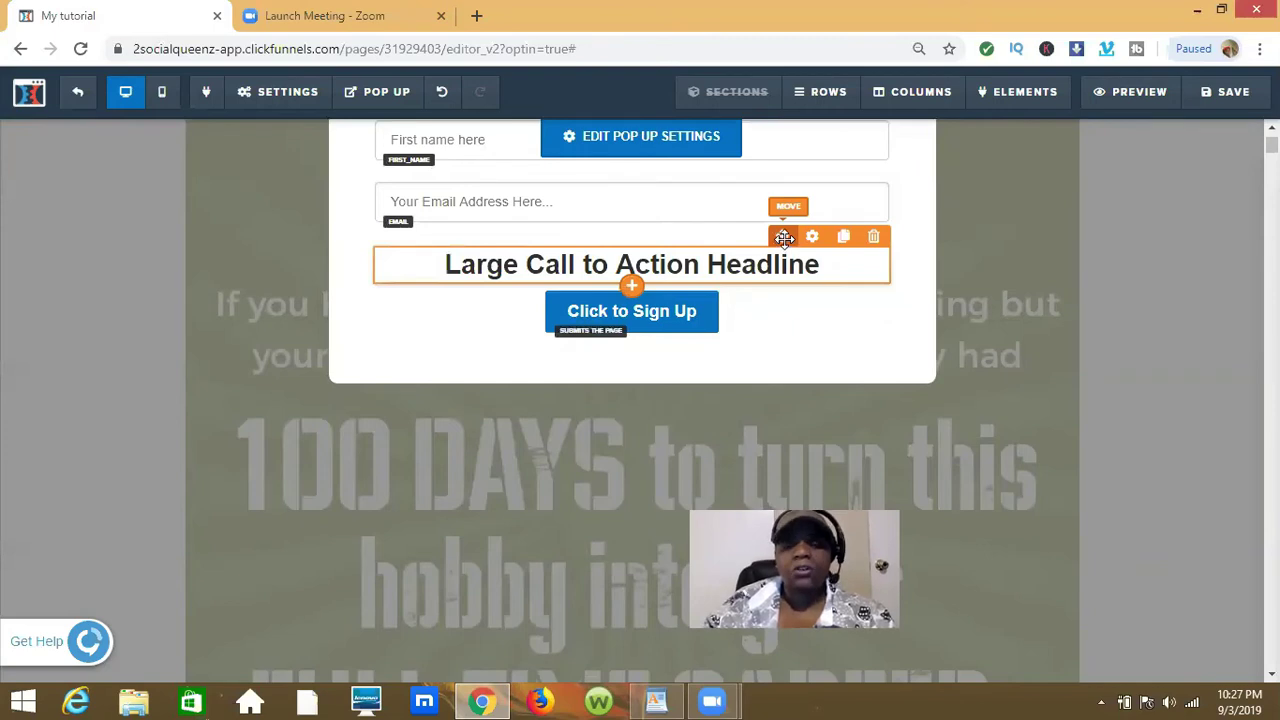
mouse_move(786, 206)
left_mouse_down()
mouse_move(780, 169)
mouse_move(782, 210)
left_mouse_up()
left_click_drag(782, 204, 778, 178)
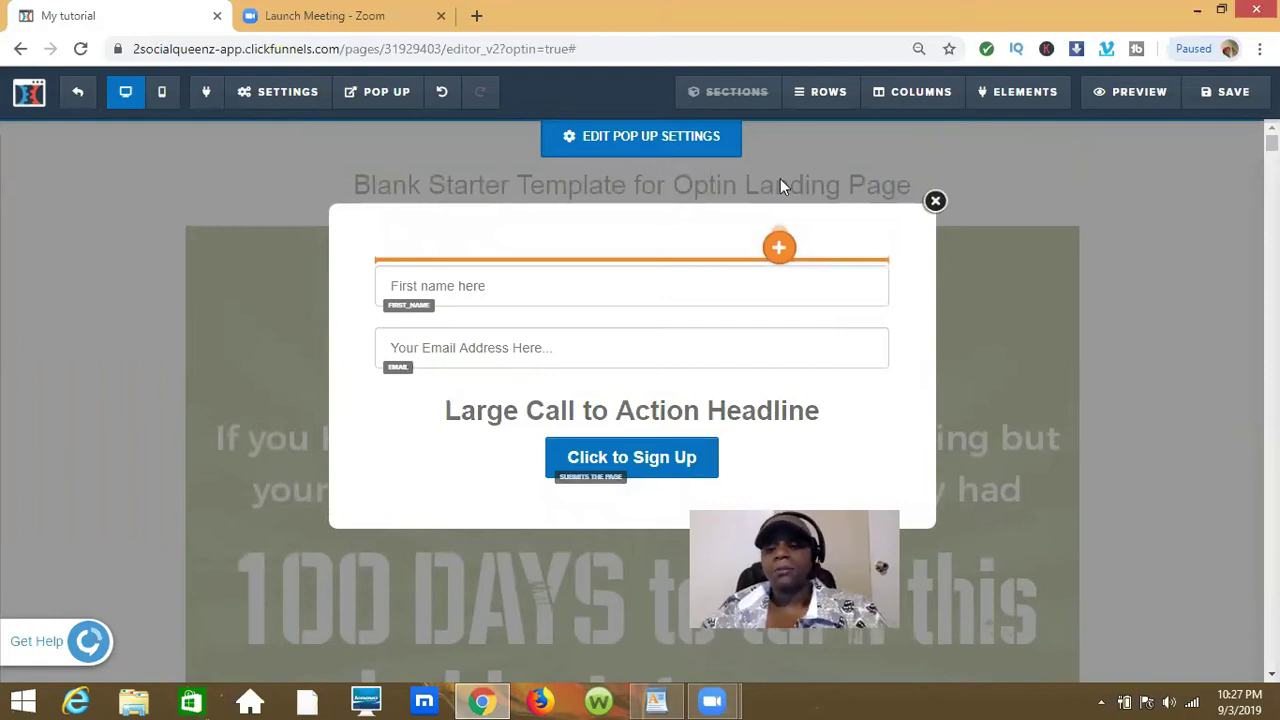
left_click_drag(780, 180, 780, 180)
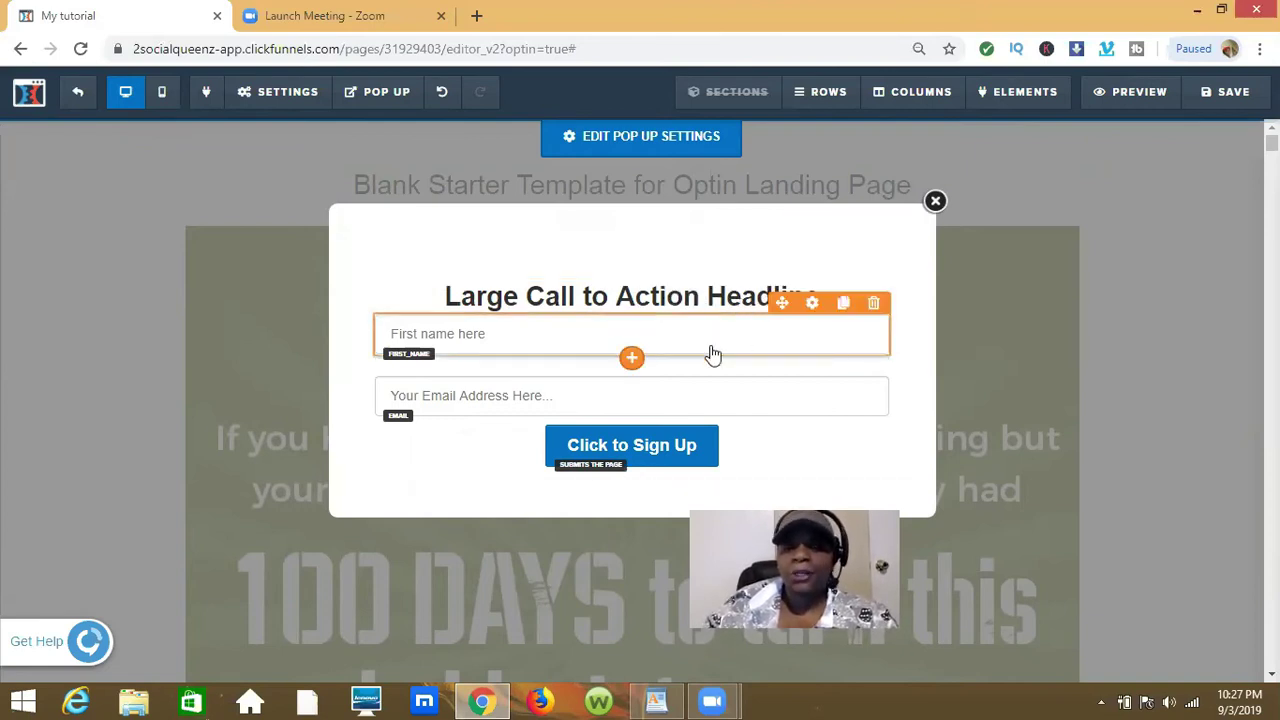
Step: Set the popup first name field's top margin to 30
left_click(810, 305)
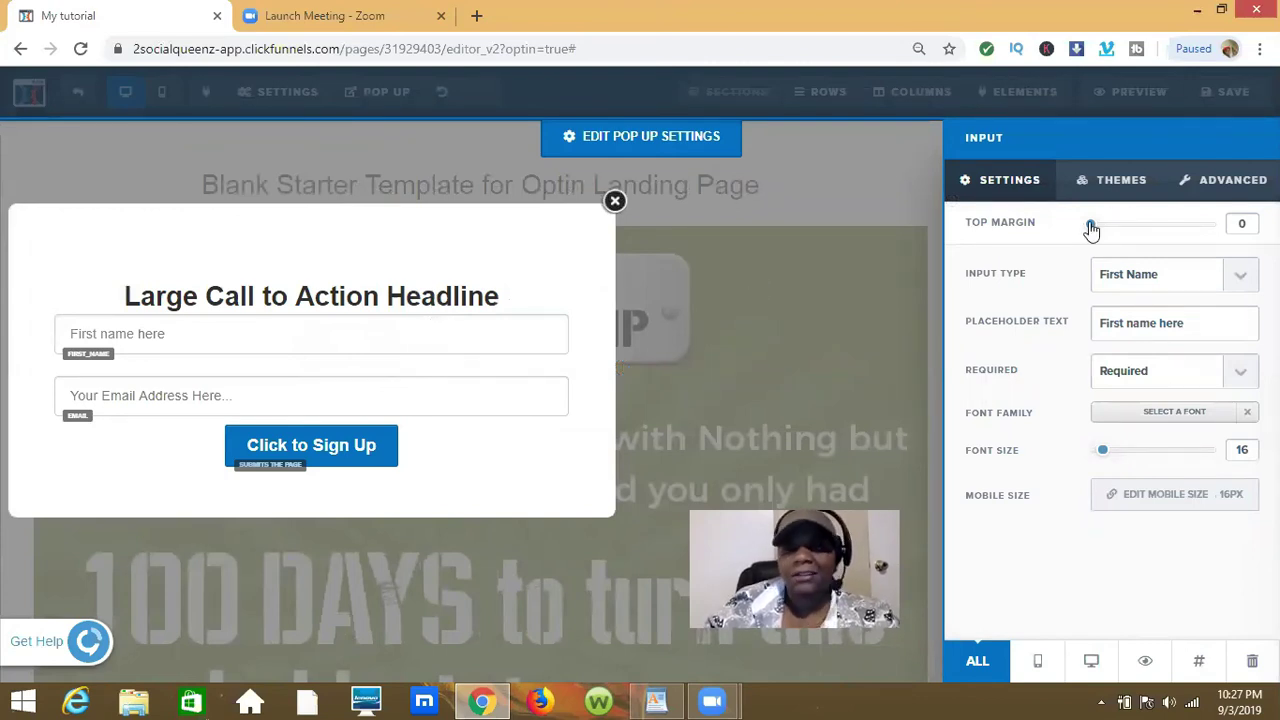
left_click_drag(1096, 229, 1130, 231)
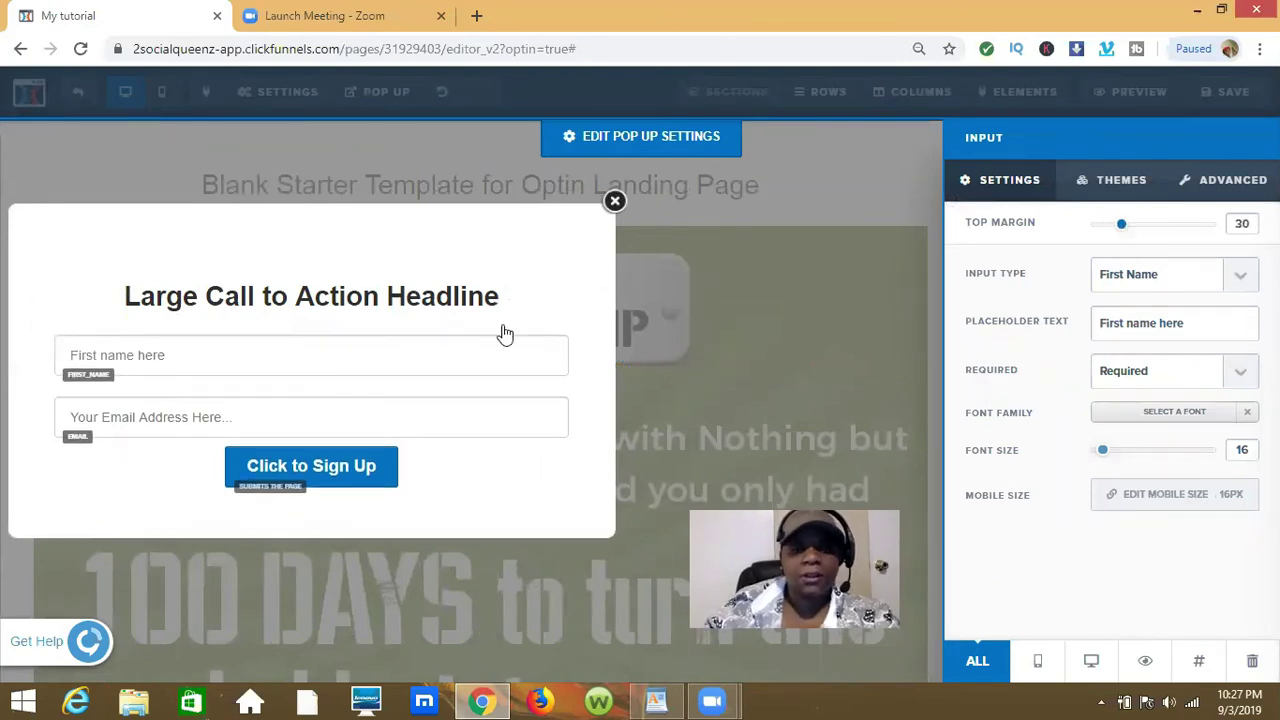
left_click(640, 322)
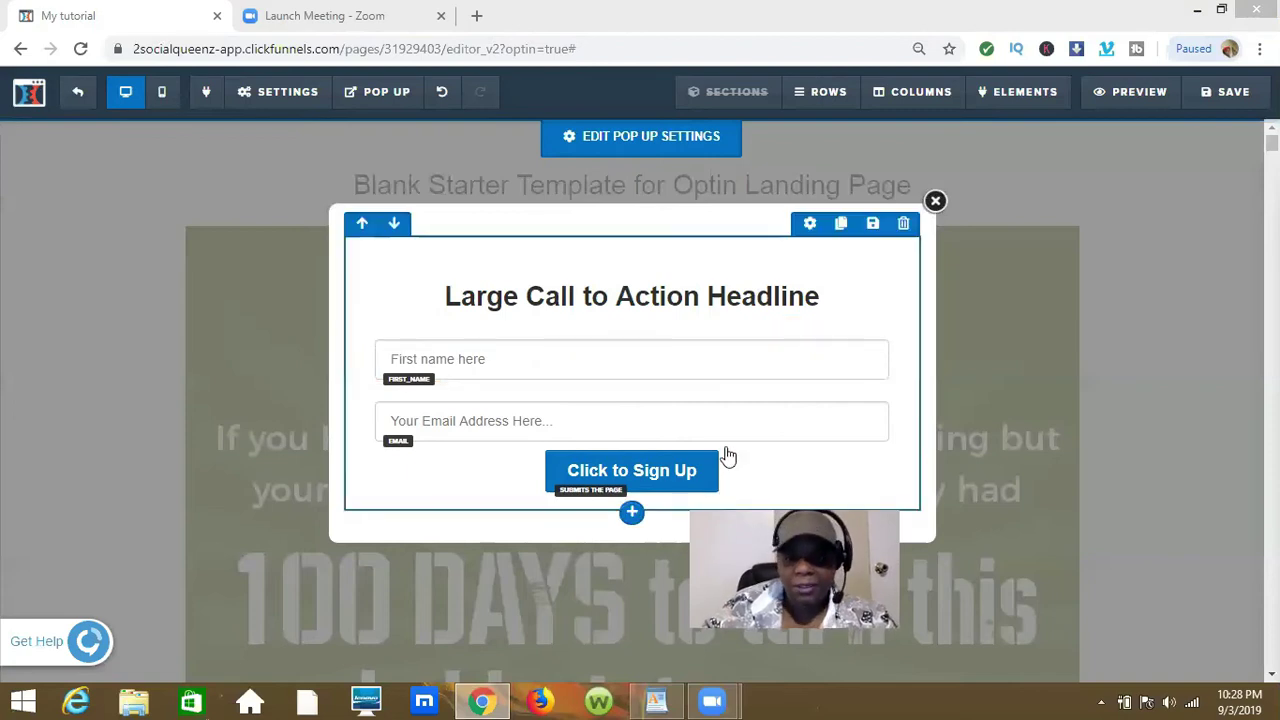
Step: Replace the popup headline's text with "Please Enter Your Details Below"
left_click(719, 298)
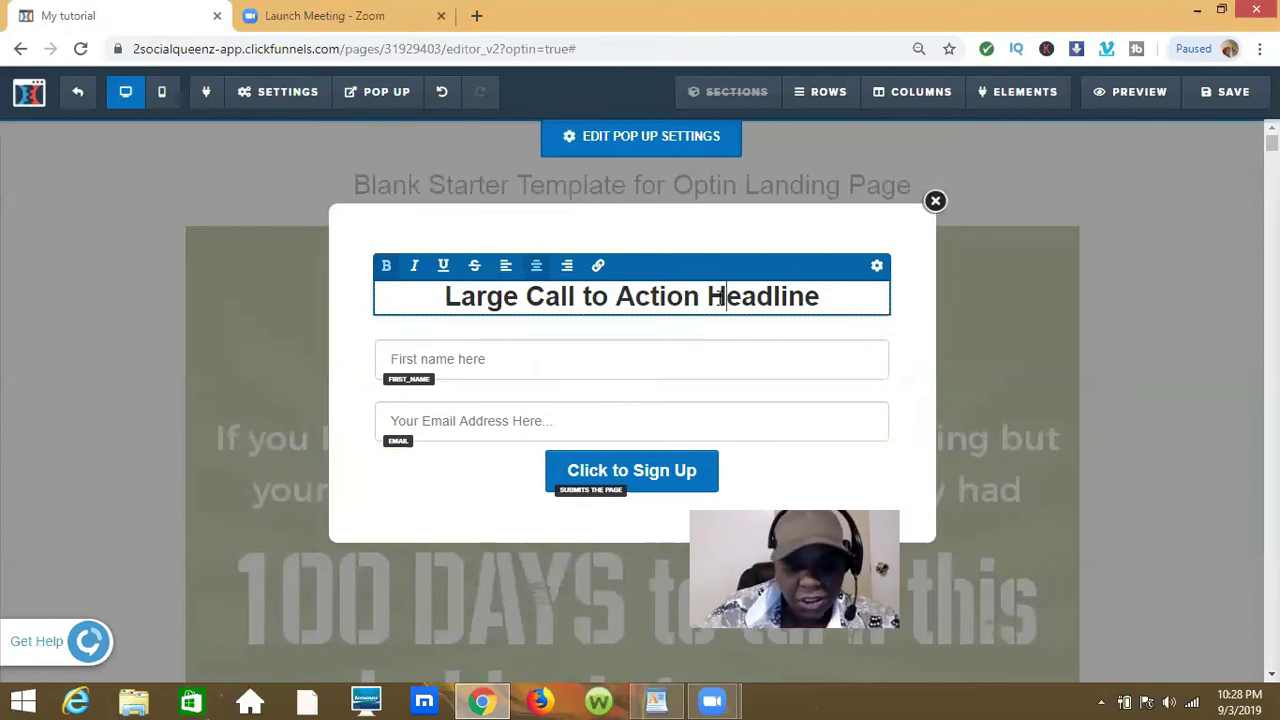
triple_click(719, 298)
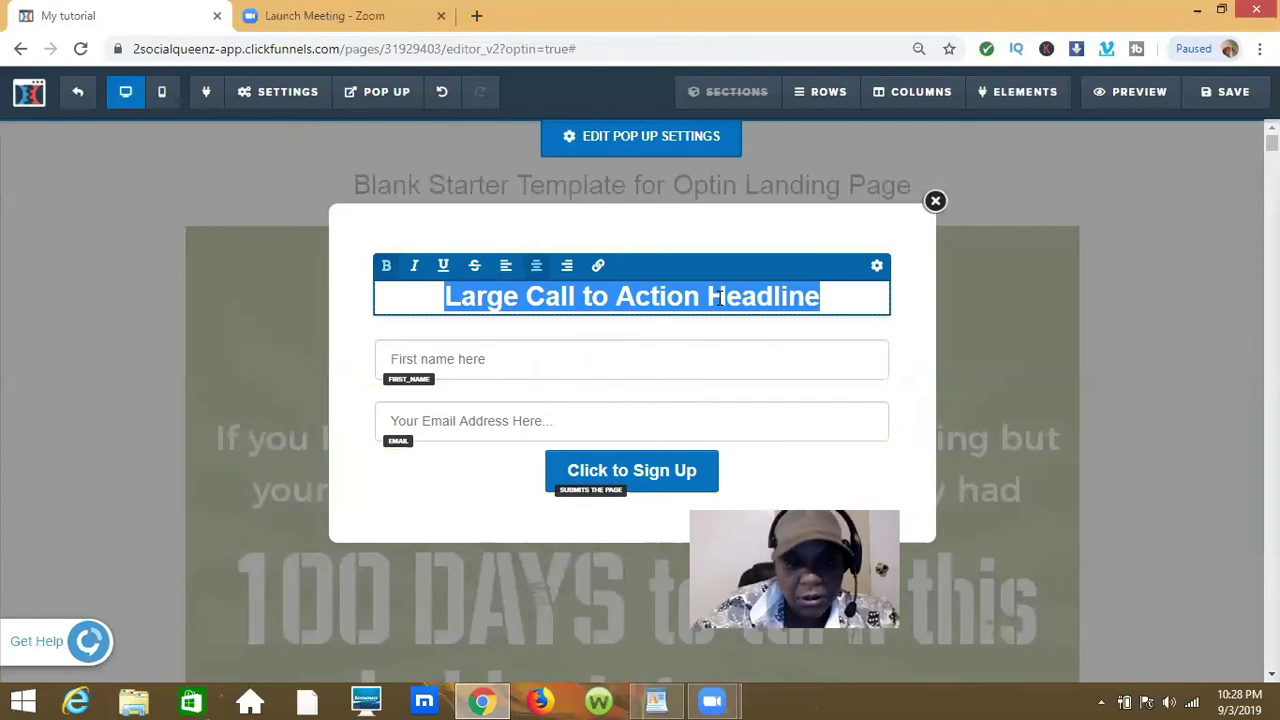
type("Please ")
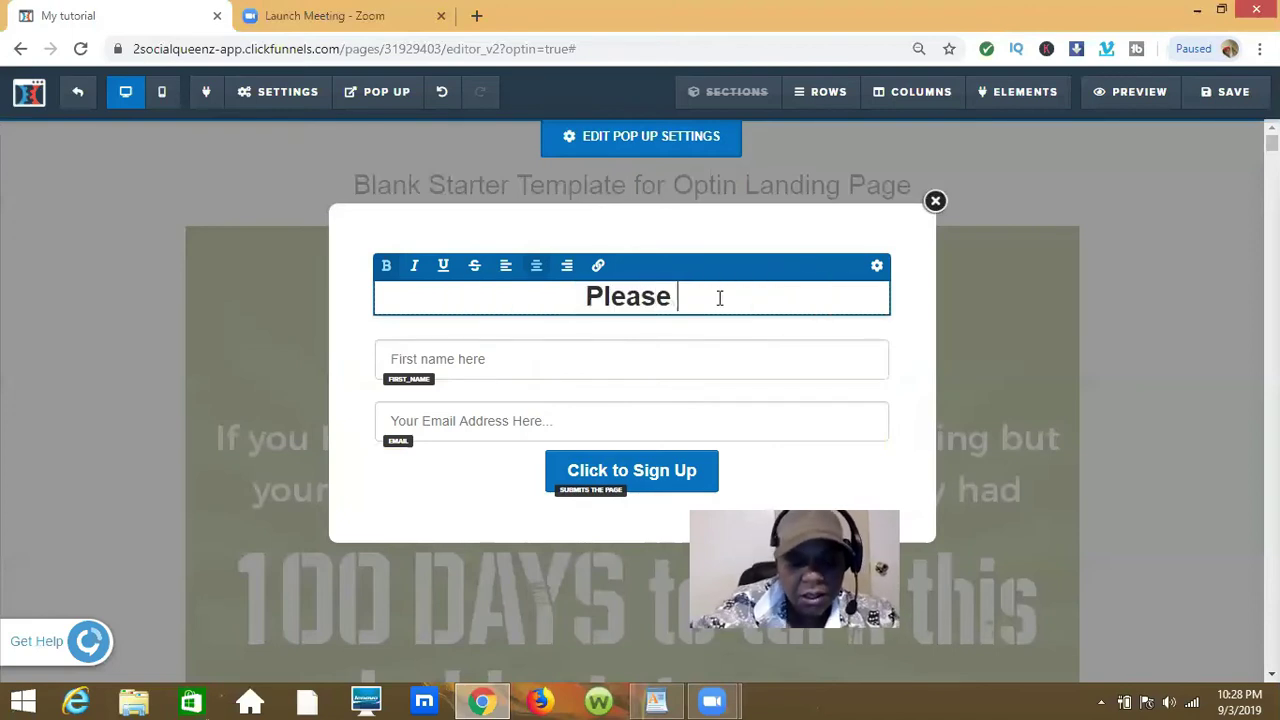
type("Enter You")
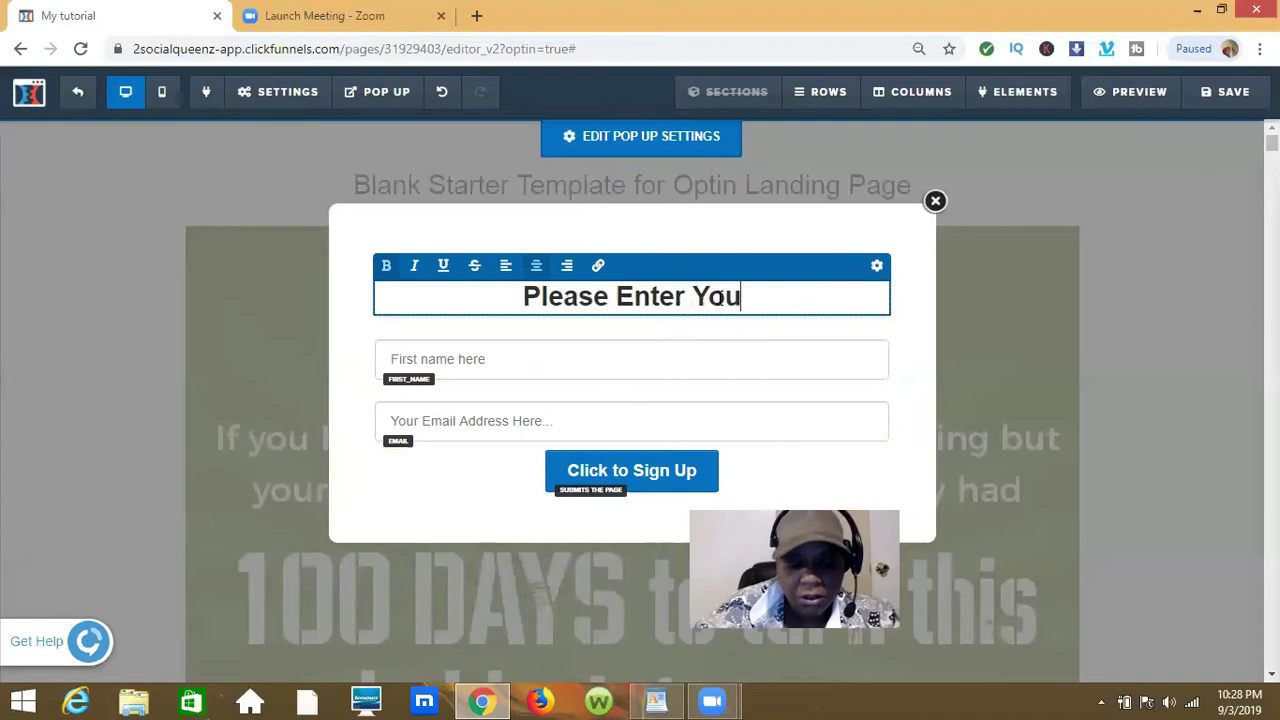
type("r Details")
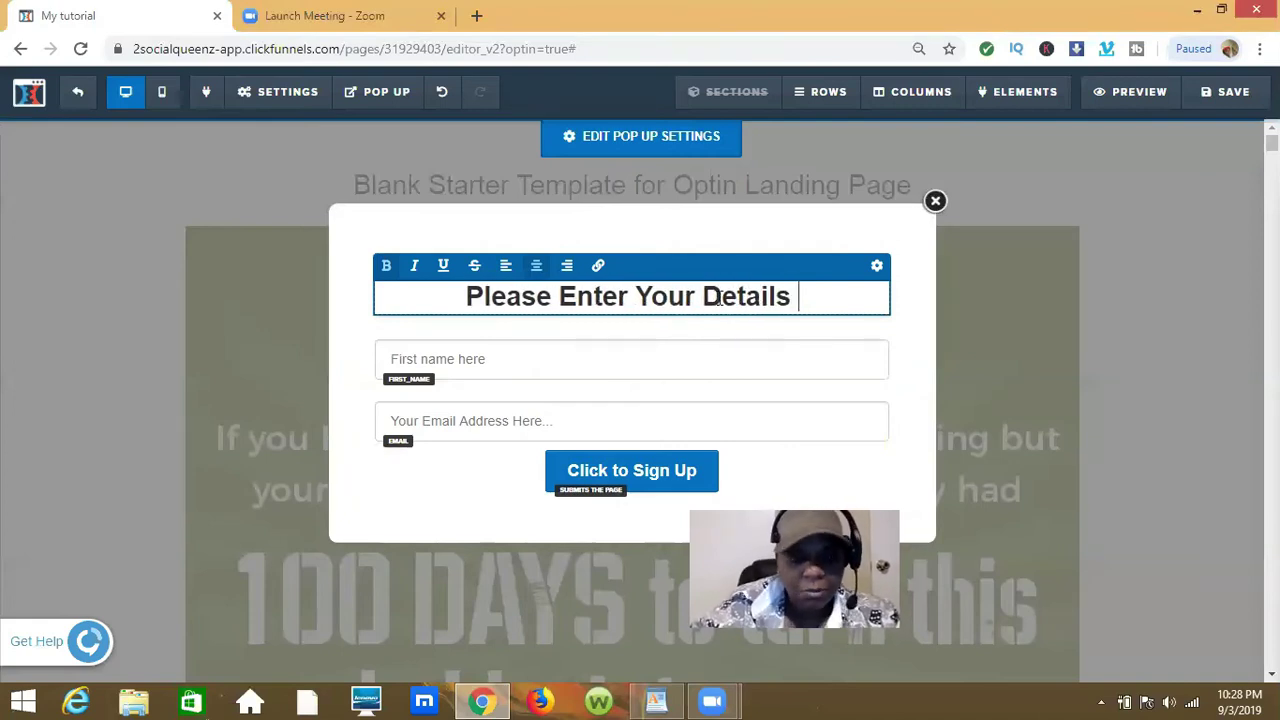
type(" Below")
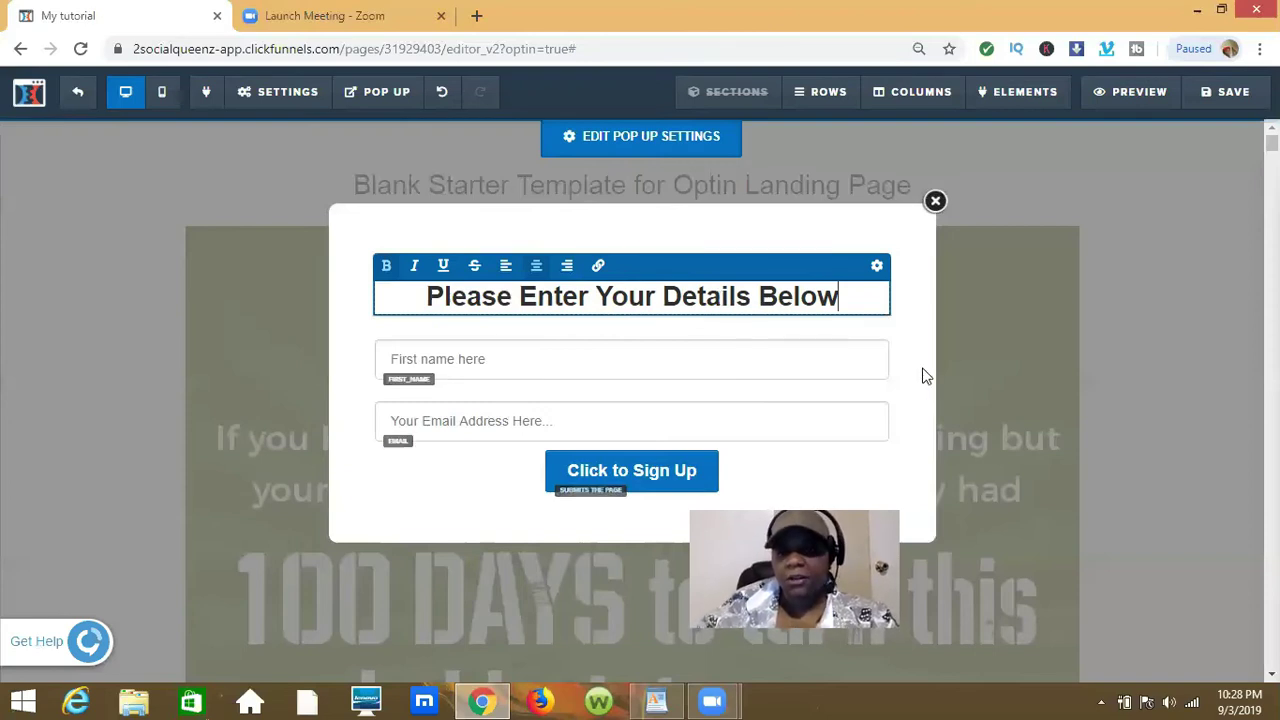
left_click(1087, 251)
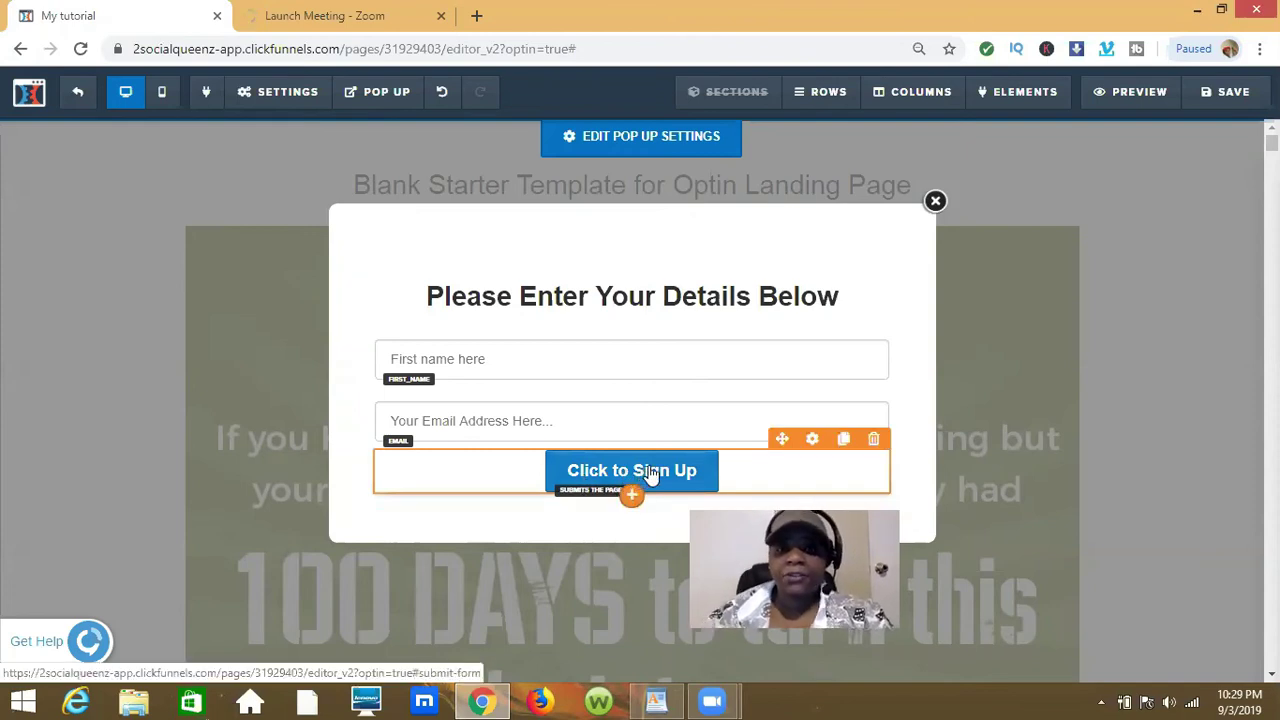
Step: Close the popup and connect the page's email integration to Getresponse with the Add To Campaign action and the fxpress-dav list
left_click(232, 210)
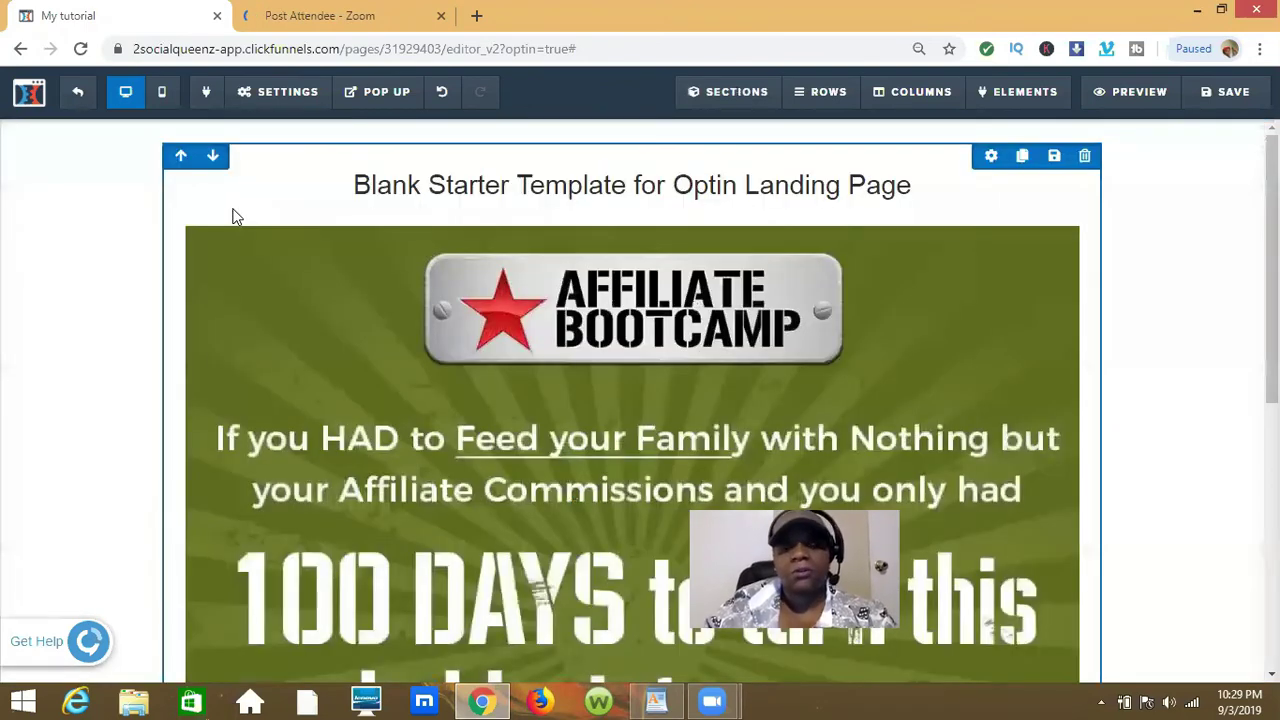
left_click(287, 90)
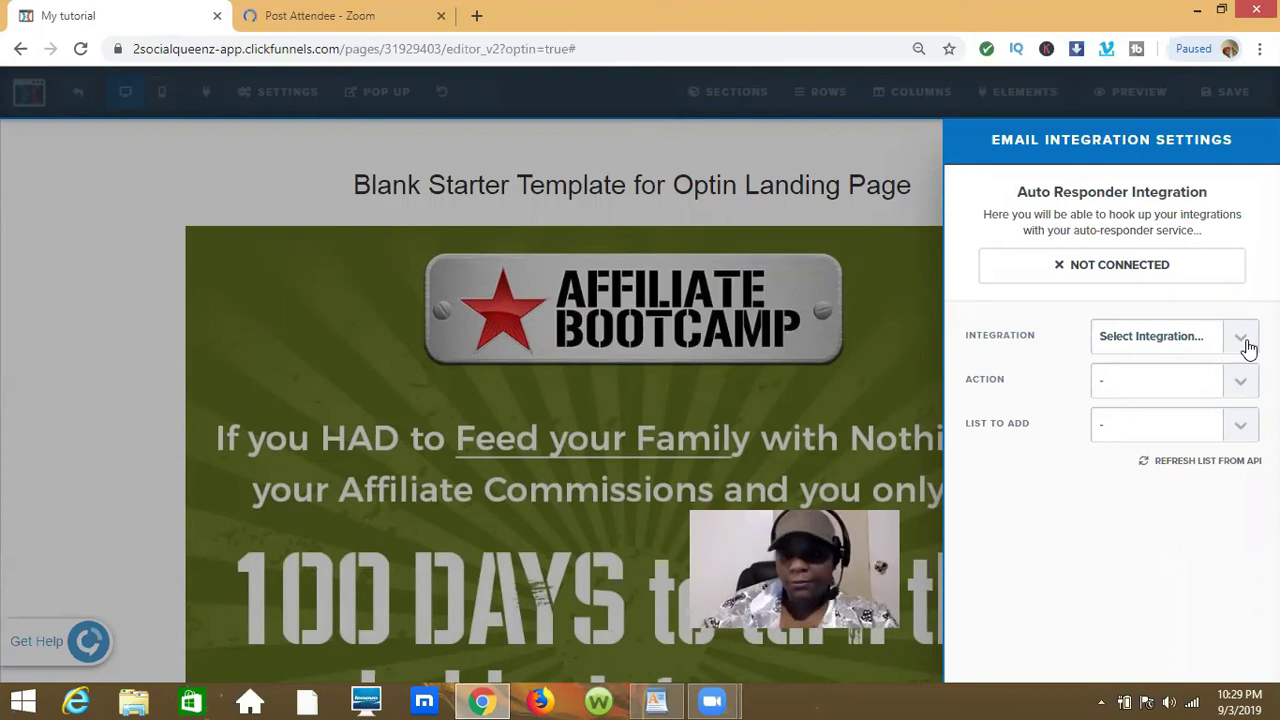
left_click(1236, 345)
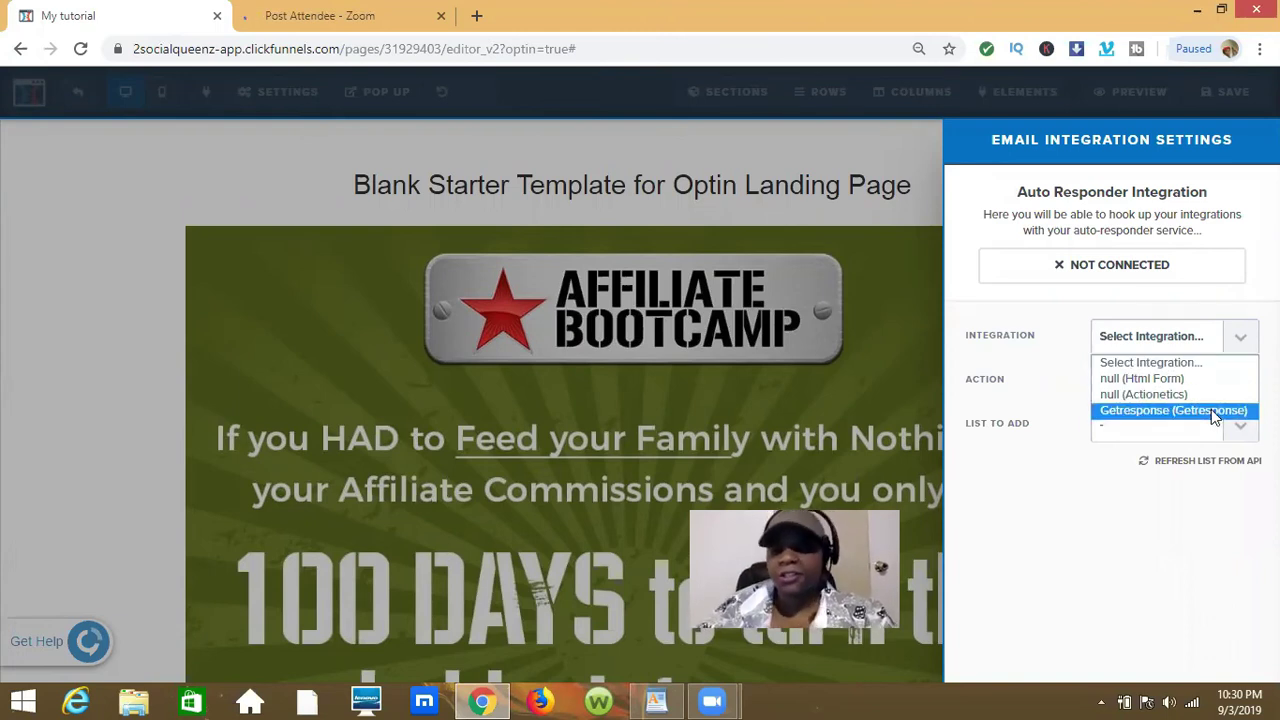
left_click(1213, 411)
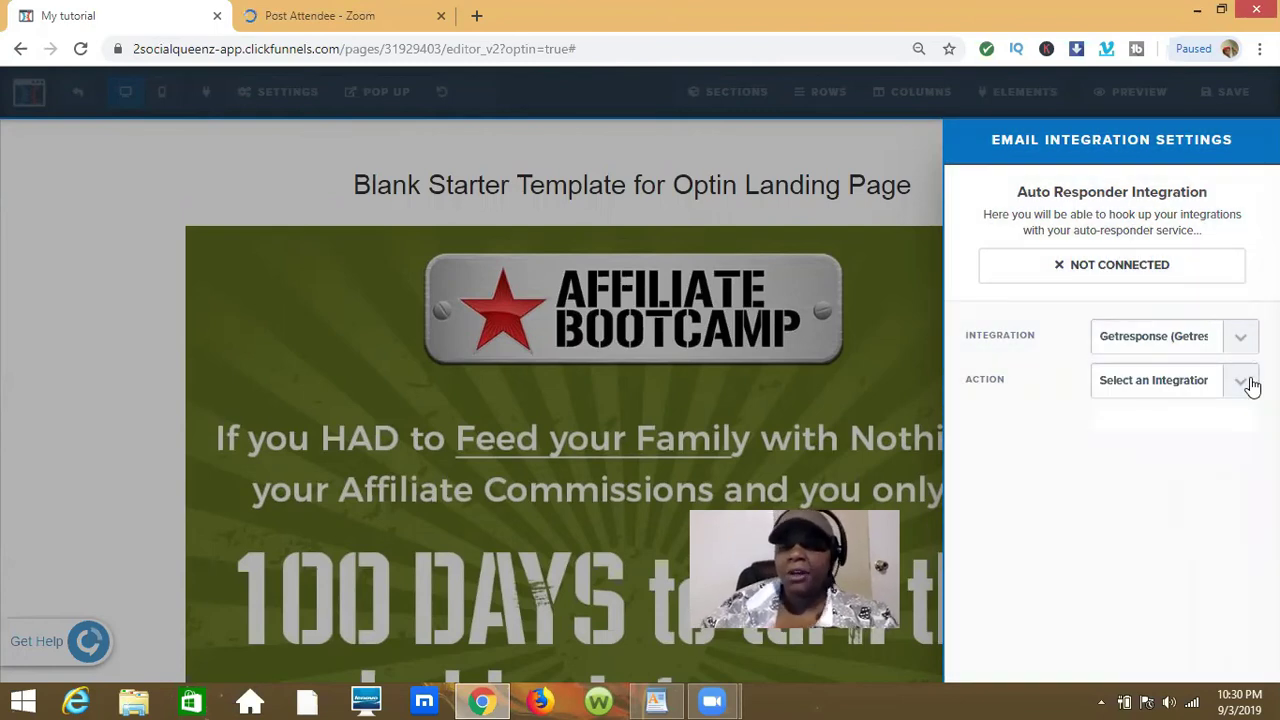
left_click(1251, 386)
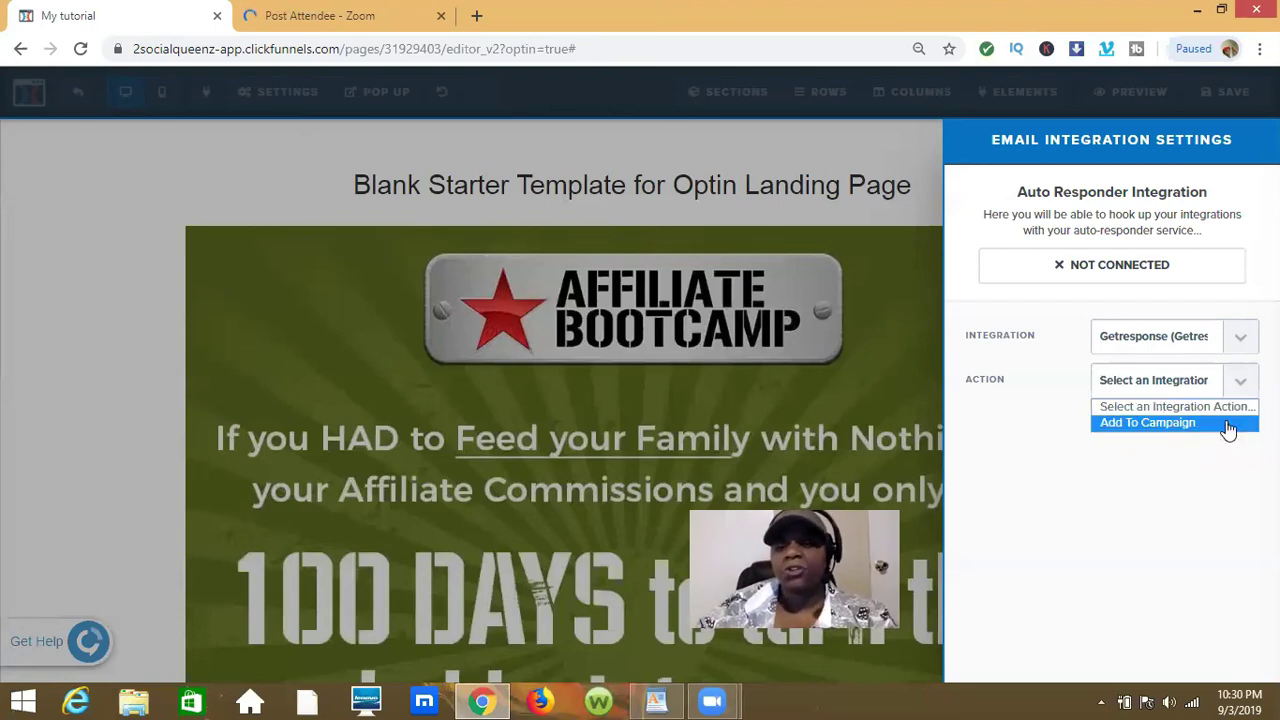
left_click(1228, 425)
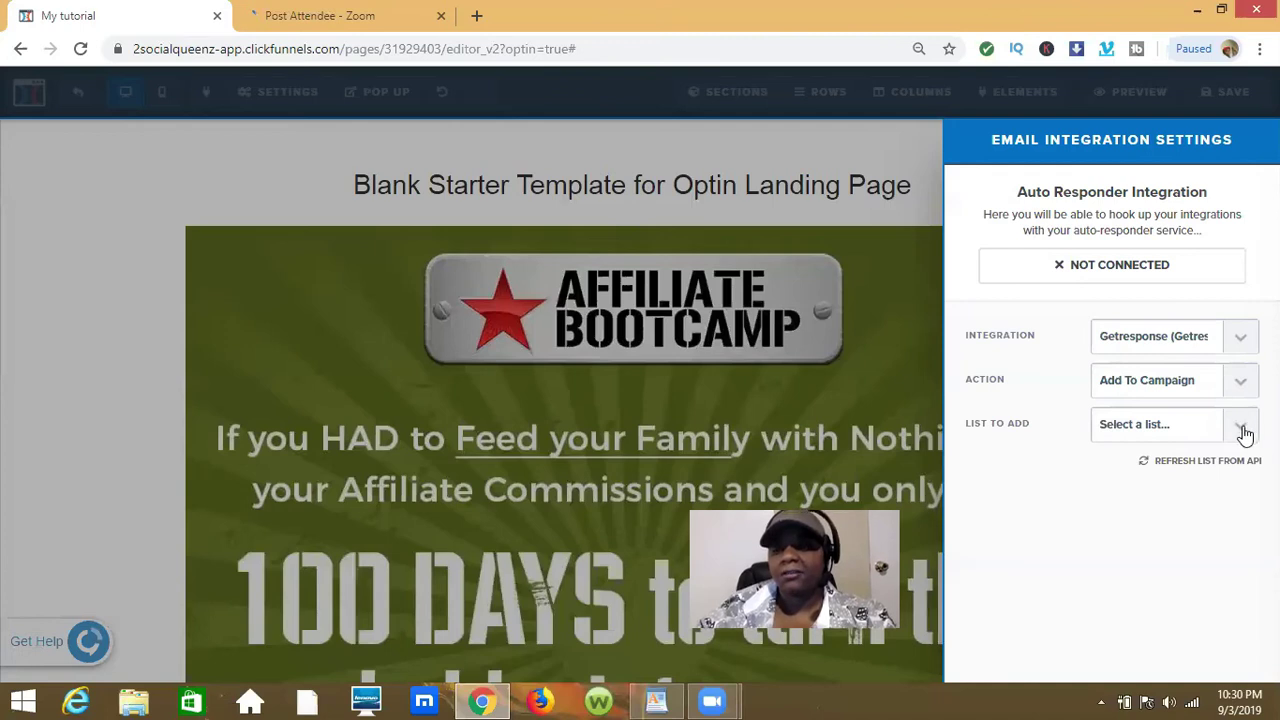
left_click(1245, 432)
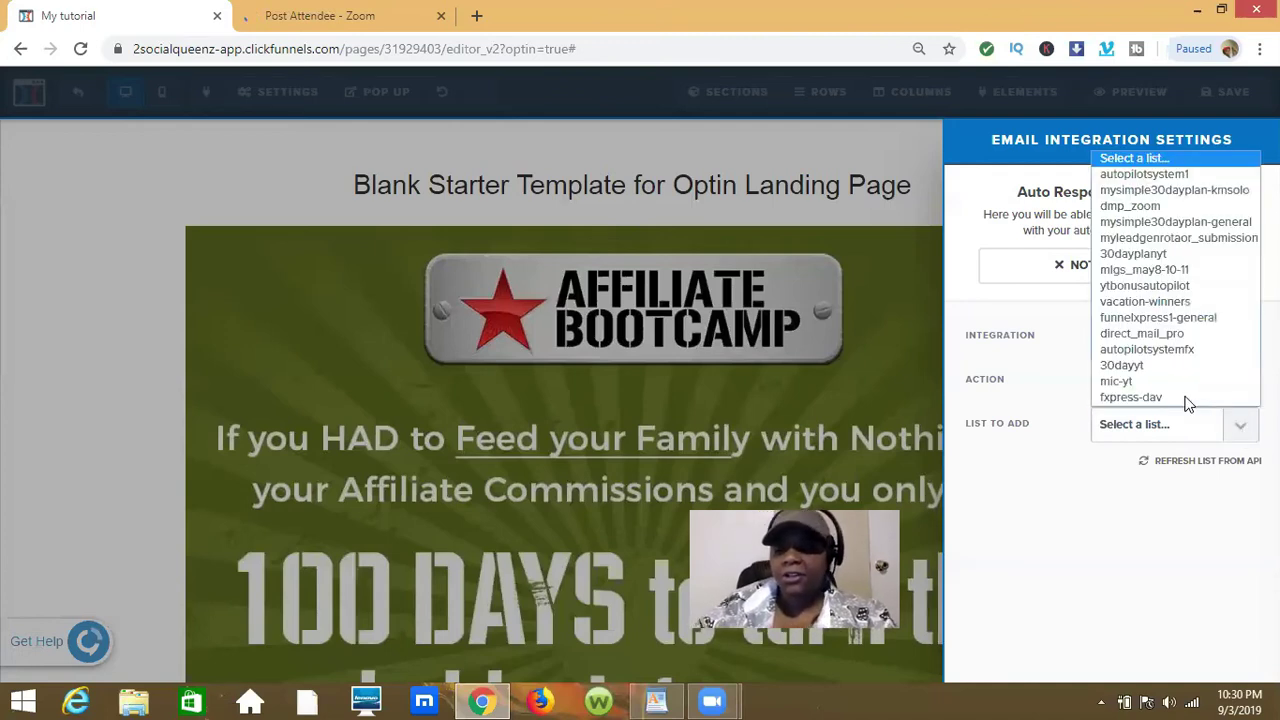
left_click(1150, 397)
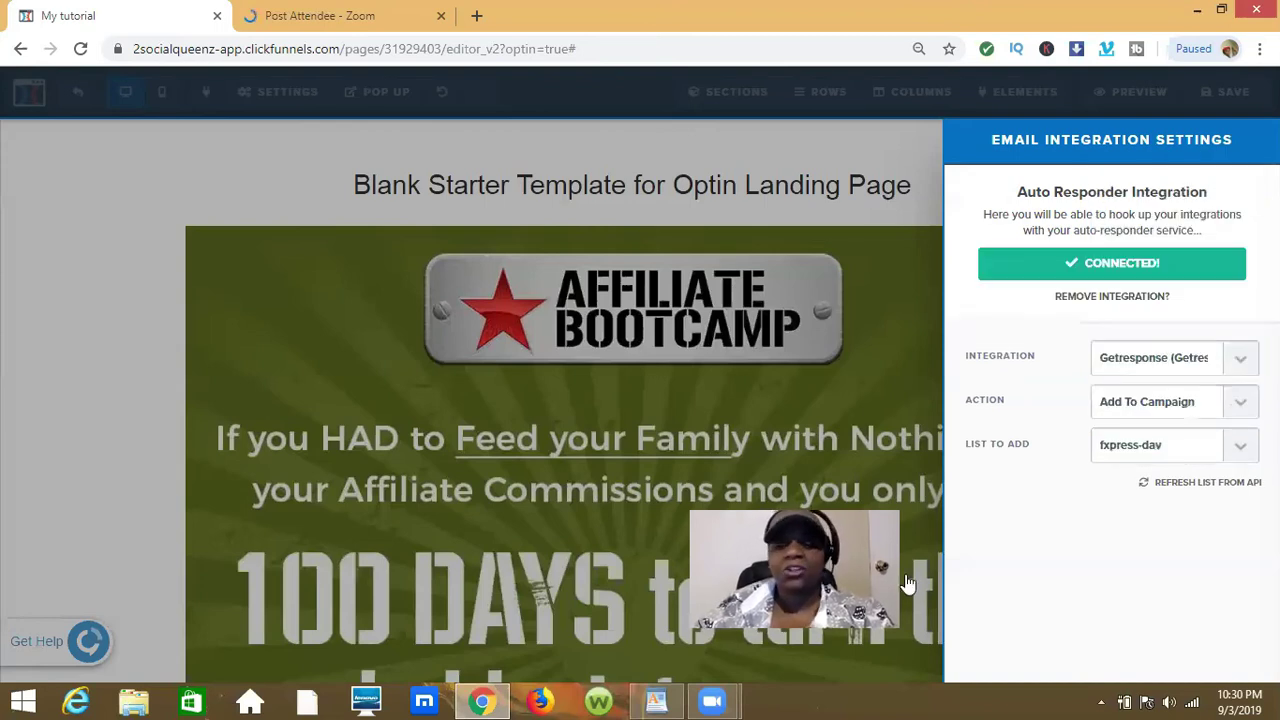
left_click(876, 407)
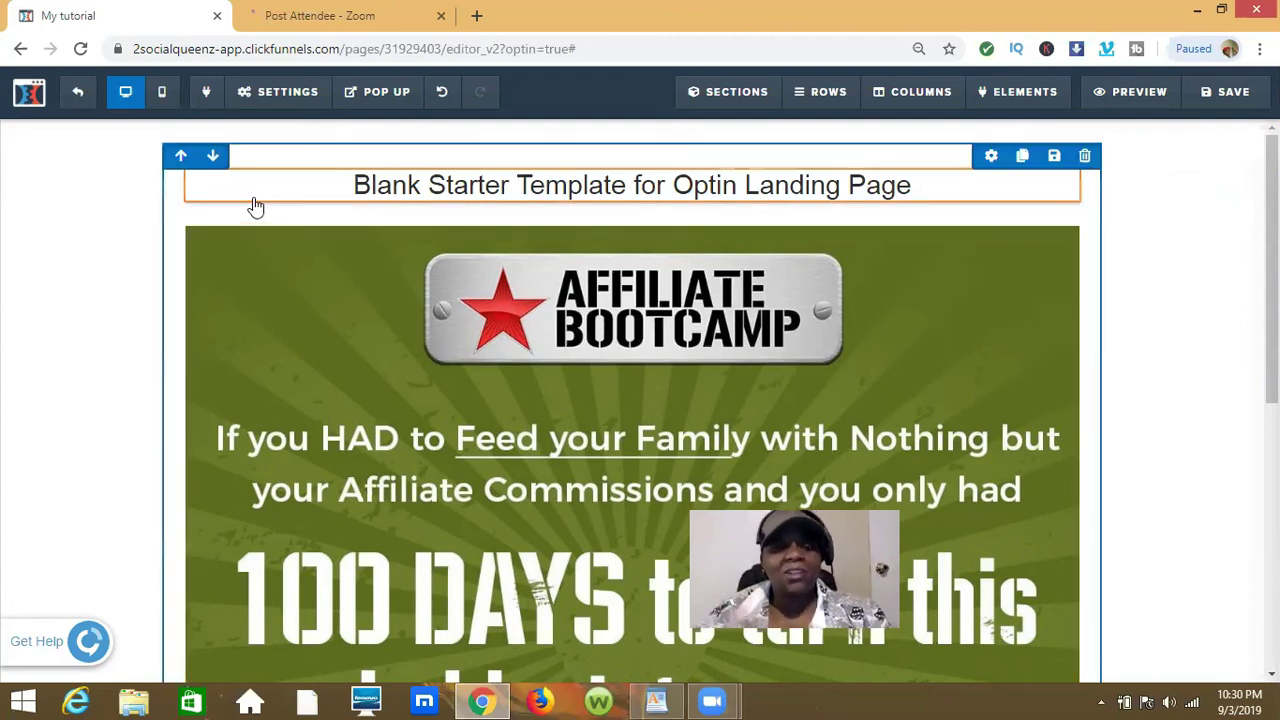
left_click(294, 97)
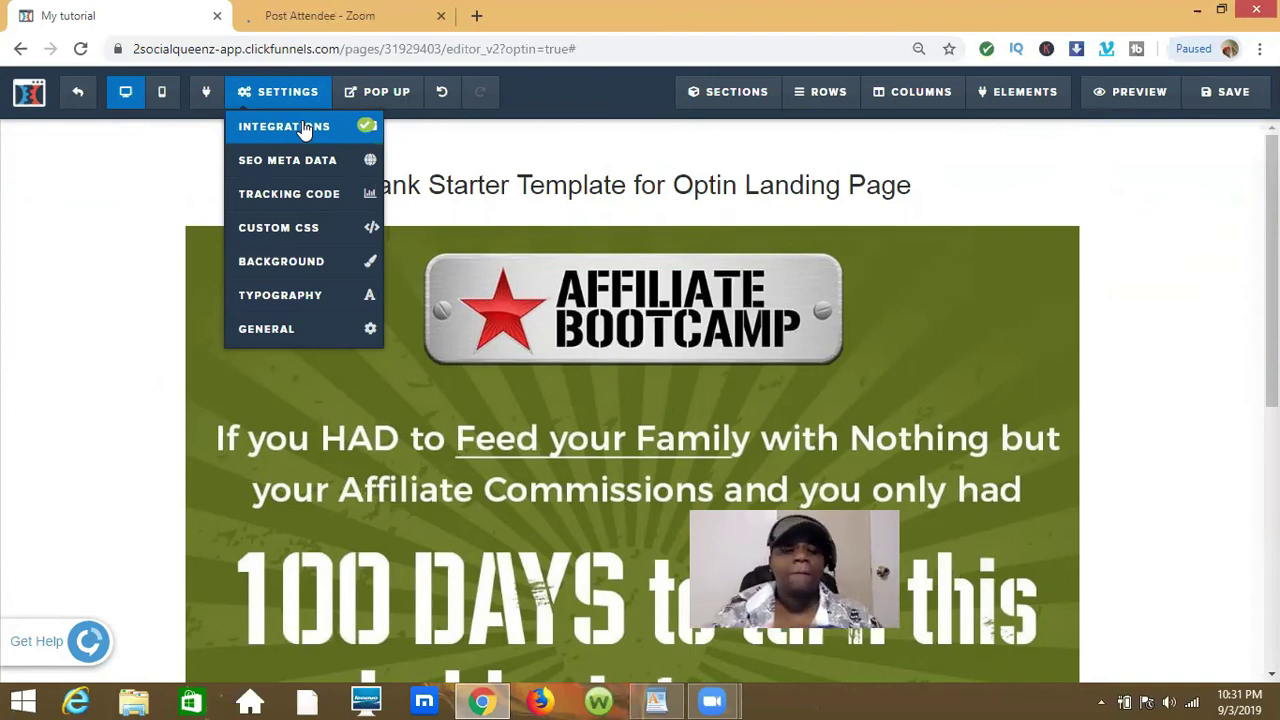
left_click(306, 332)
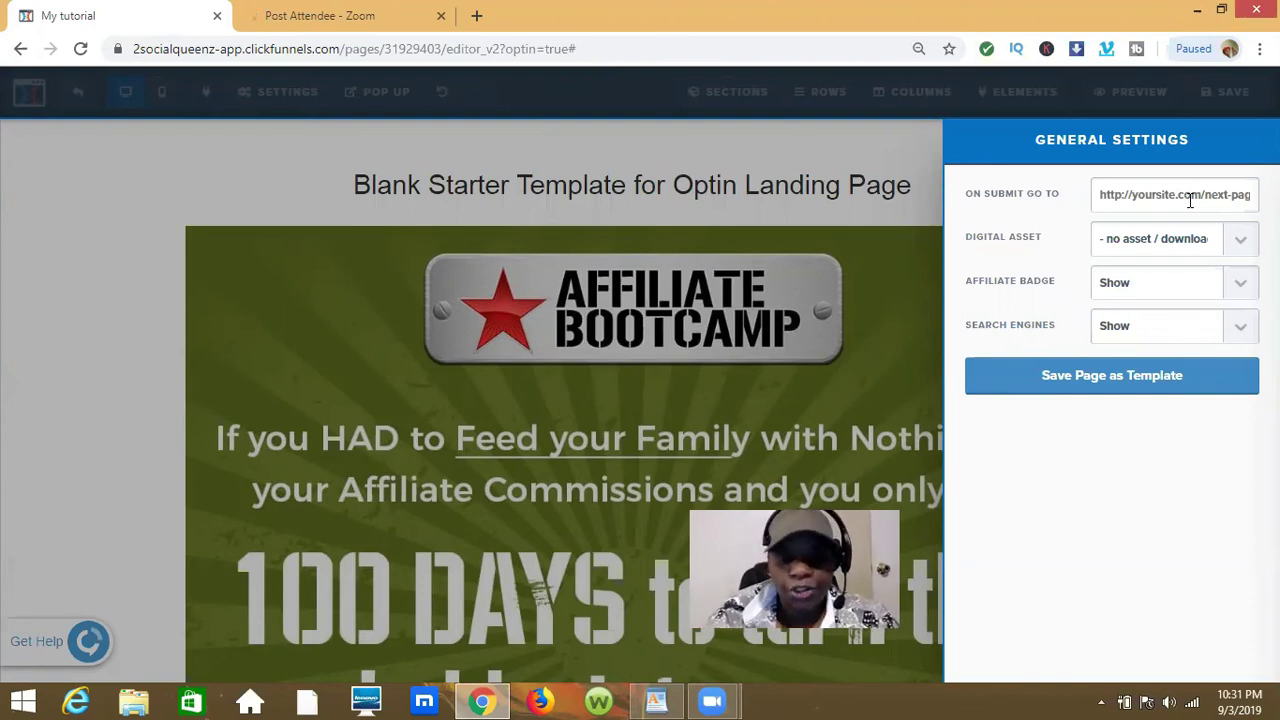
left_click(1190, 201)
type("h")
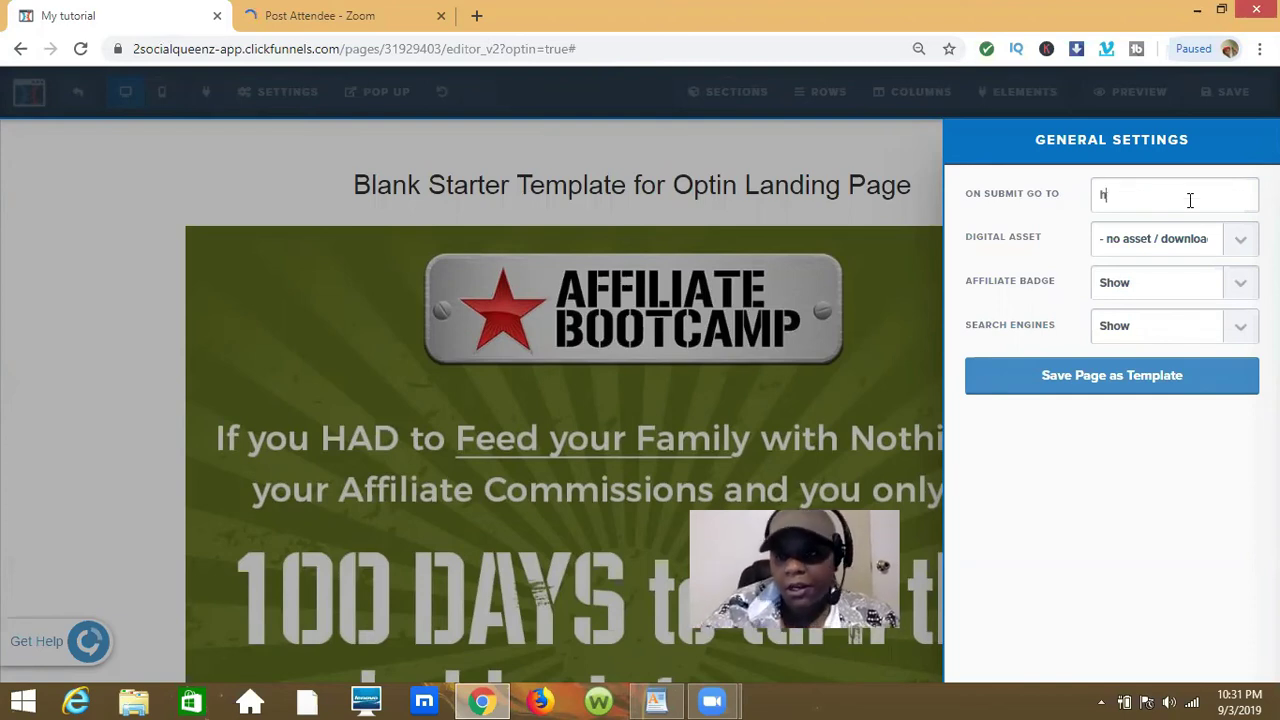
type("ttps://")
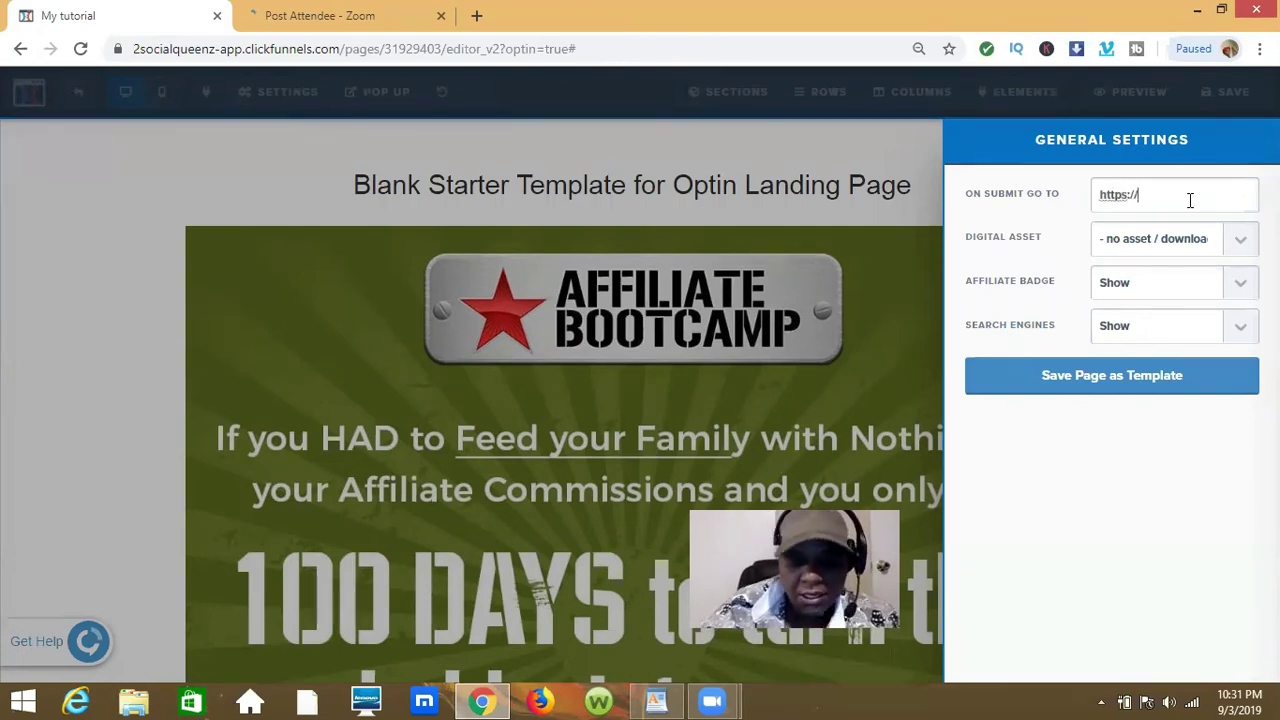
type("ww")
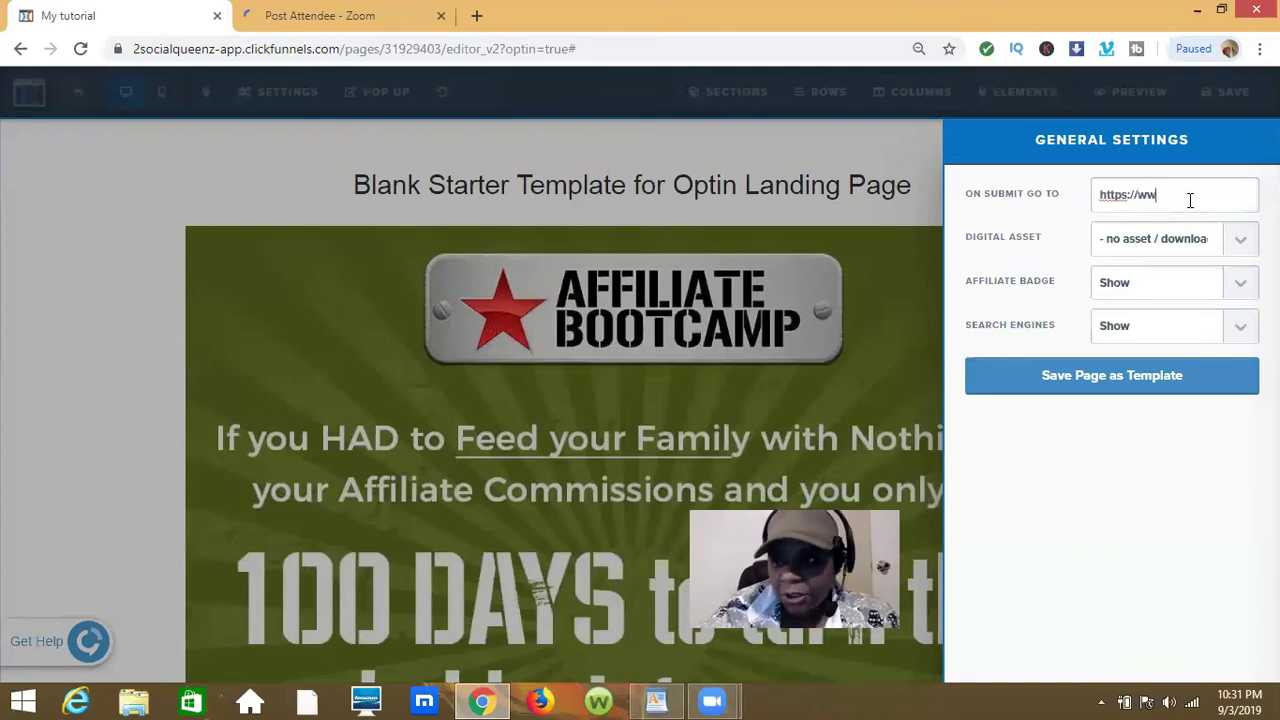
type("w.youtube.com")
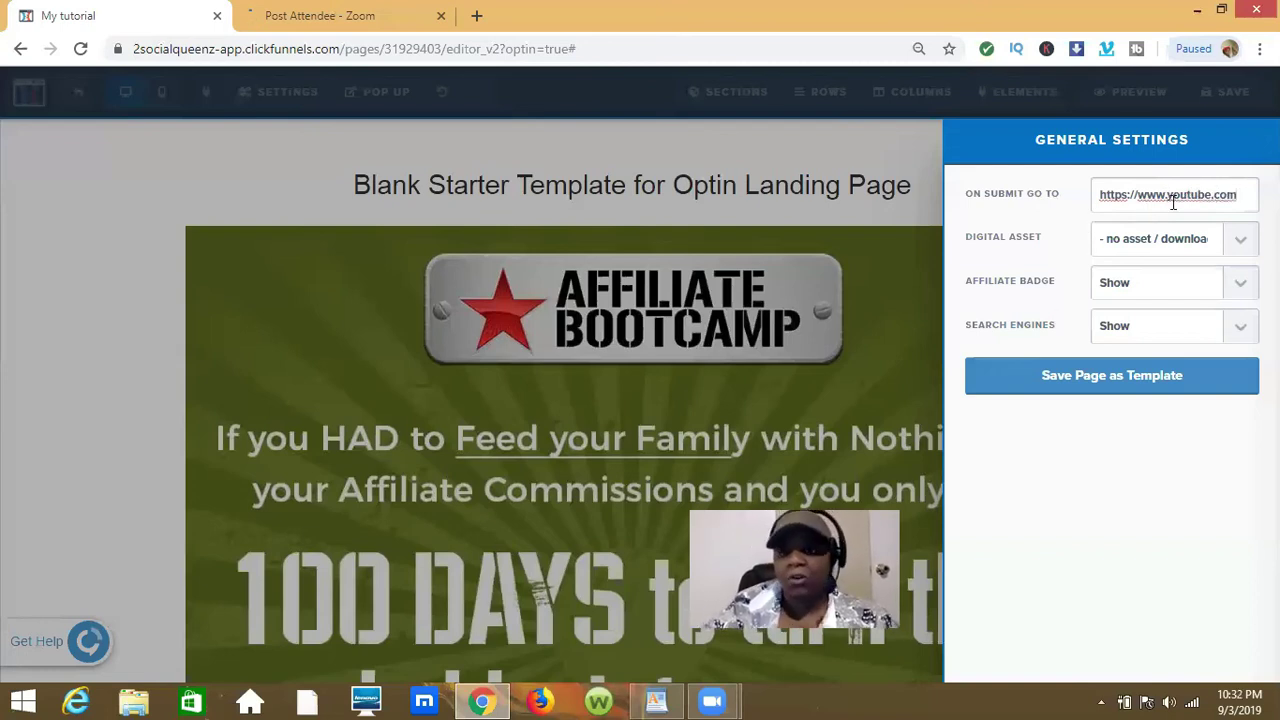
left_click(893, 280)
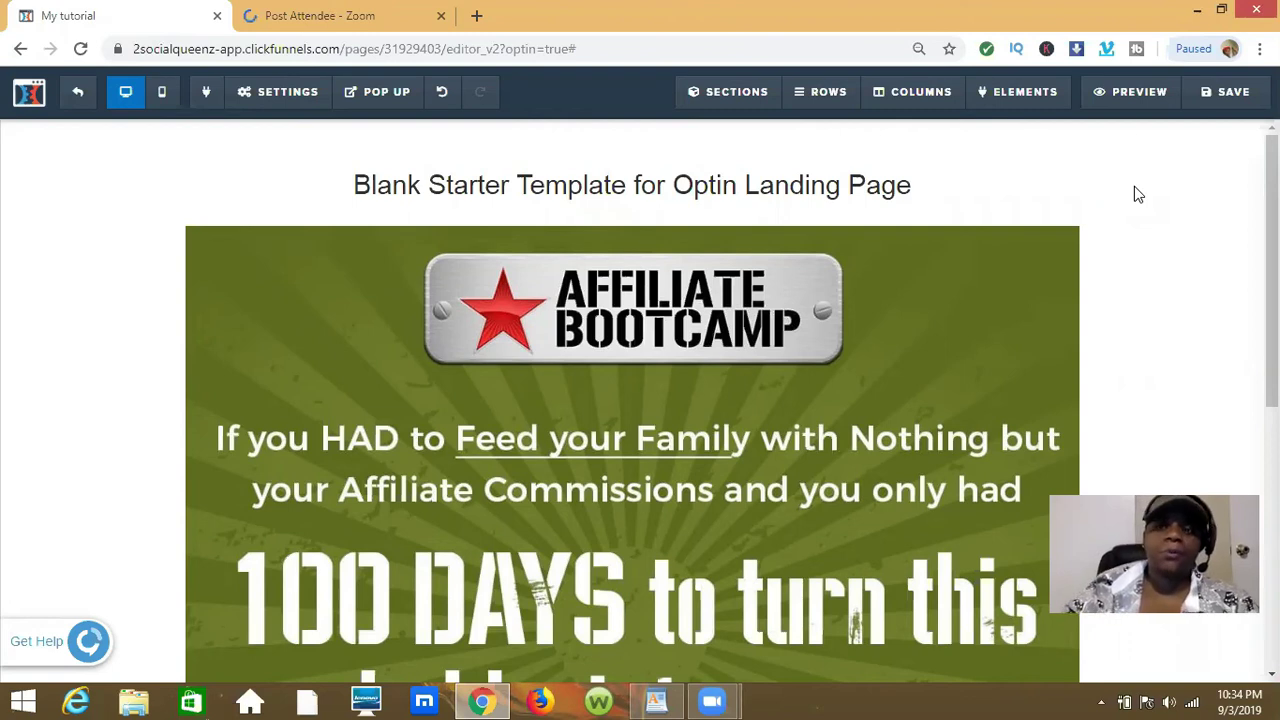
Step: Preview the landing page and submit its sign-up popup with a test first name and email address
left_click(1129, 94)
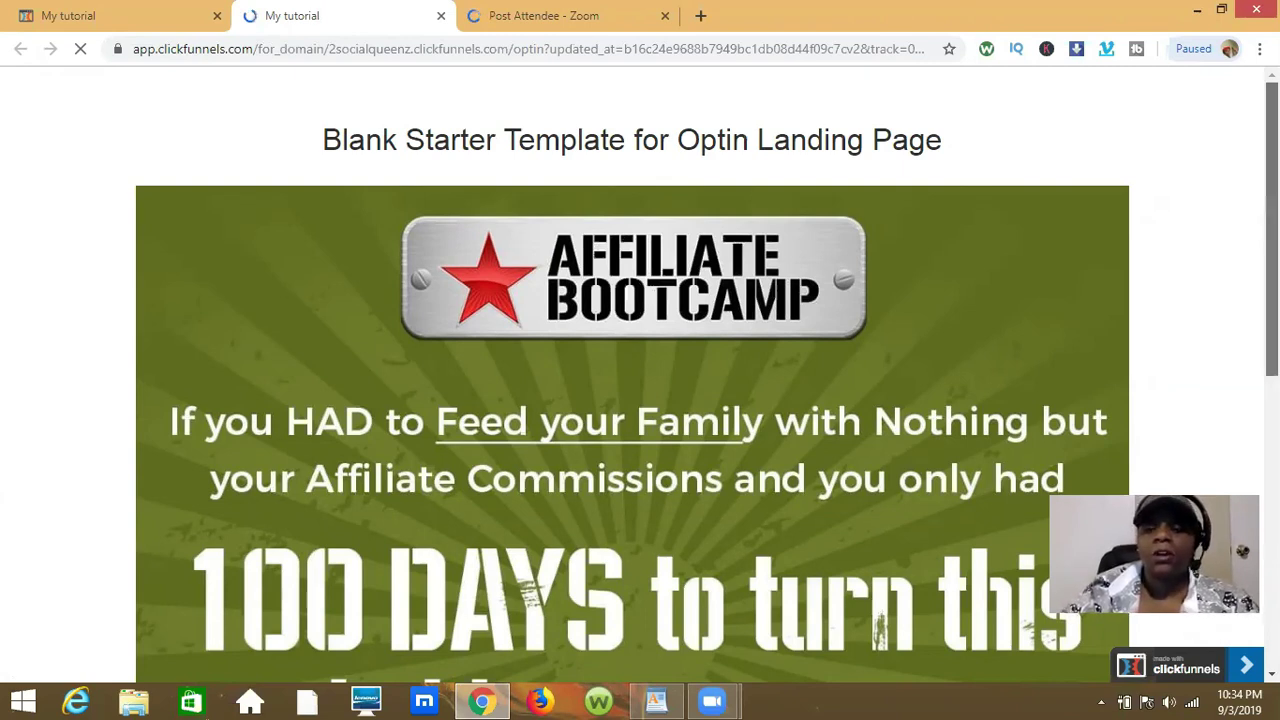
scroll(632, 375, "down", 6)
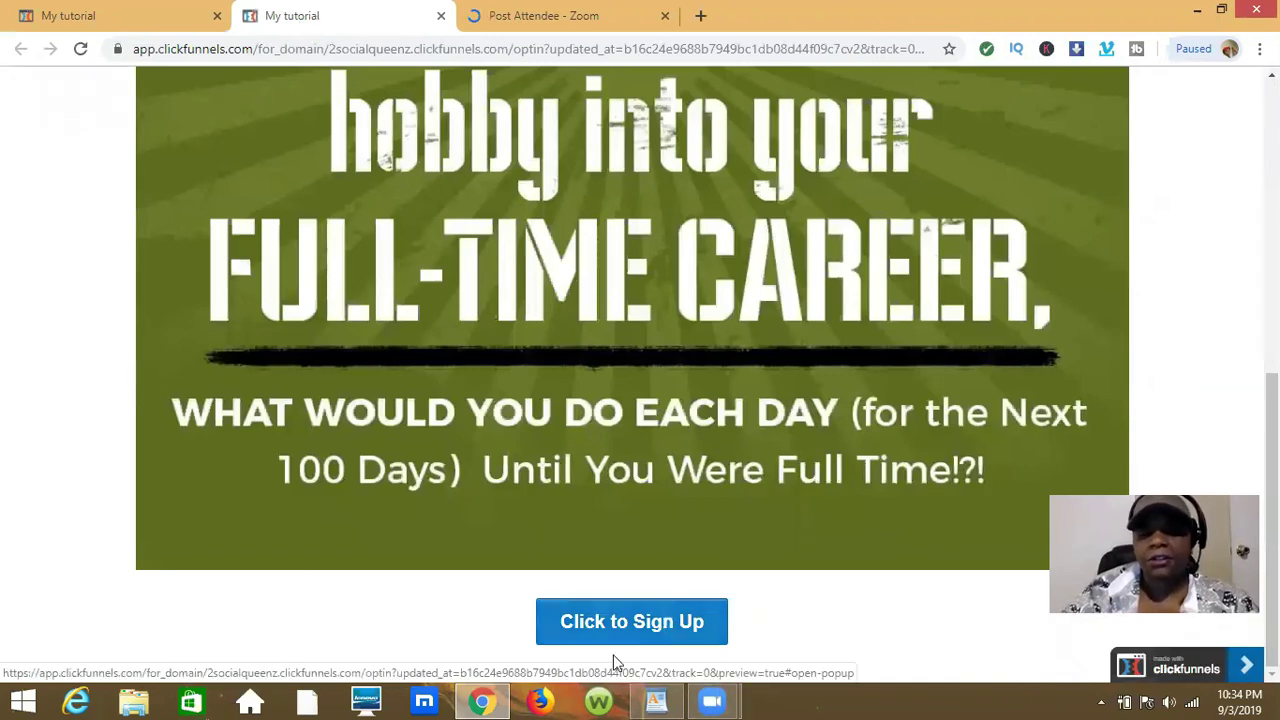
left_click(667, 625)
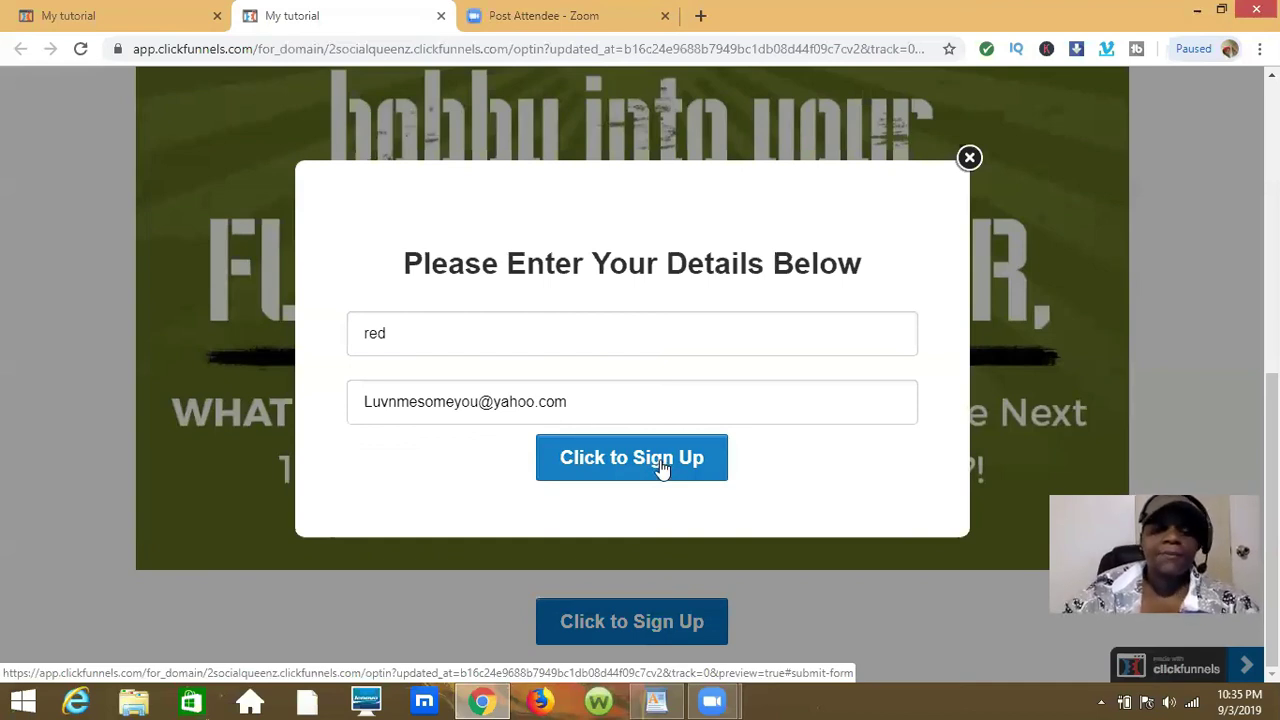
left_click(665, 475)
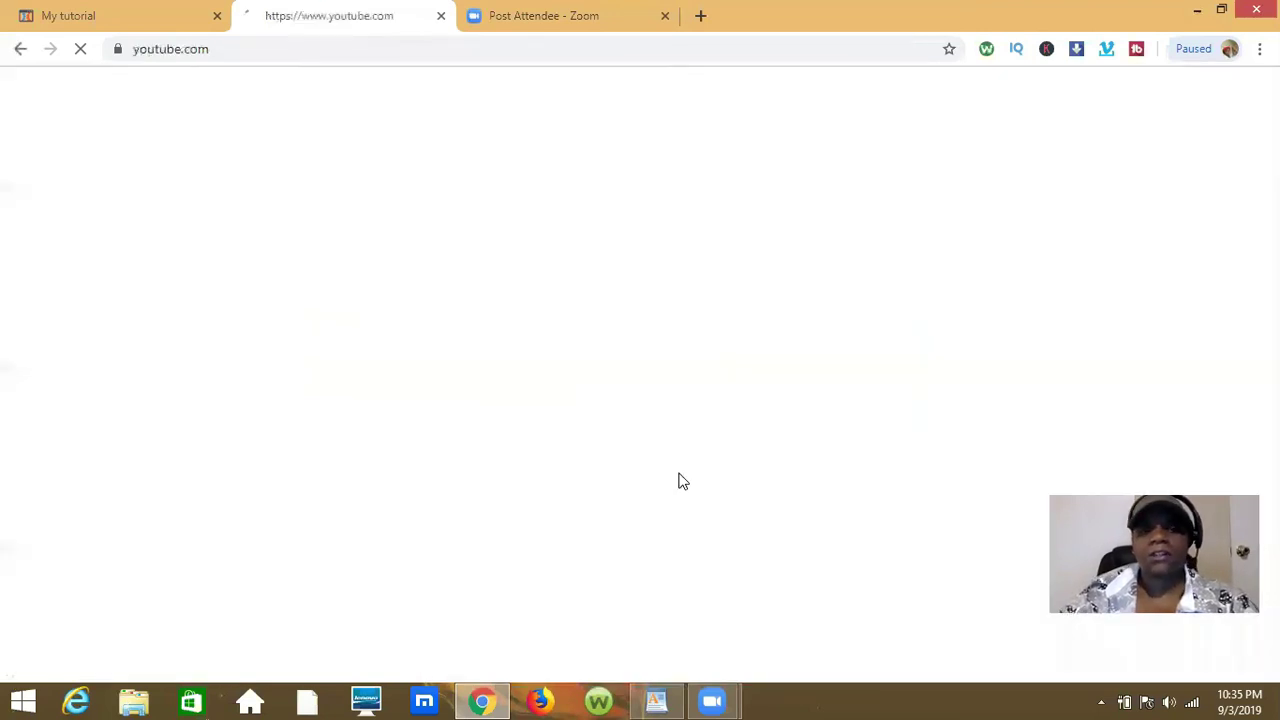